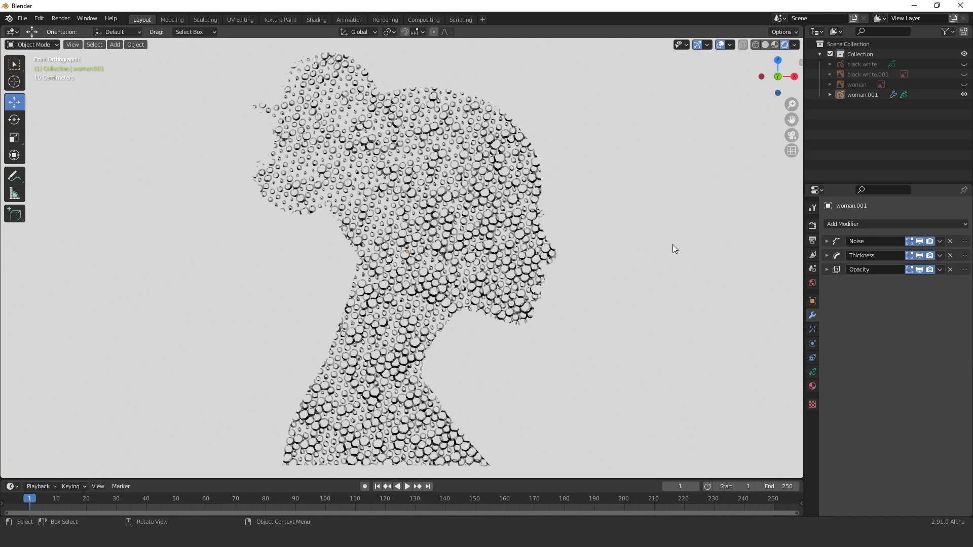
Step: Delete the default cube so the scene has no objects
middle_click_drag(673, 244, 673, 244, "shift")
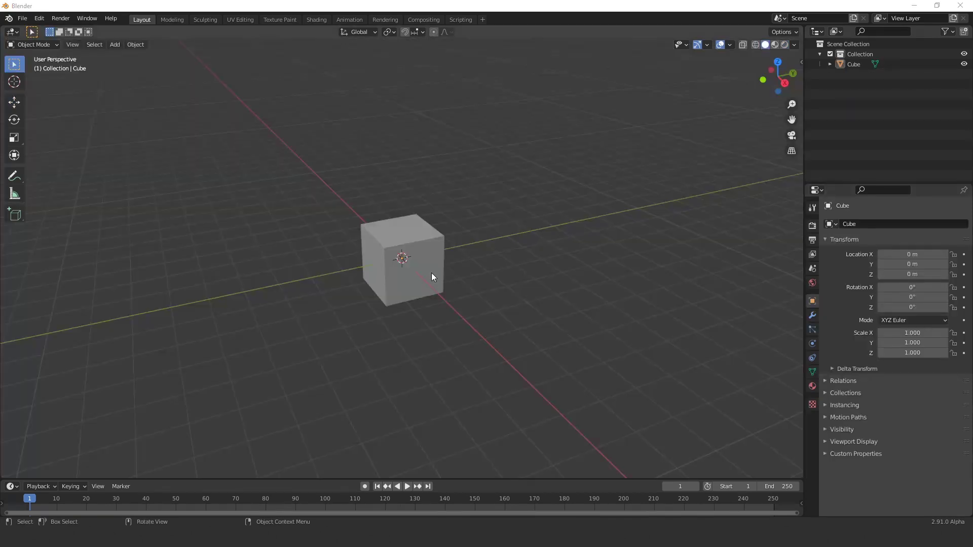
left_click(431, 273)
key("Delete")
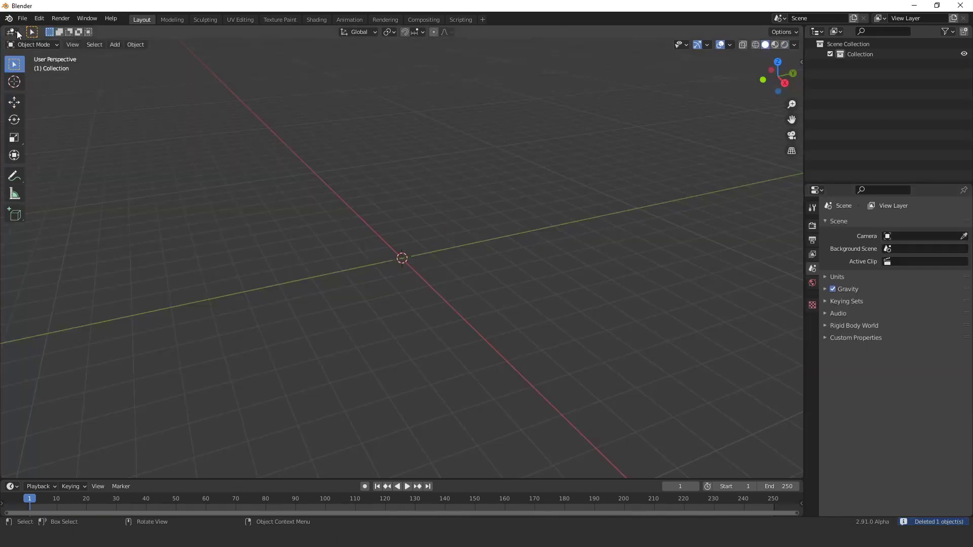
left_click(12, 32)
Step: Turn the main 3D viewport into an Image Editor
left_click(35, 81)
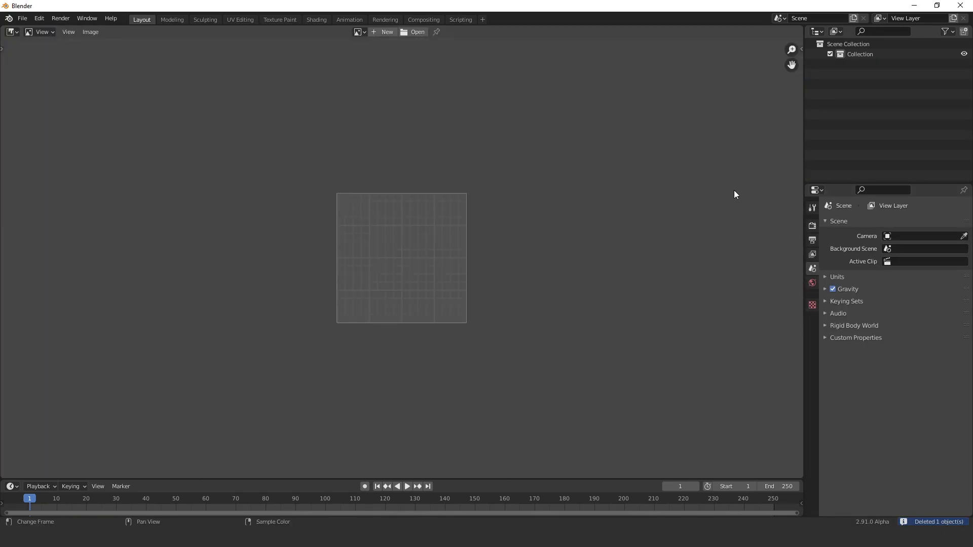
scroll(499, 235, "up", 3)
scroll(420, 263, "up", 1)
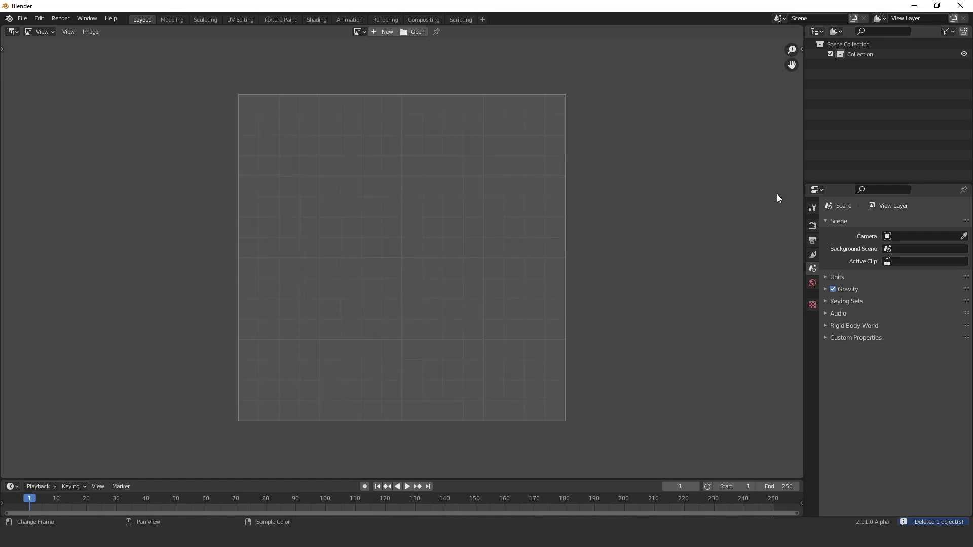
Step: Split the Image Editor vertically into two side-by-side editors
right_click(803, 176)
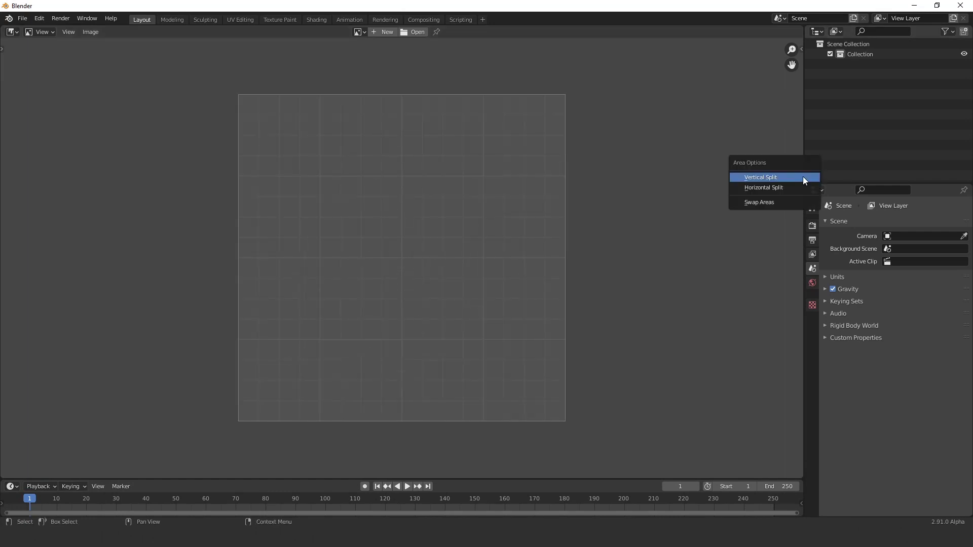
left_click(802, 177)
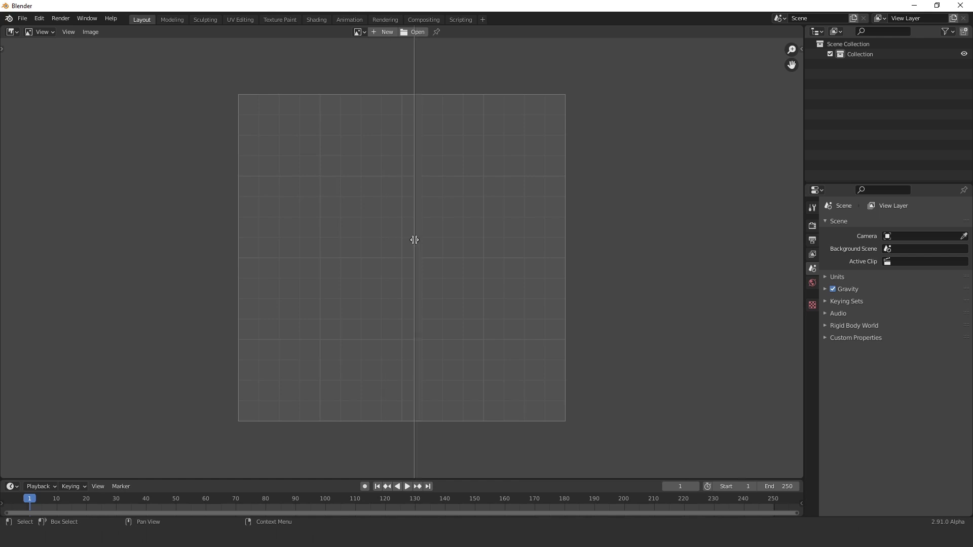
left_click(414, 240)
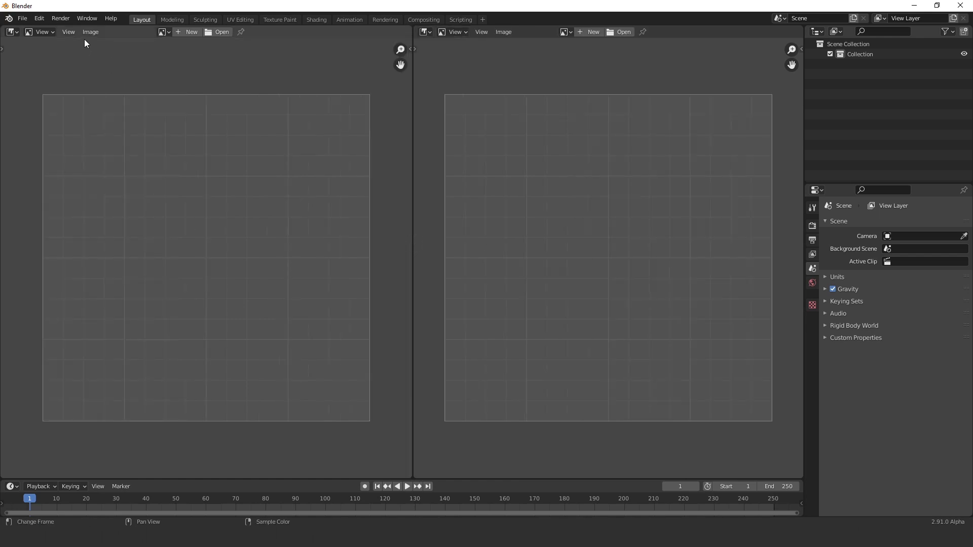
left_click(214, 32)
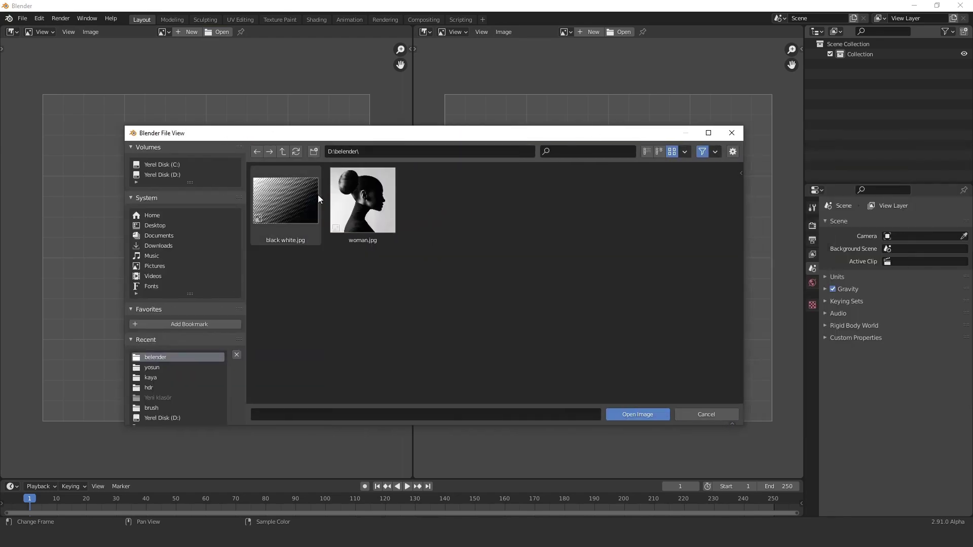
Step: Load woman.jpg into the left editor and zoom out to show the whole portrait
double_click(364, 196)
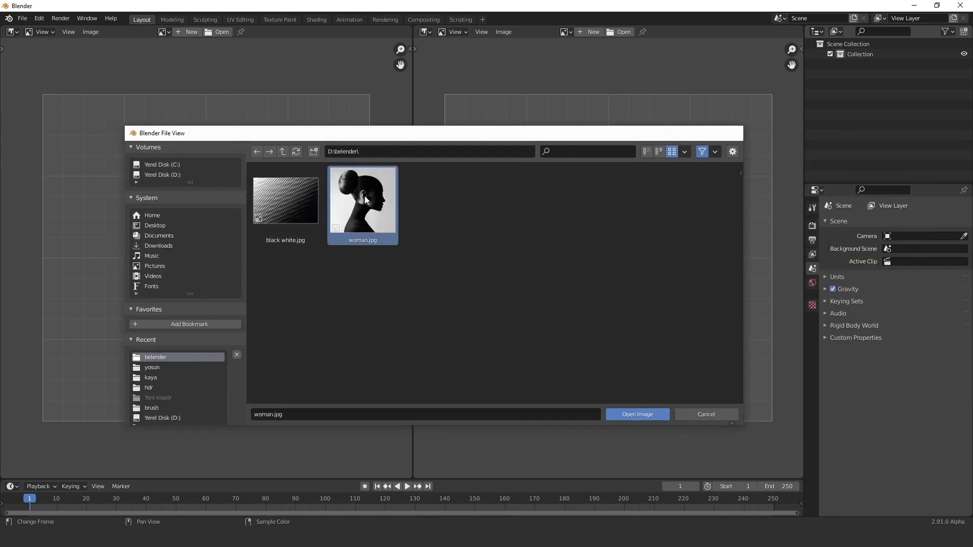
scroll(259, 232, "down", 2)
scroll(266, 250, "down", 3)
scroll(265, 263, "down", 3)
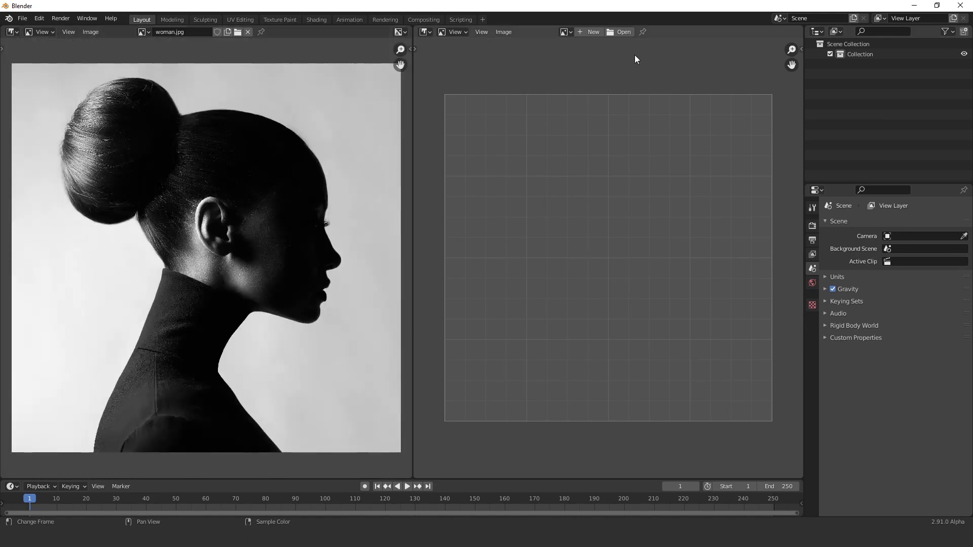
left_click(617, 31)
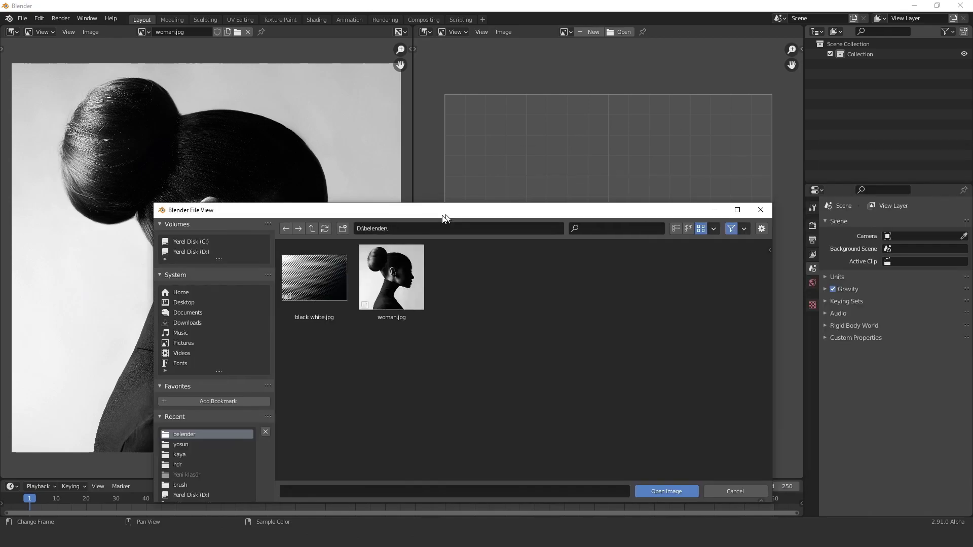
Step: Open black white.jpg in the right editor and zoom so both images fit
left_click_drag(445, 215, 399, 221)
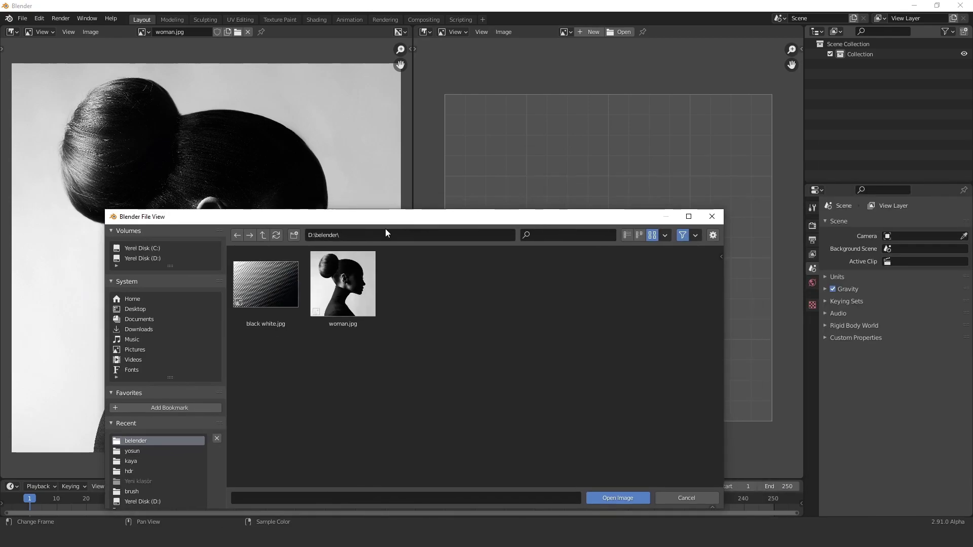
double_click(265, 296)
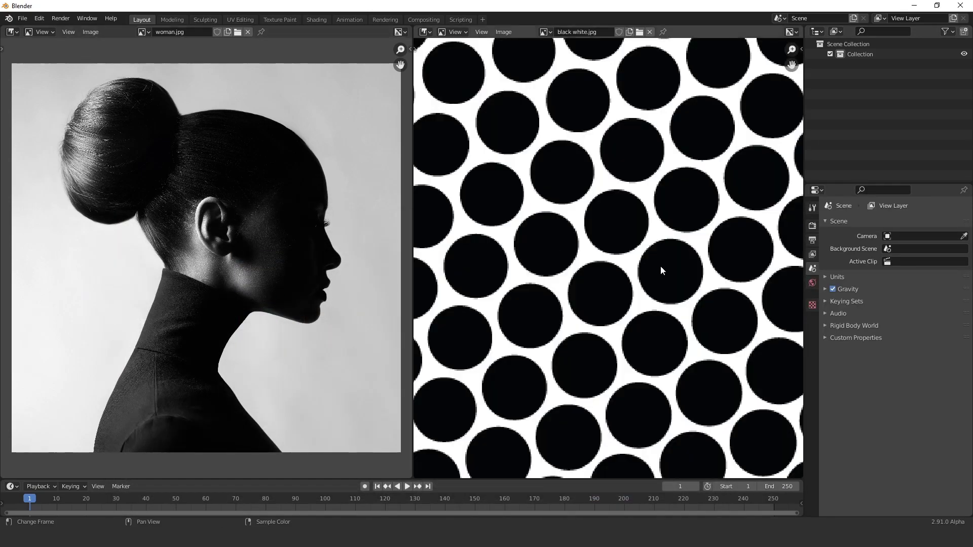
scroll(661, 274, "down", 4)
scroll(660, 284, "down", 4)
scroll(659, 284, "up", 1)
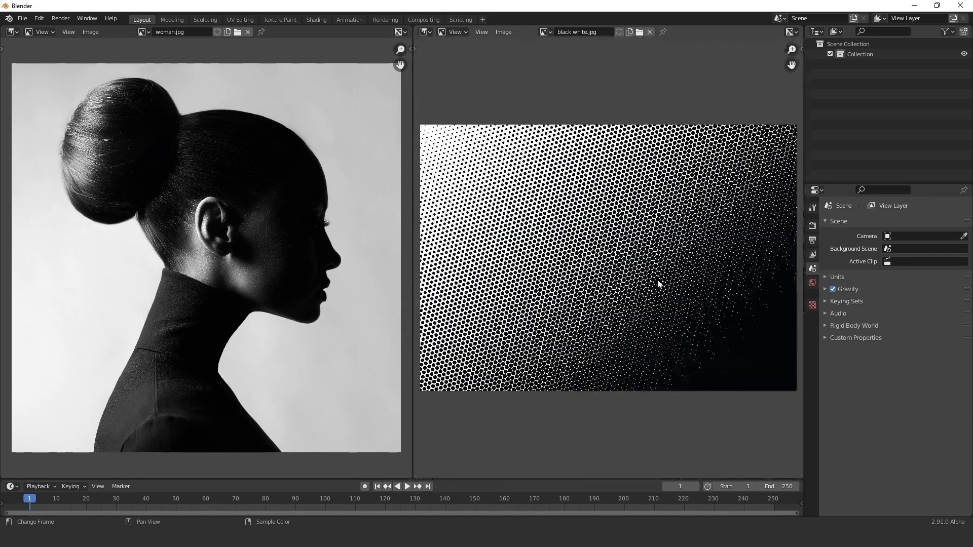
scroll(660, 284, "down", 1)
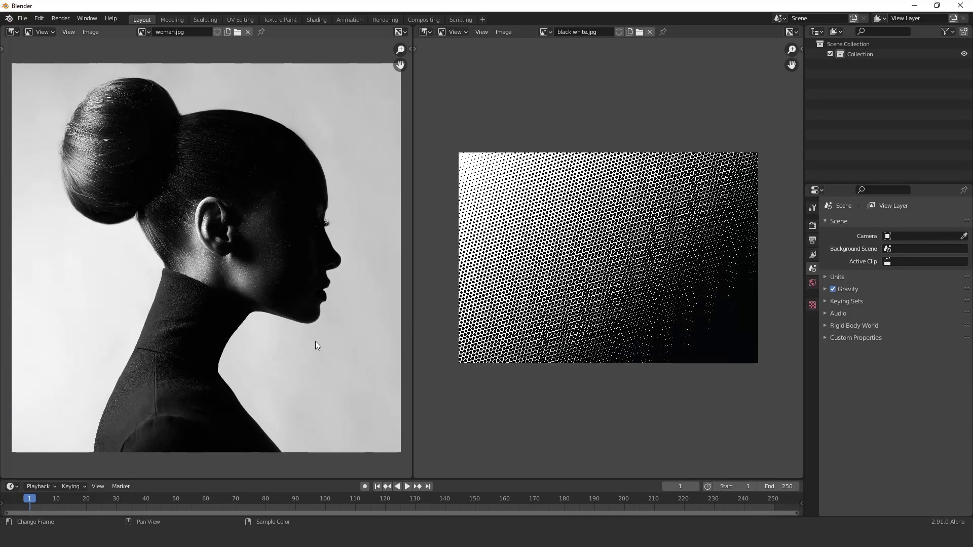
scroll(315, 342, "down", 1)
scroll(315, 341, "down", 2)
scroll(315, 342, "up", 1)
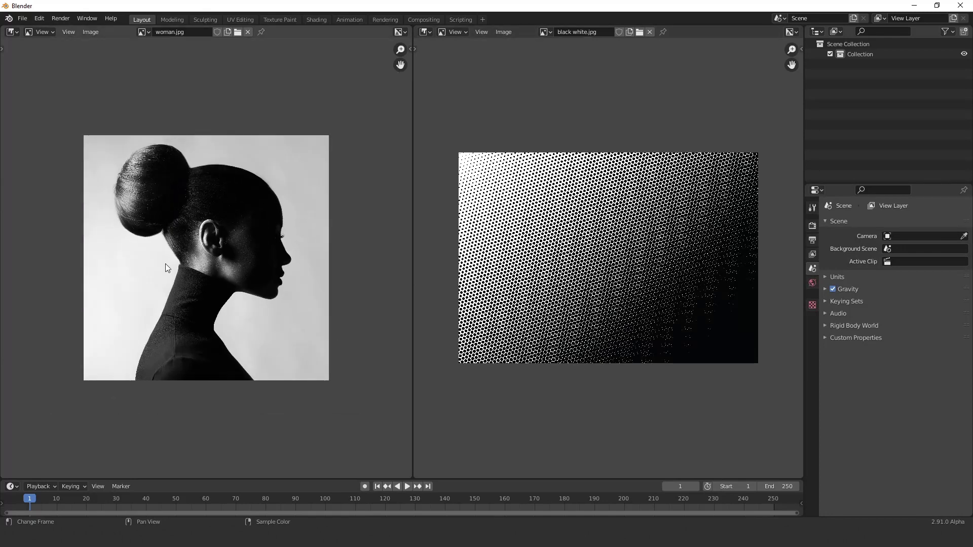
left_click(185, 32)
key("Return")
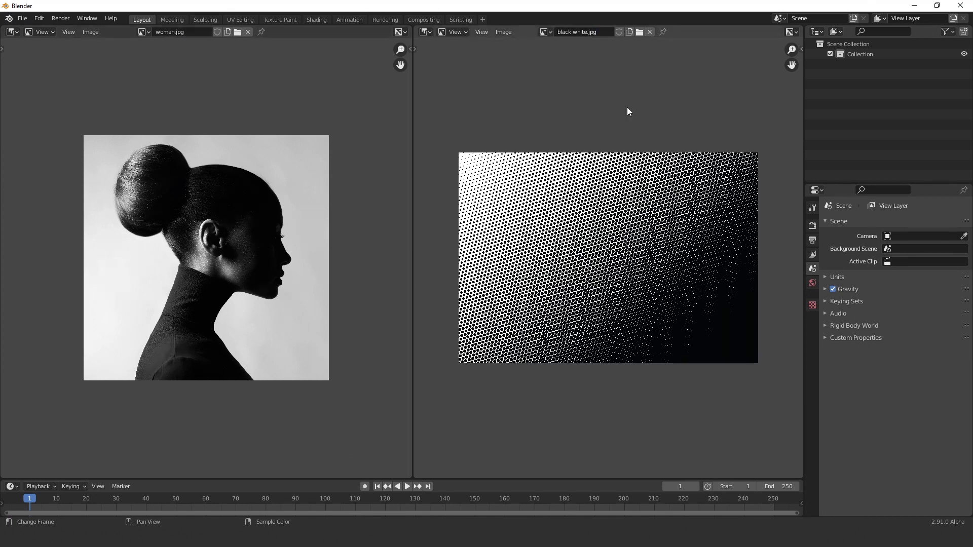
Step: Make the left area a 3D Viewport and join the right editor into it
left_click(23, 19)
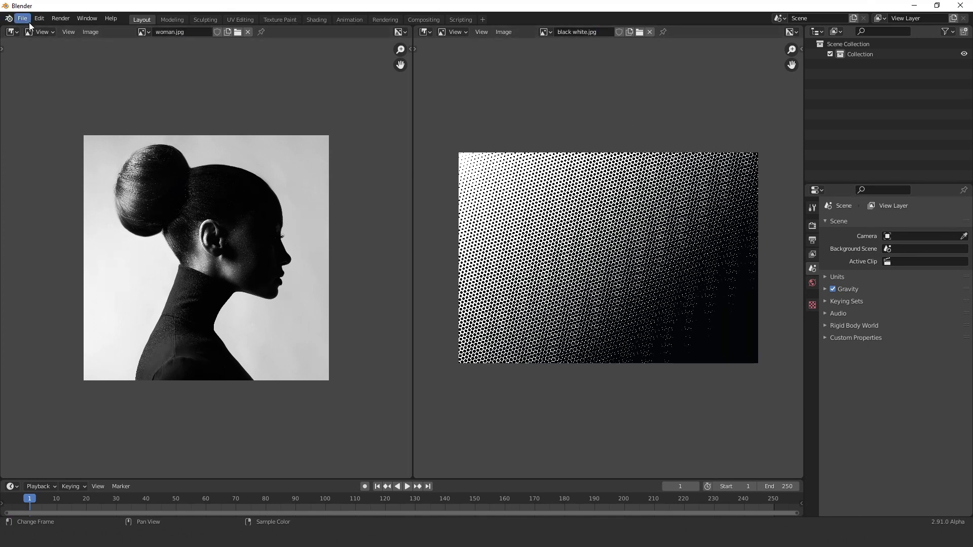
left_click(11, 32)
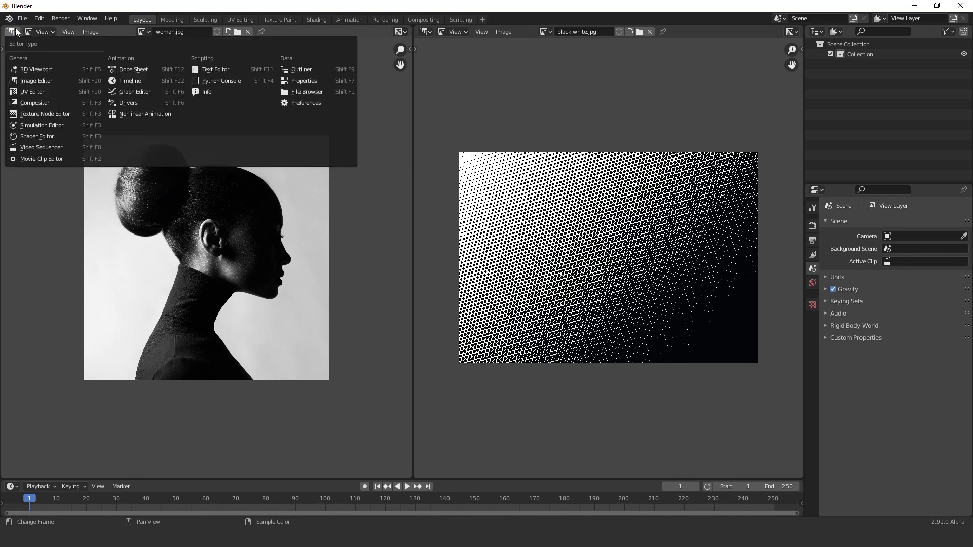
left_click(37, 68)
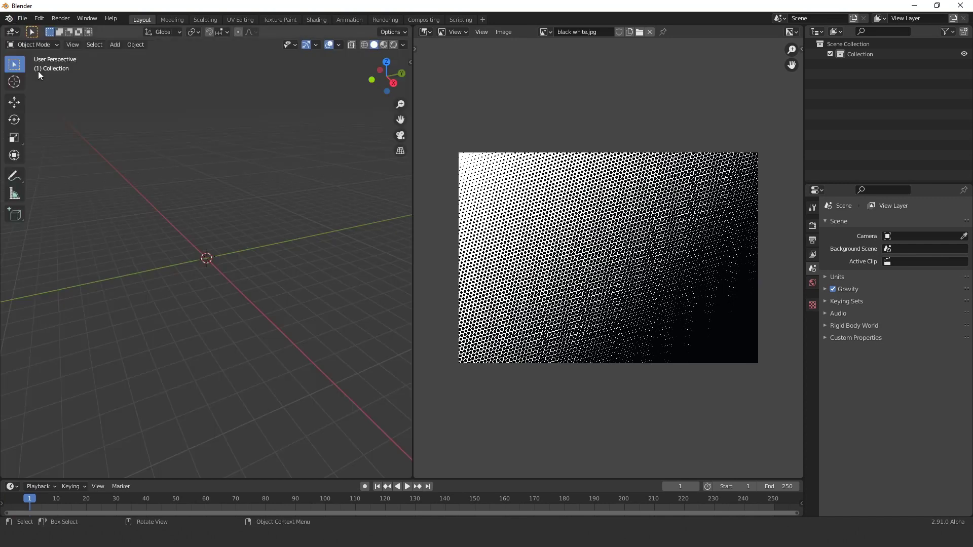
right_click(411, 205)
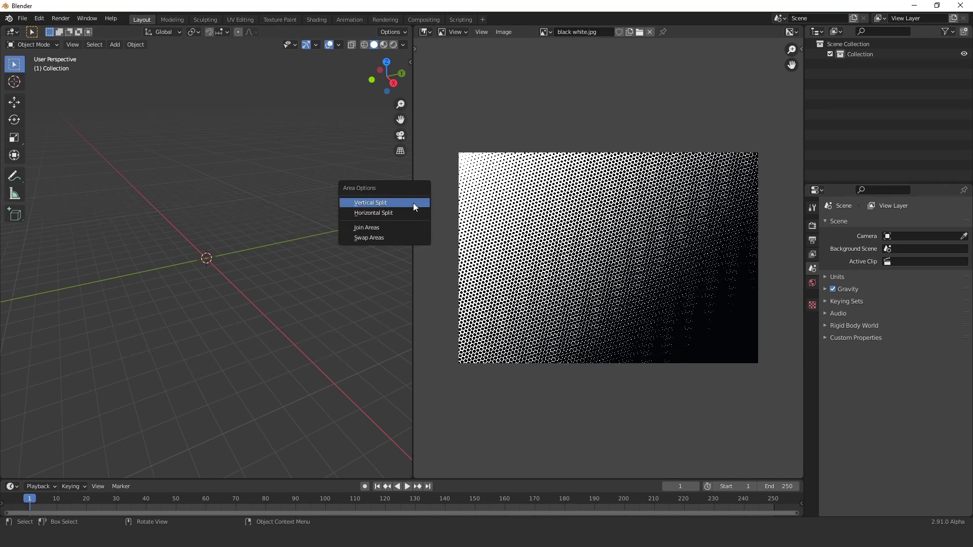
left_click(400, 228)
left_click(447, 225)
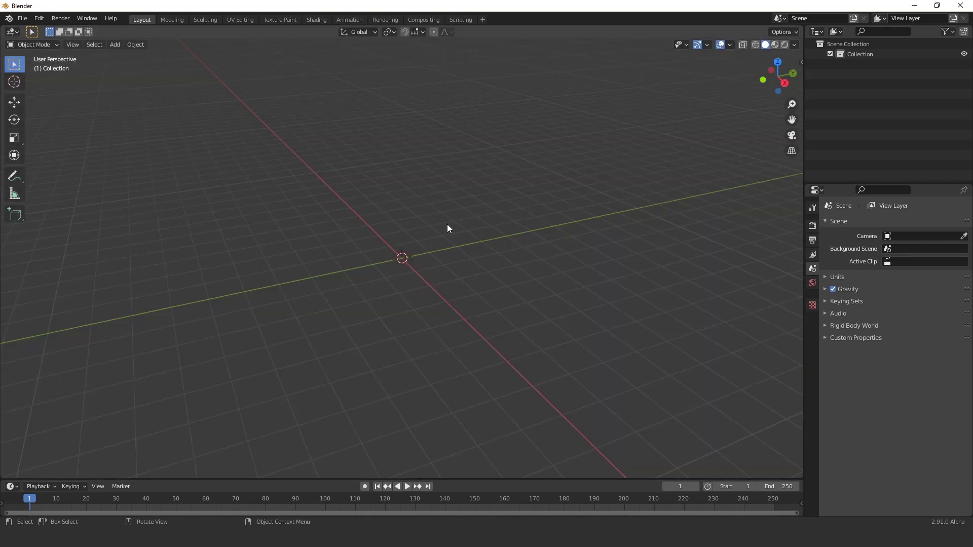
Step: Switch to Front view and begin adding an Image Reference object
left_click(73, 45)
mouse_move(90, 161)
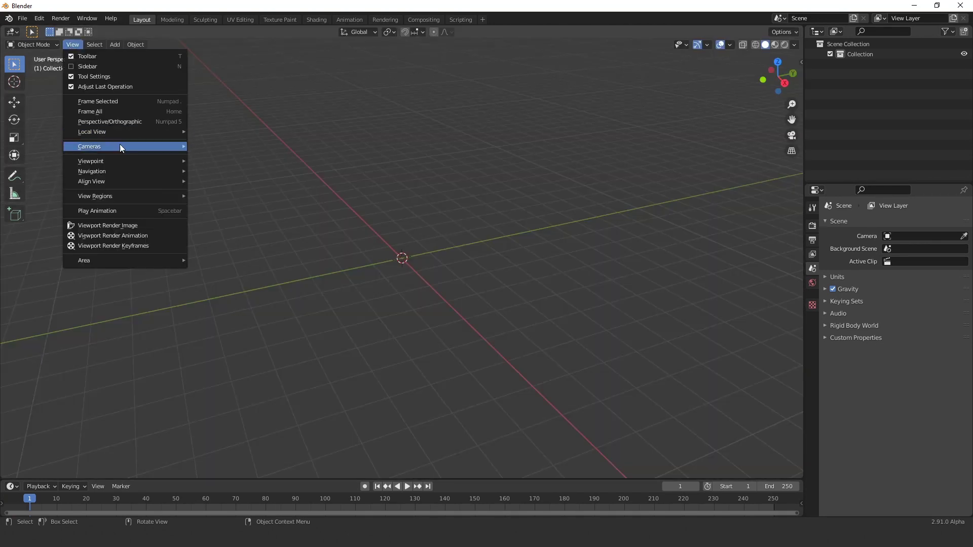
left_click(216, 200)
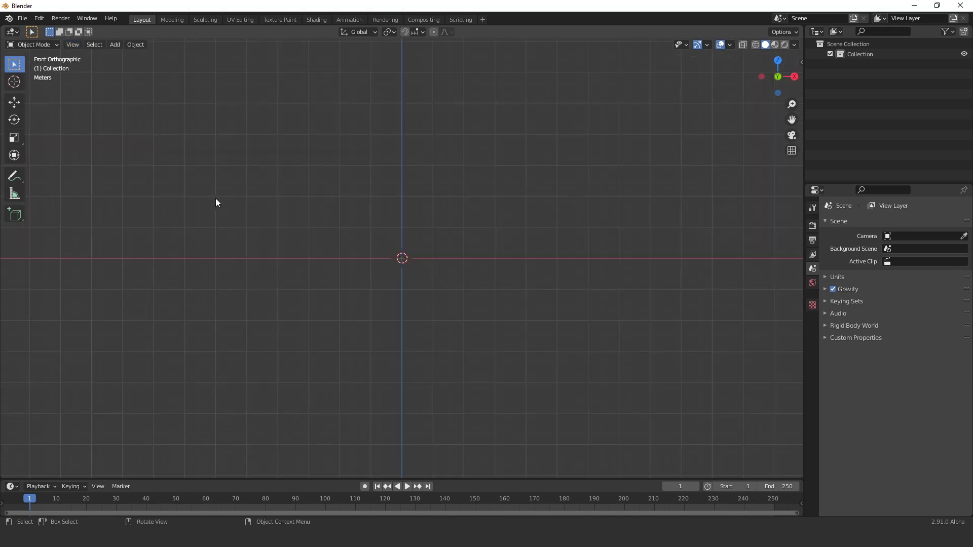
left_click(111, 46)
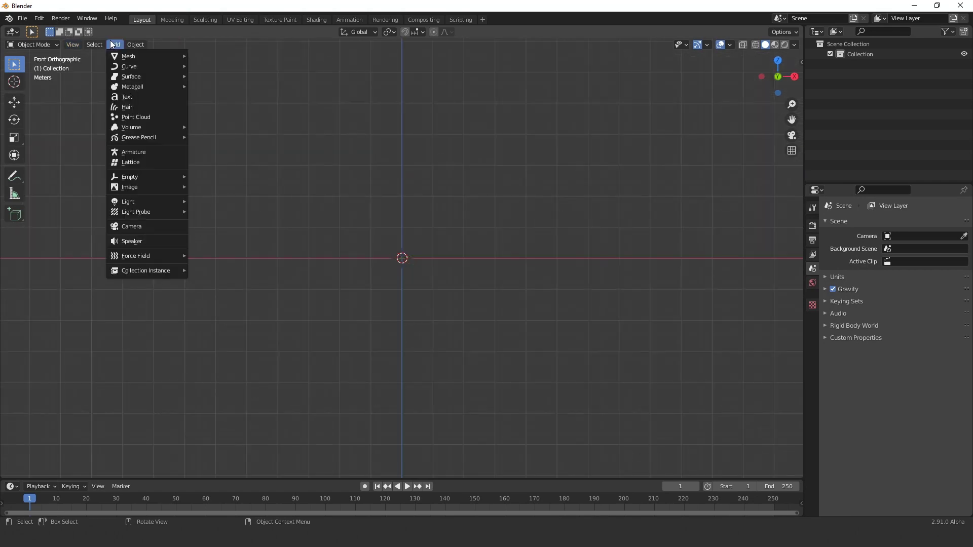
mouse_move(130, 187)
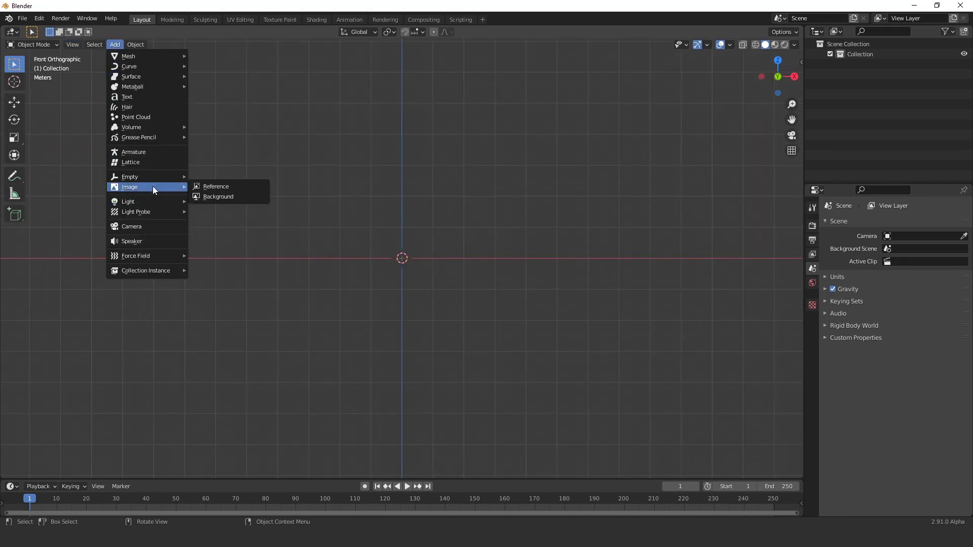
left_click(226, 186)
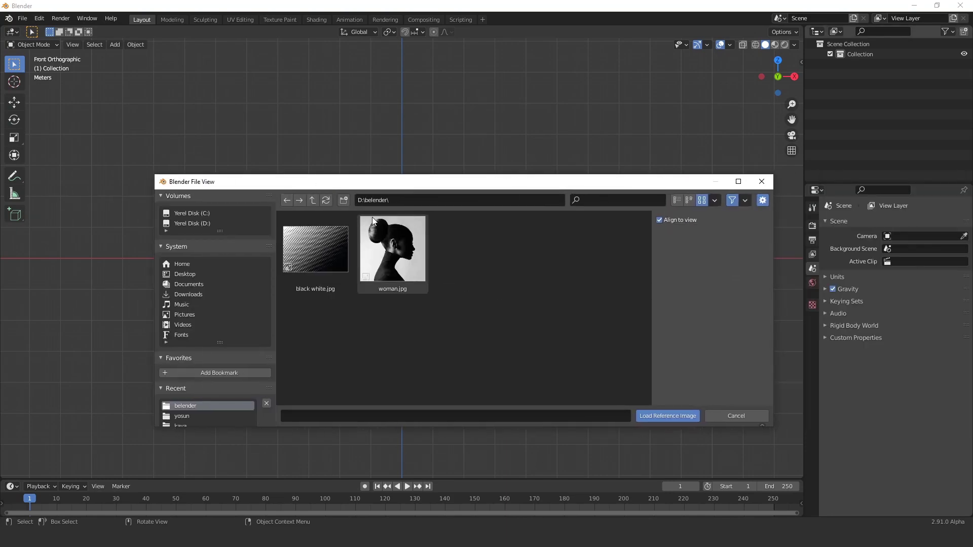
Step: Load woman.jpg as the reference image and rename its Empty object to woman
double_click(395, 246)
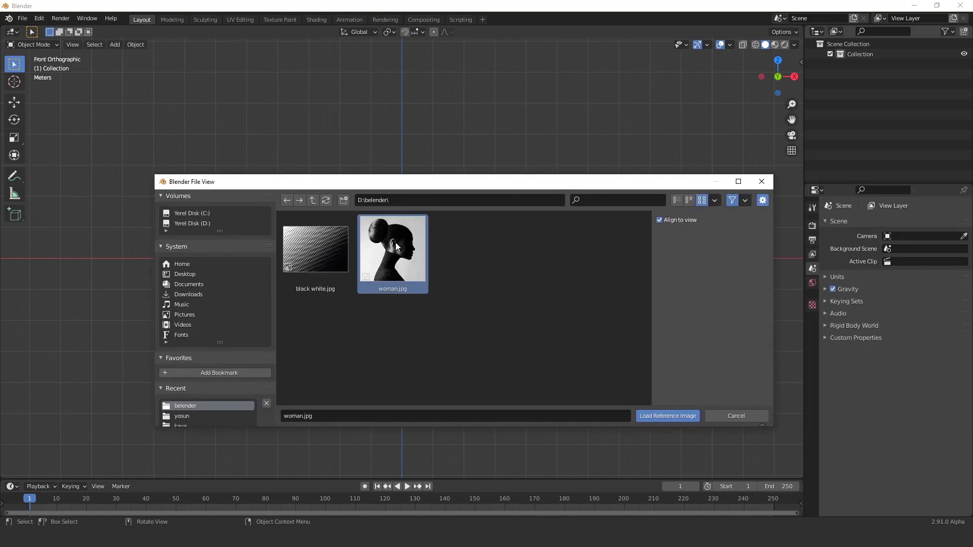
scroll(525, 379, "up", 1)
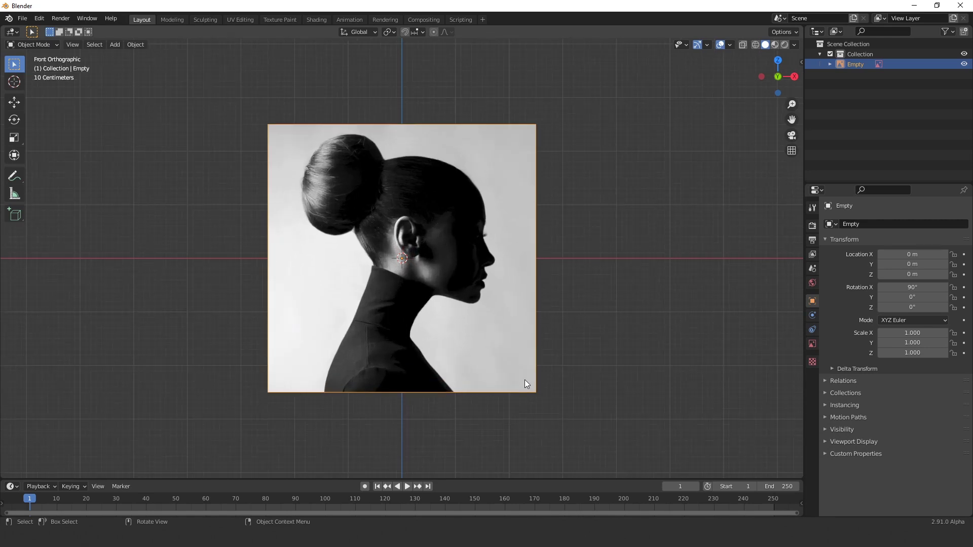
double_click(857, 63)
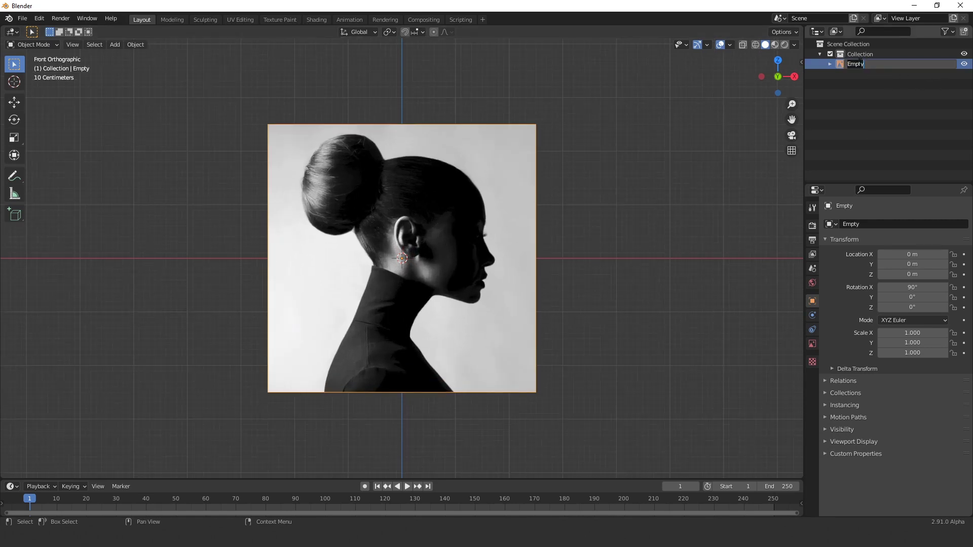
type("woman")
key("Return")
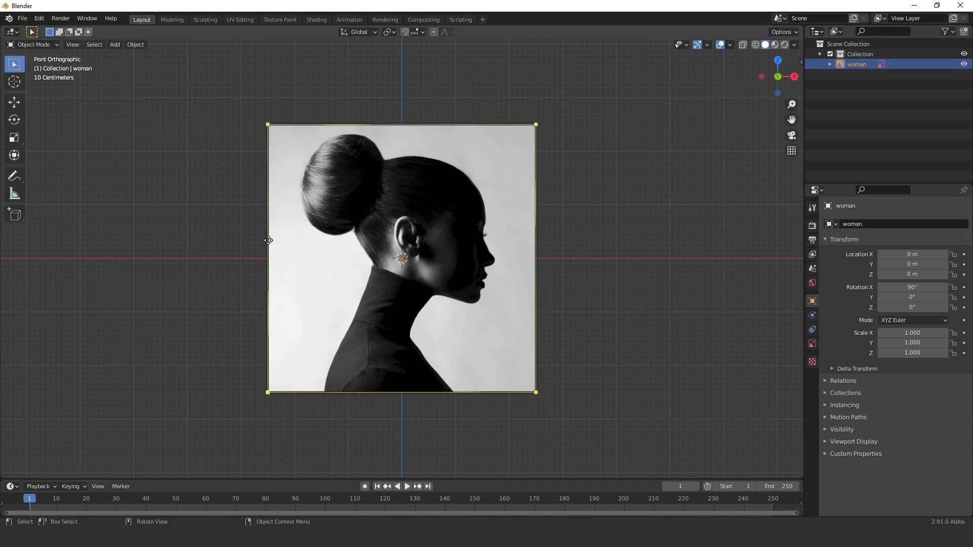
left_click(136, 45)
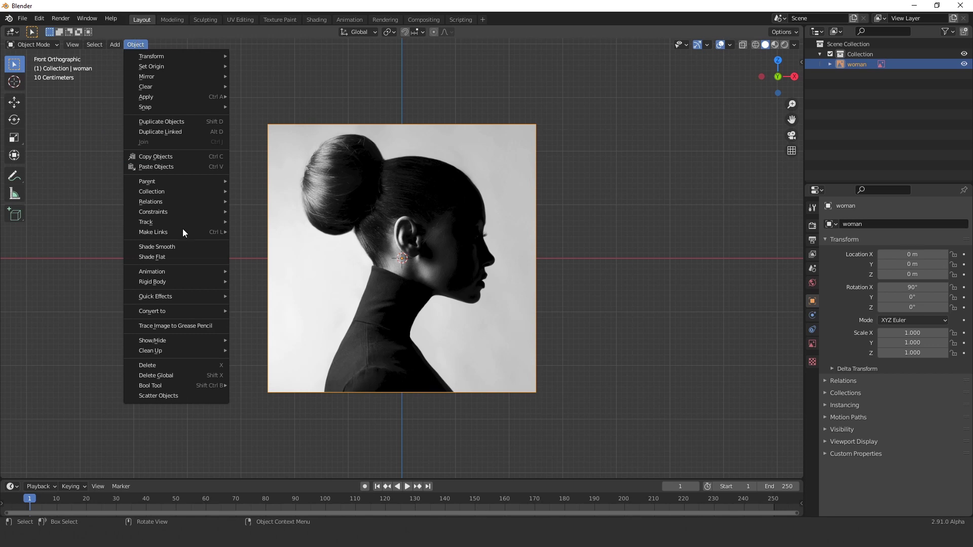
Step: Trace the woman image into a GPencil object at Color Threshold 0.500 and select it
left_click(195, 332)
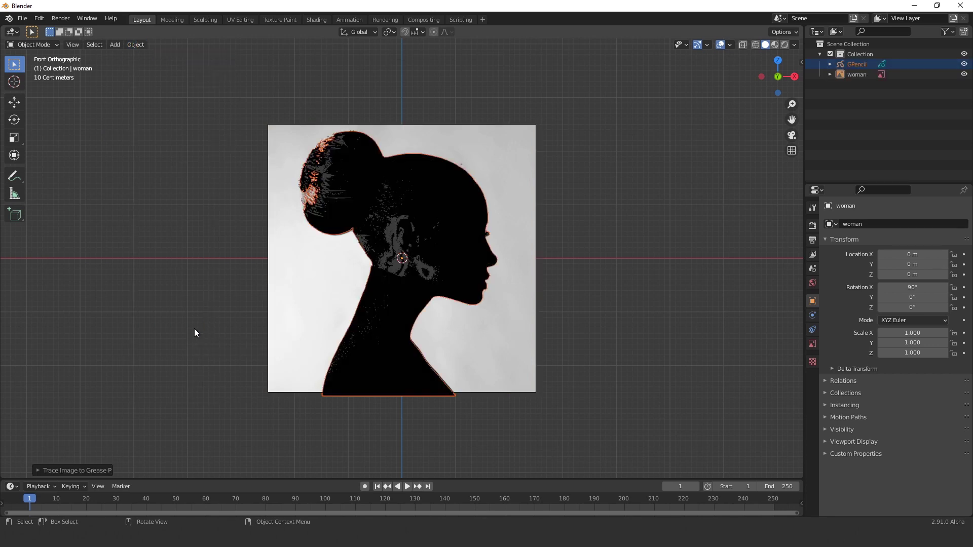
left_click(96, 471)
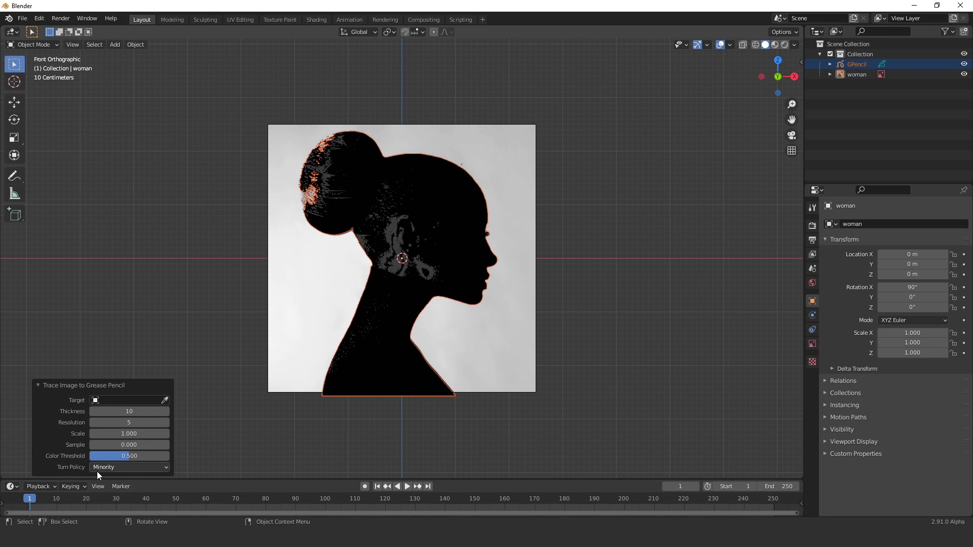
left_click(136, 467)
left_click(591, 239)
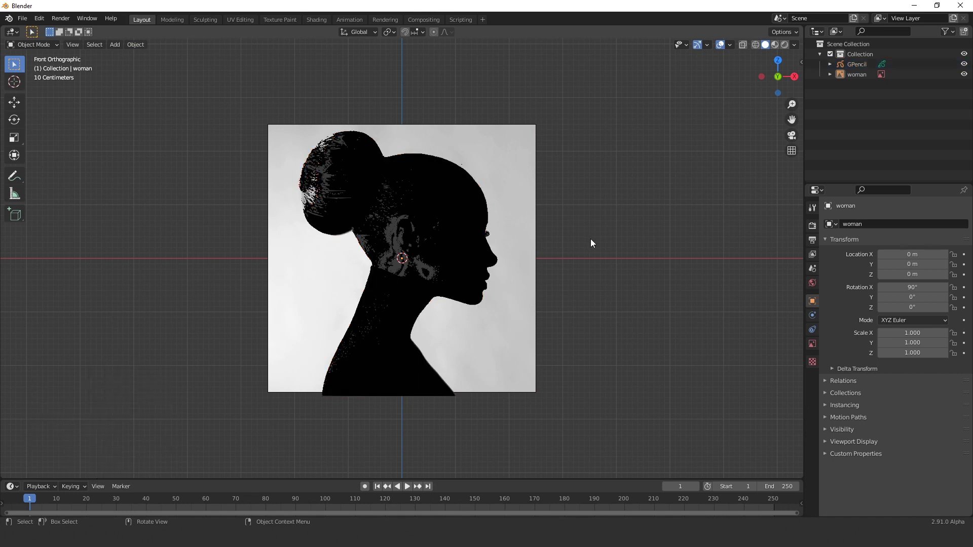
left_click(860, 68)
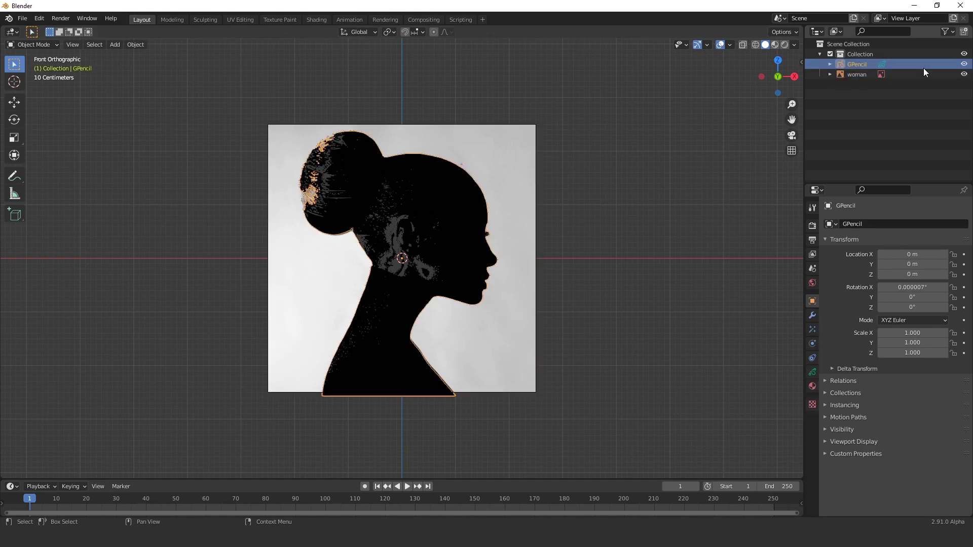
Step: Hide the woman reference image, leaving only the traced GPencil silhouette visible
left_click(964, 64)
left_click(963, 74)
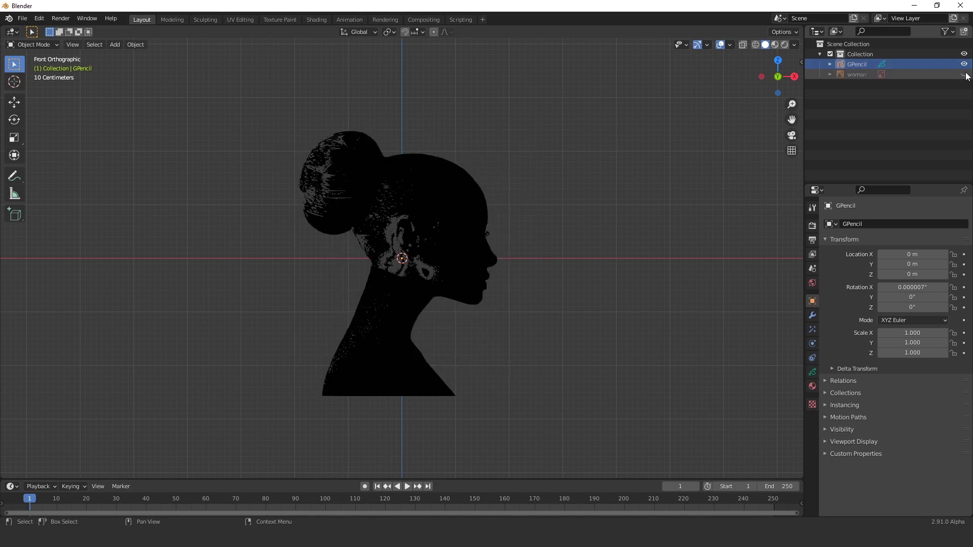
left_click(964, 74)
left_click(859, 64)
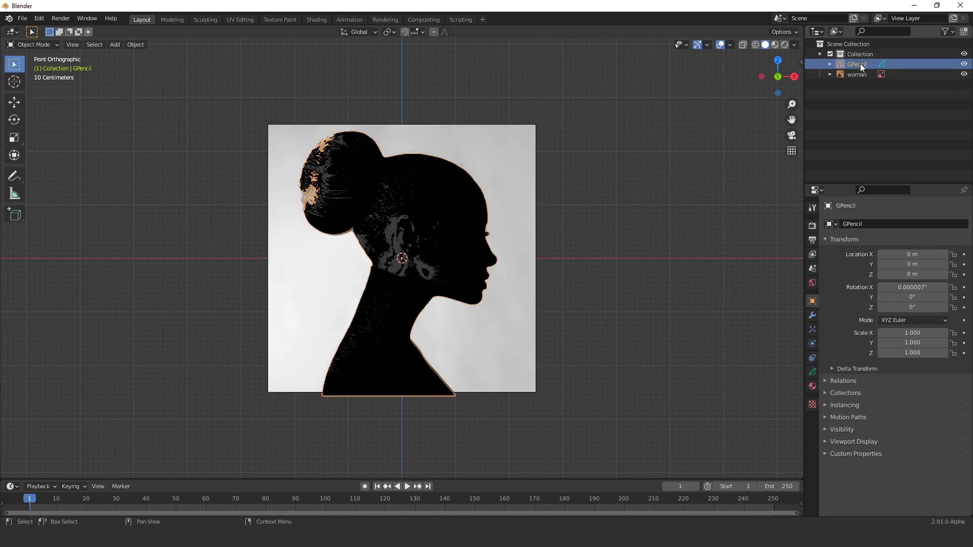
left_click(964, 74)
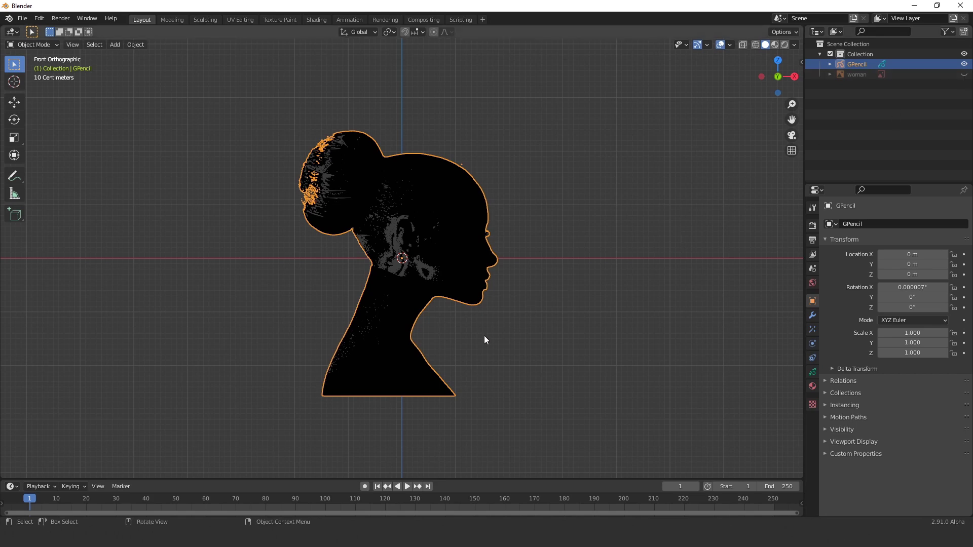
scroll(485, 335, "up", 2)
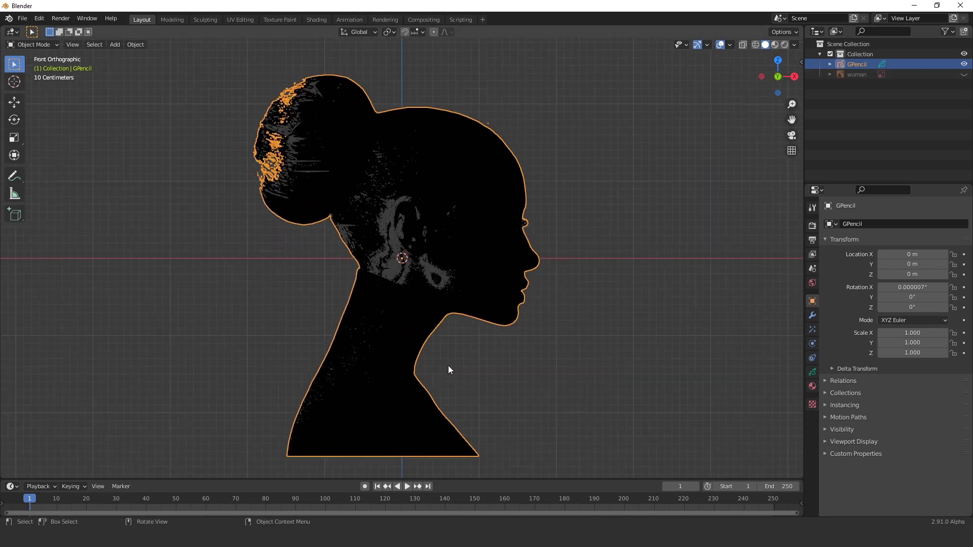
Step: Remove GPencil's Holdout material slot, keeping only Stroke, and enable X-ray
left_click(813, 386)
left_click(937, 236)
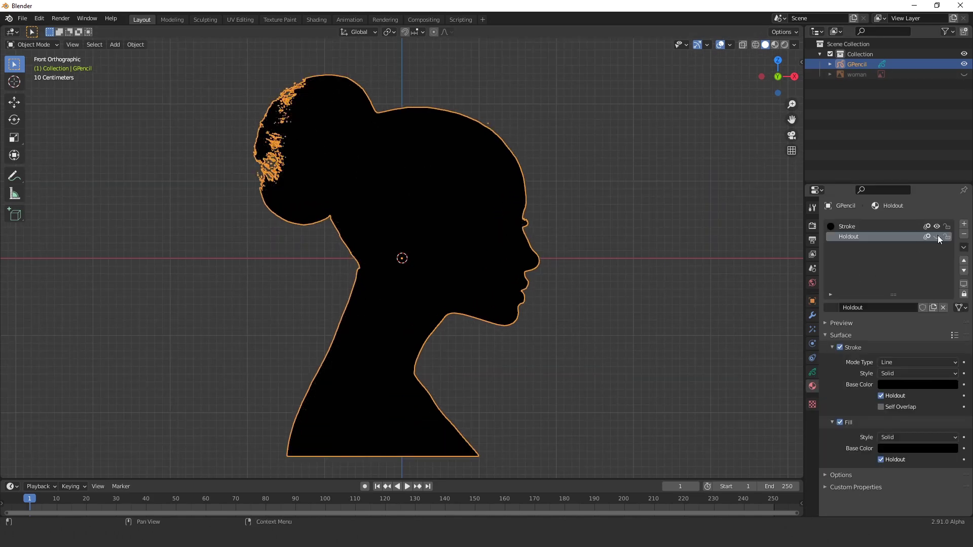
left_click(743, 45)
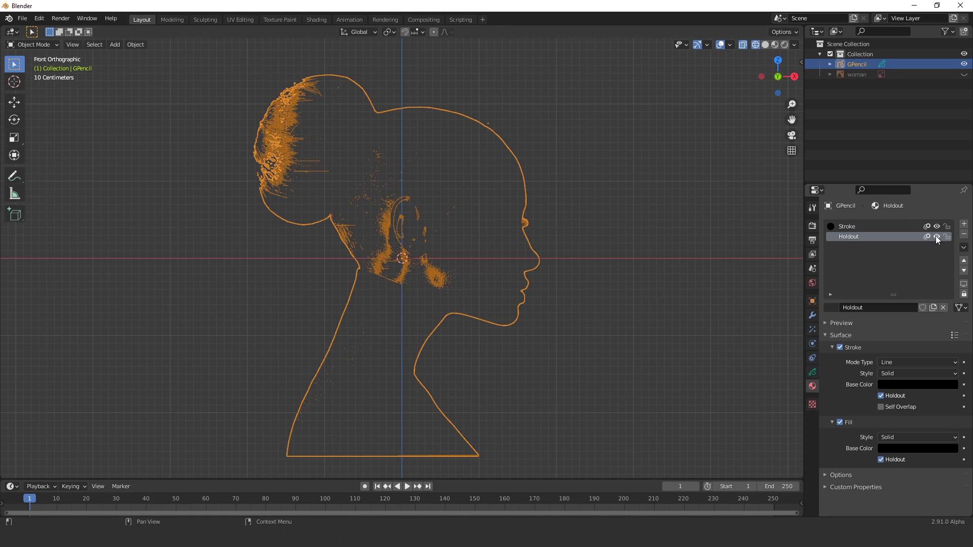
left_click(743, 45)
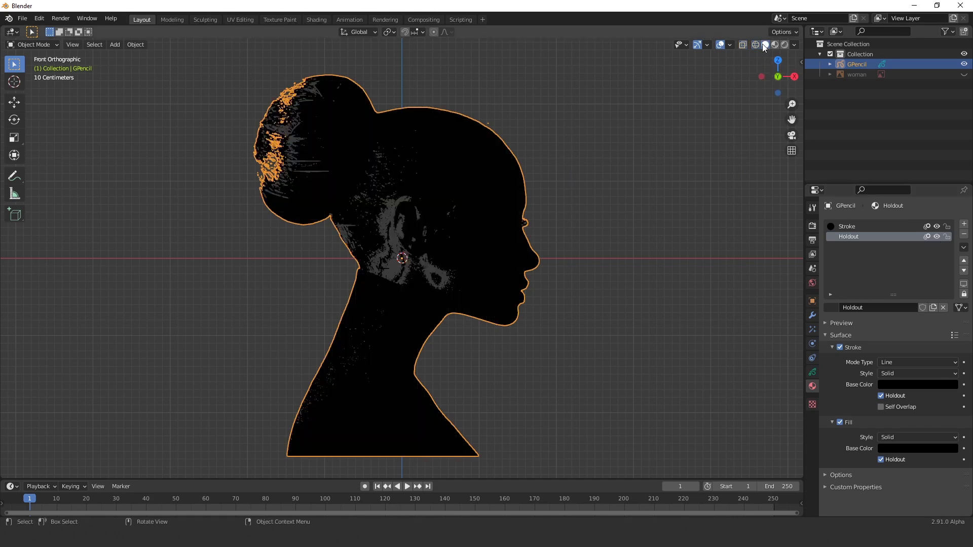
left_click(936, 236)
left_click(937, 236)
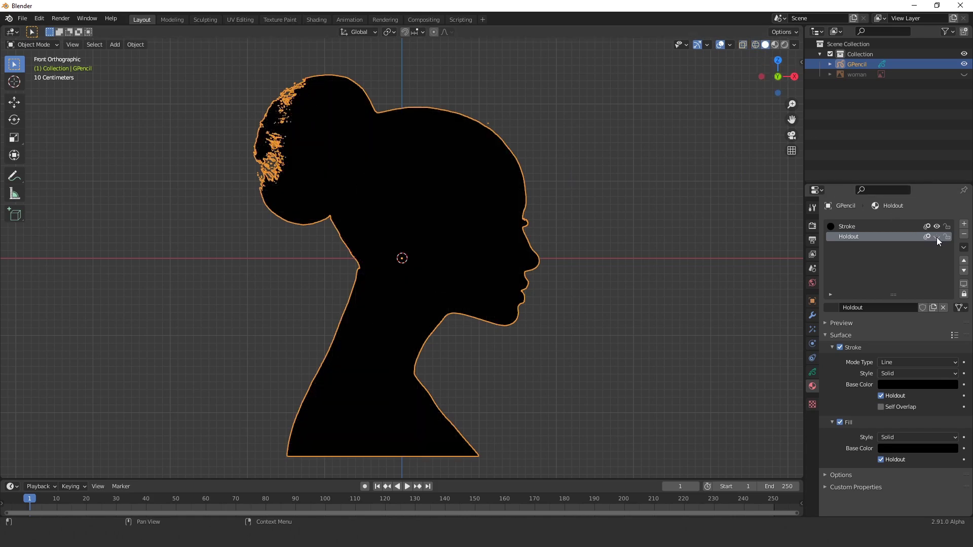
left_click(936, 236)
left_click(963, 234)
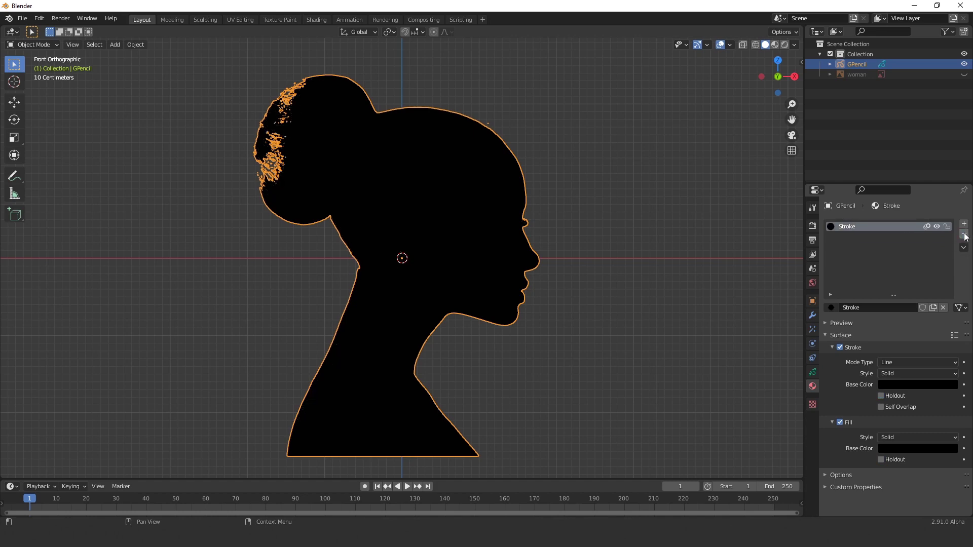
left_click(744, 45)
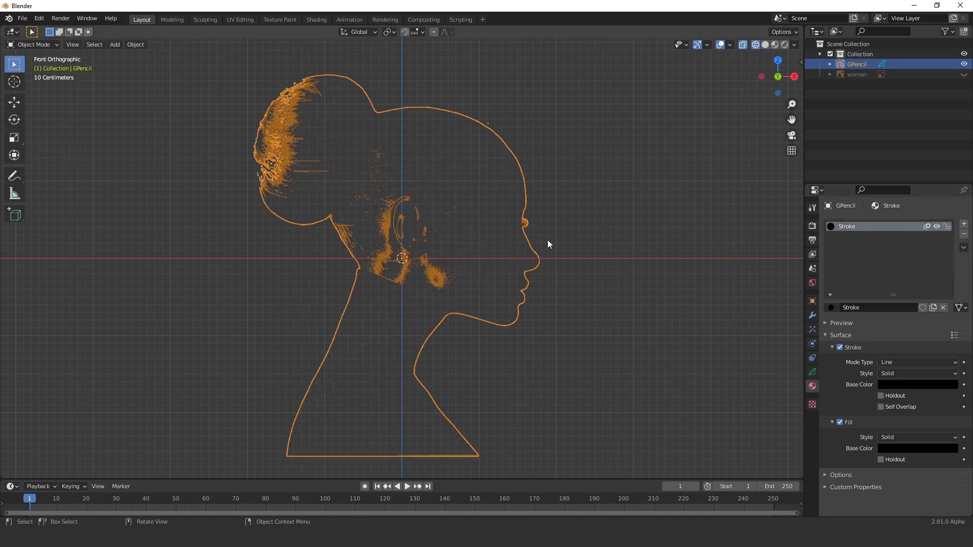
left_click(33, 44)
Step: In Edit Mode, invert the stroke selection and delete the stray hair and ear strokes
left_click(30, 68)
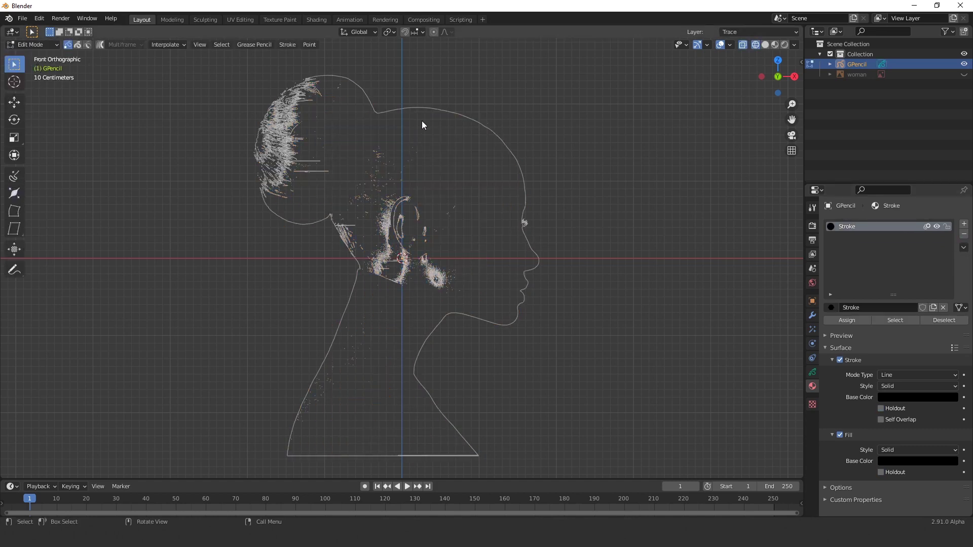
left_click(77, 45)
key("a")
left_click(222, 45)
left_click(234, 77)
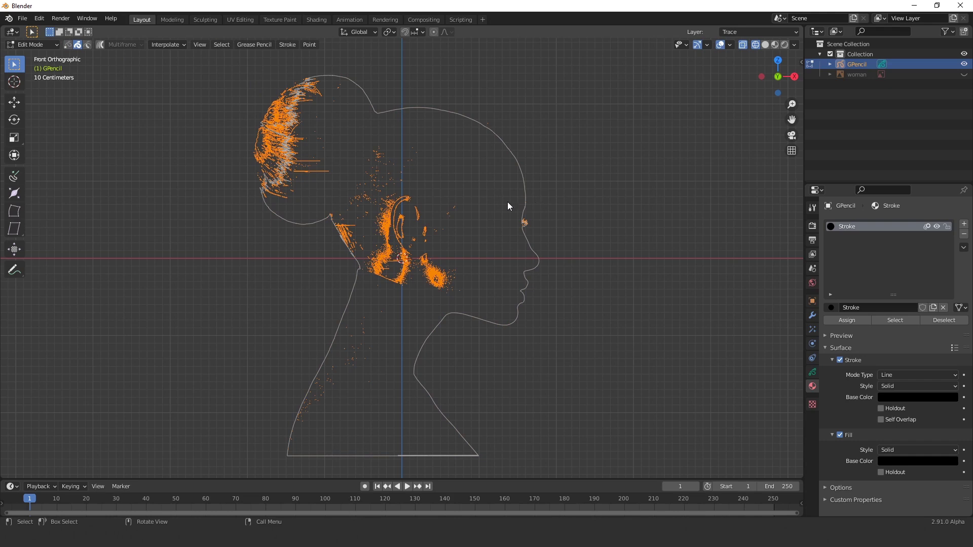
key("x")
left_click(497, 214)
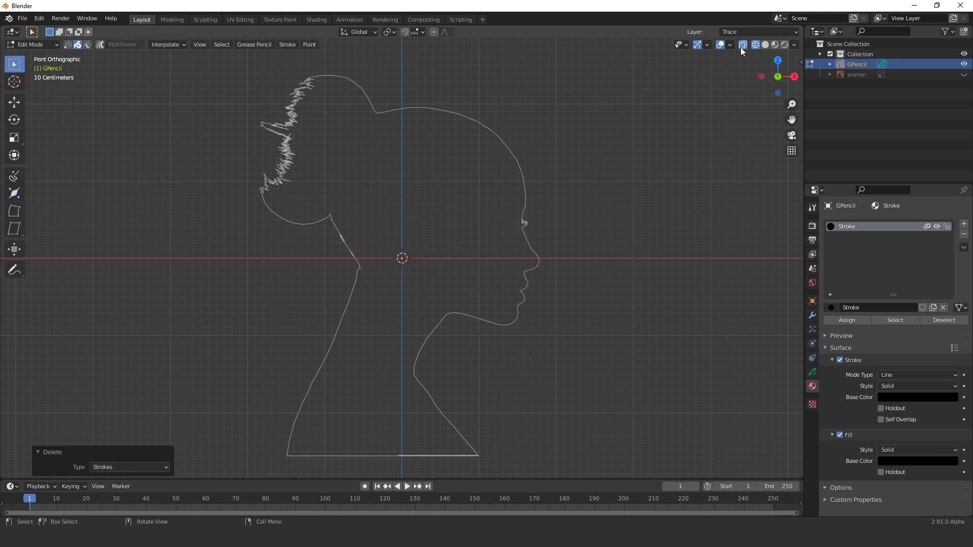
left_click(765, 45)
Step: Rename the traced GPencil object to woman, which becomes woman.001
scroll(576, 217, "down", 1)
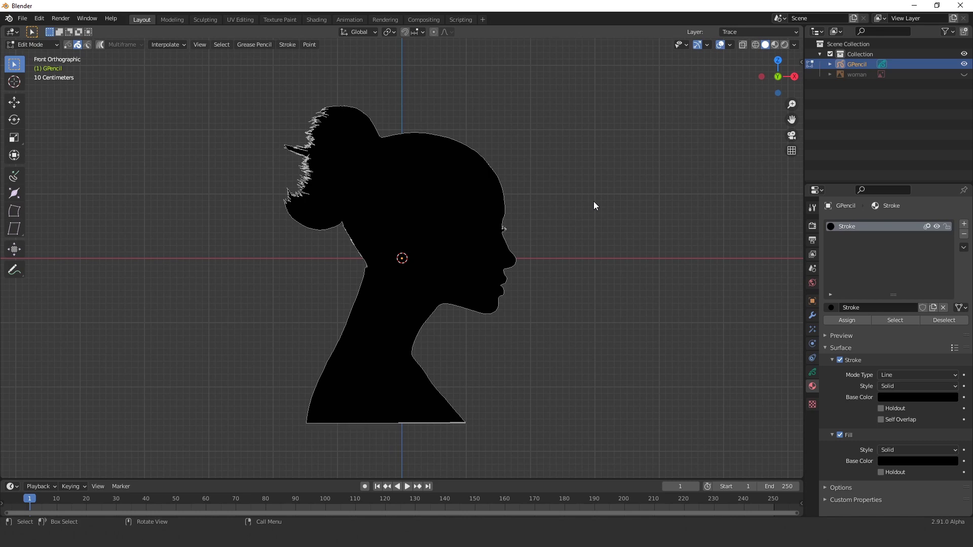
double_click(857, 64)
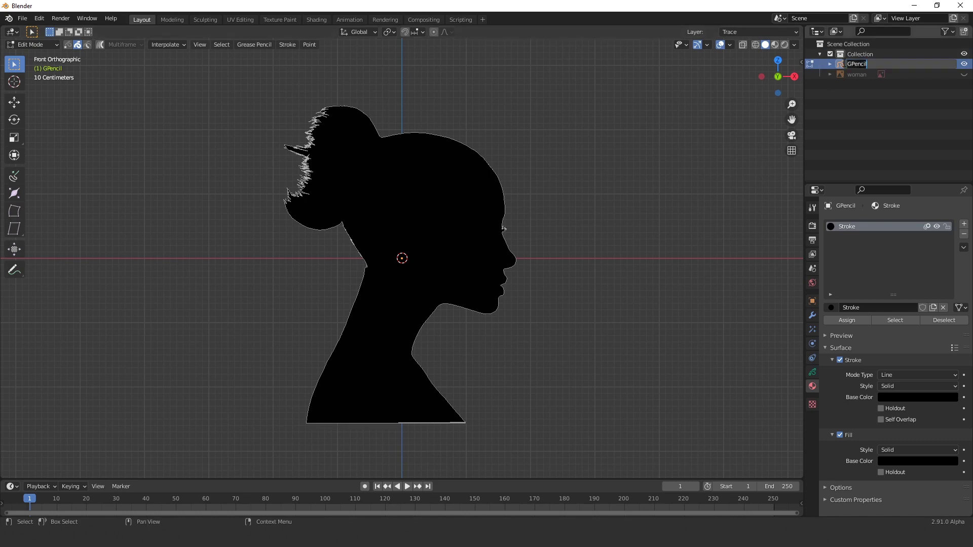
type("woman")
key("Return")
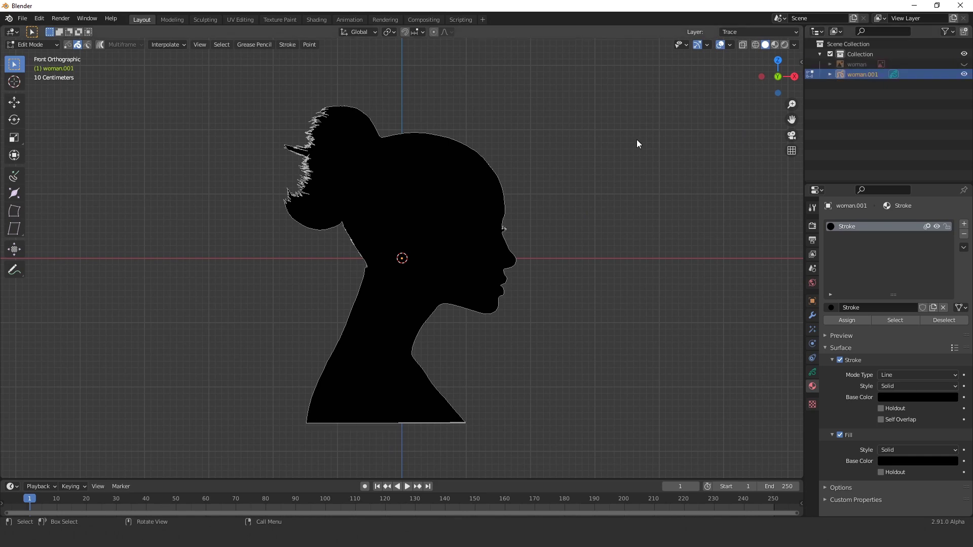
left_click(20, 105)
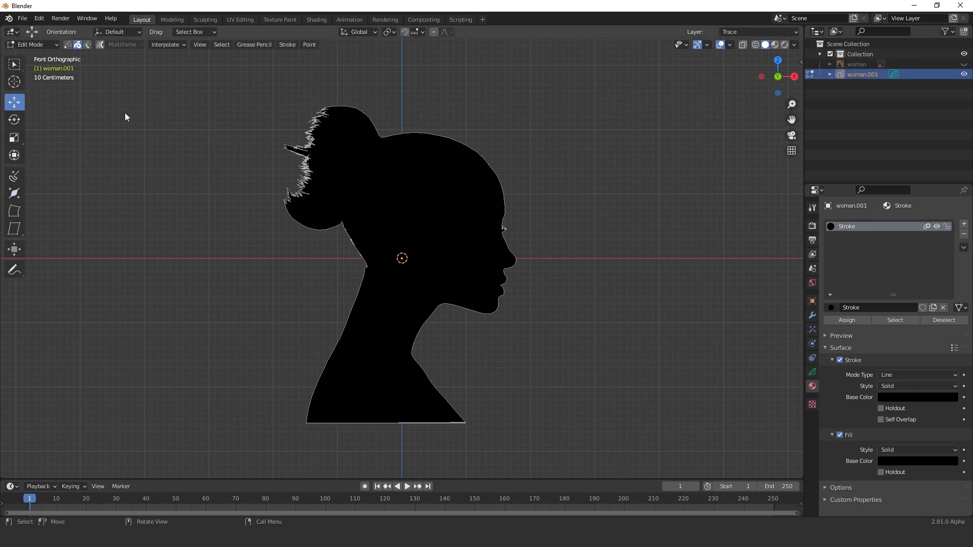
Step: Return to Object Mode and slide the woman silhouette right along the X axis
key("a")
left_click(33, 45)
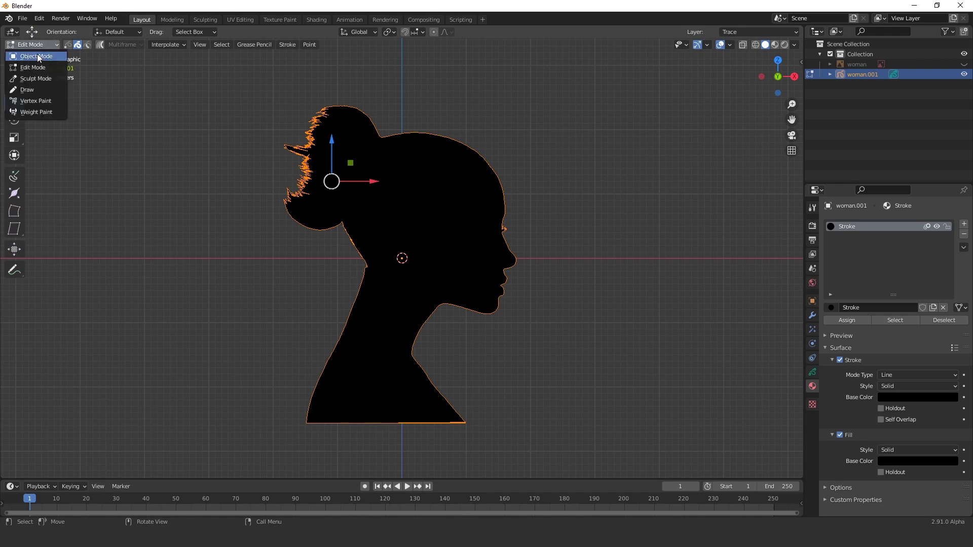
scroll(394, 212, "down", 4)
scroll(394, 212, "up", 1)
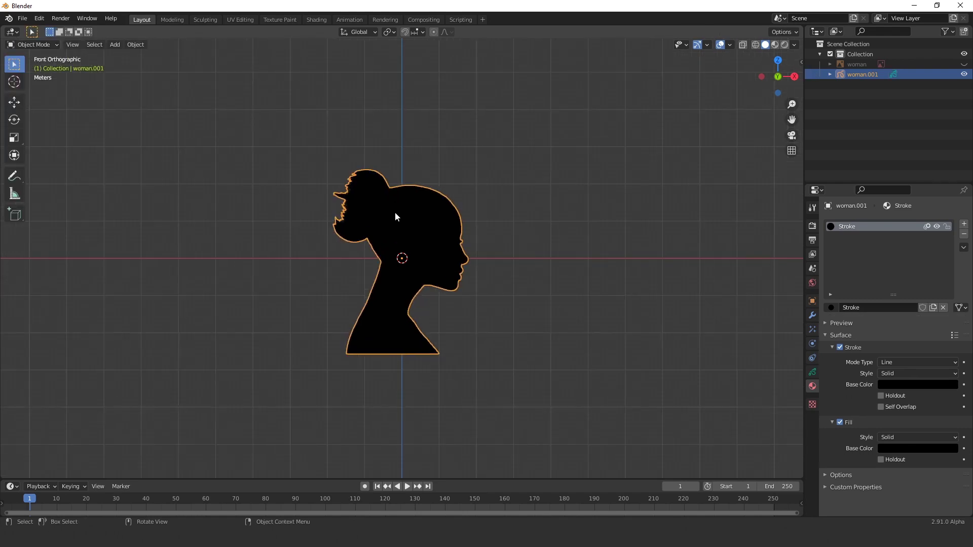
key("alt+a")
left_click(135, 45)
left_click(421, 207)
left_click(135, 45)
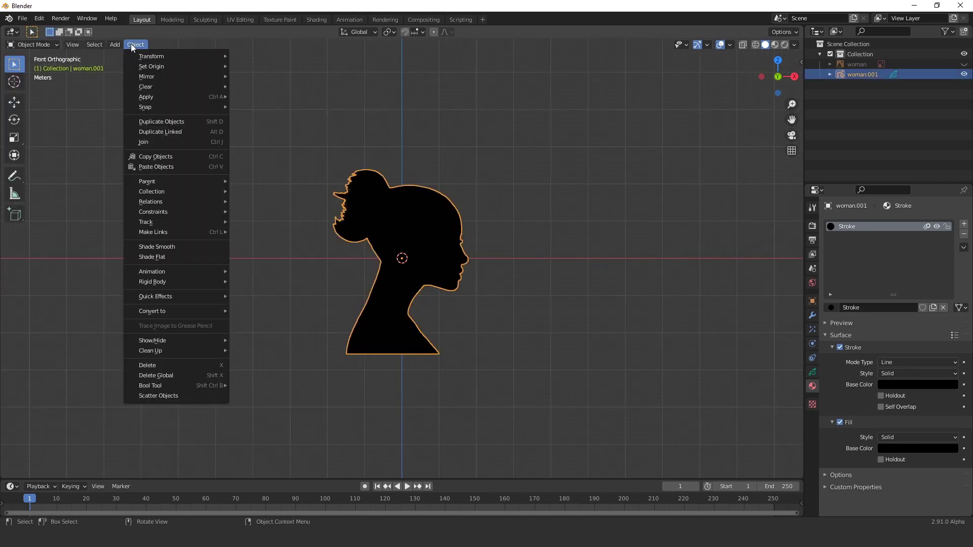
left_click(14, 103)
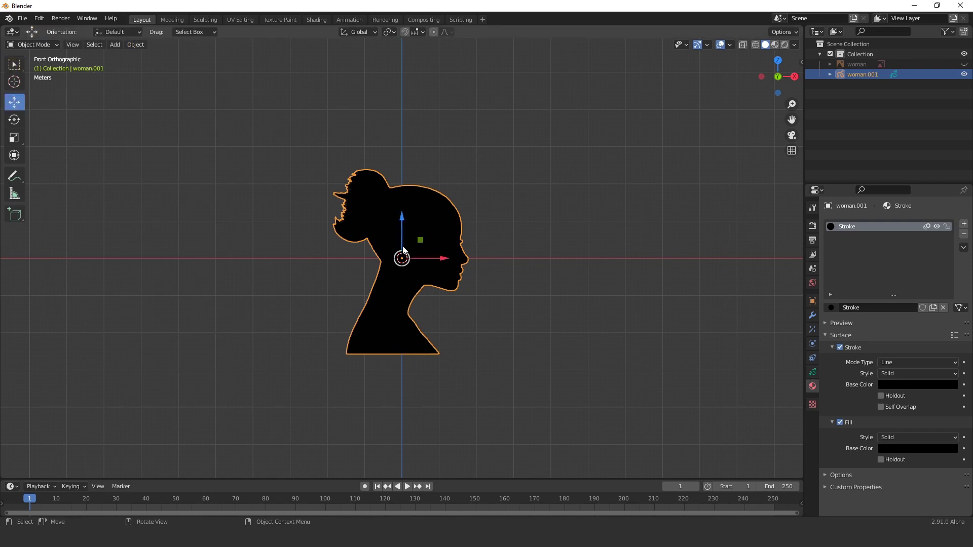
left_click_drag(426, 259, 641, 261)
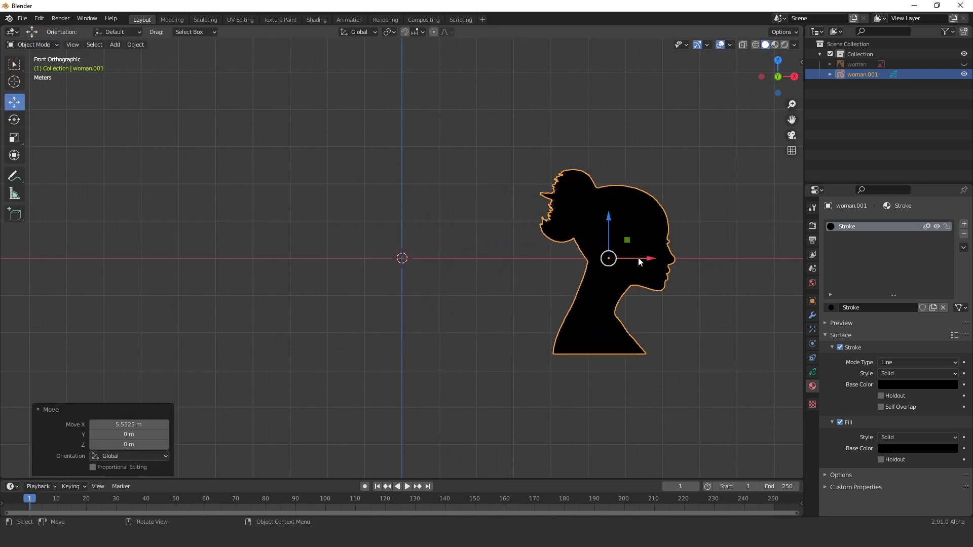
Step: Add black white.jpg into the scene as a reference image
left_click(115, 46)
mouse_move(130, 187)
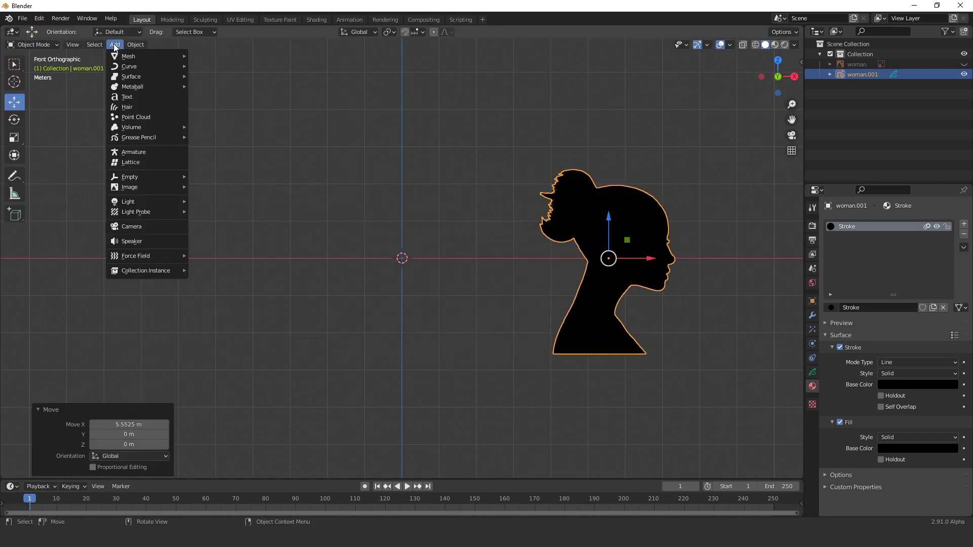
left_click(212, 191)
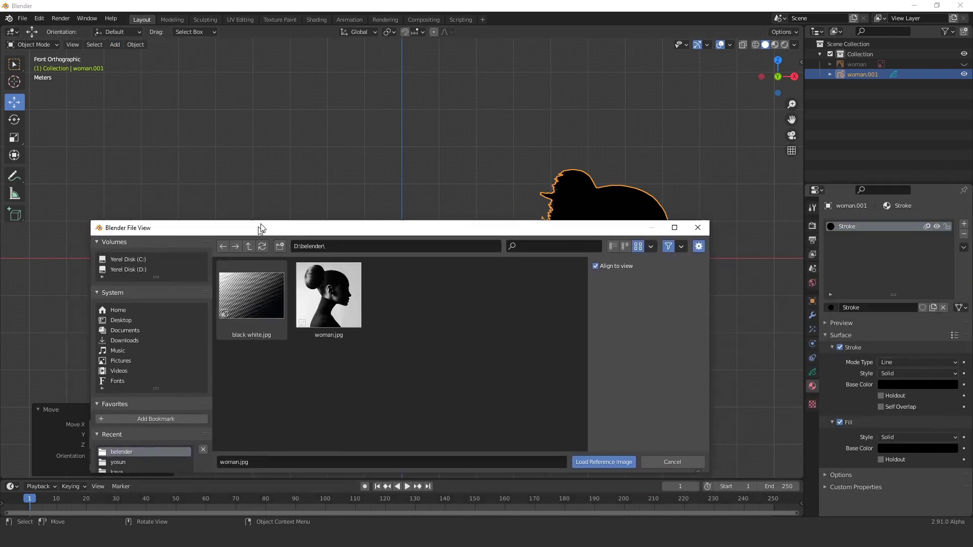
double_click(271, 276)
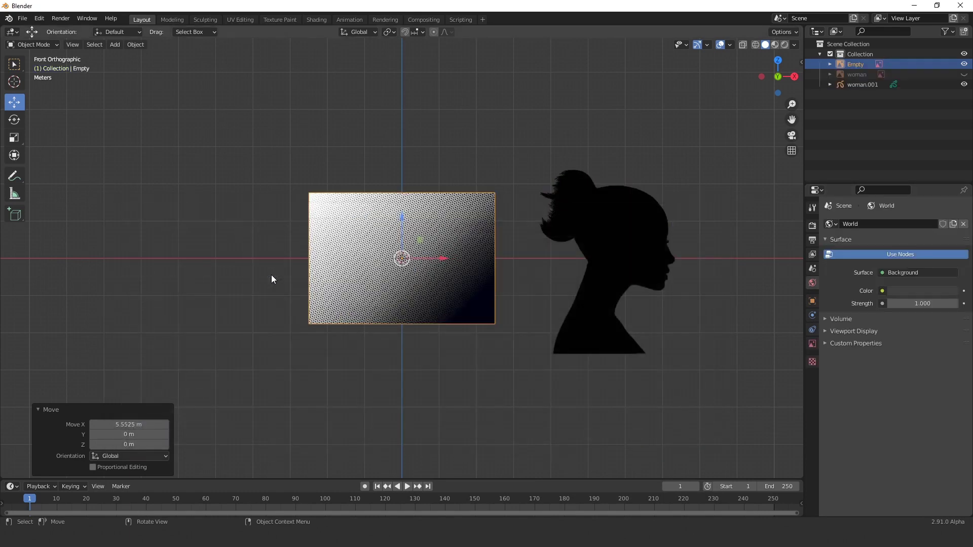
scroll(510, 376, "up", 3)
scroll(509, 372, "up", 1)
scroll(509, 372, "up", 1)
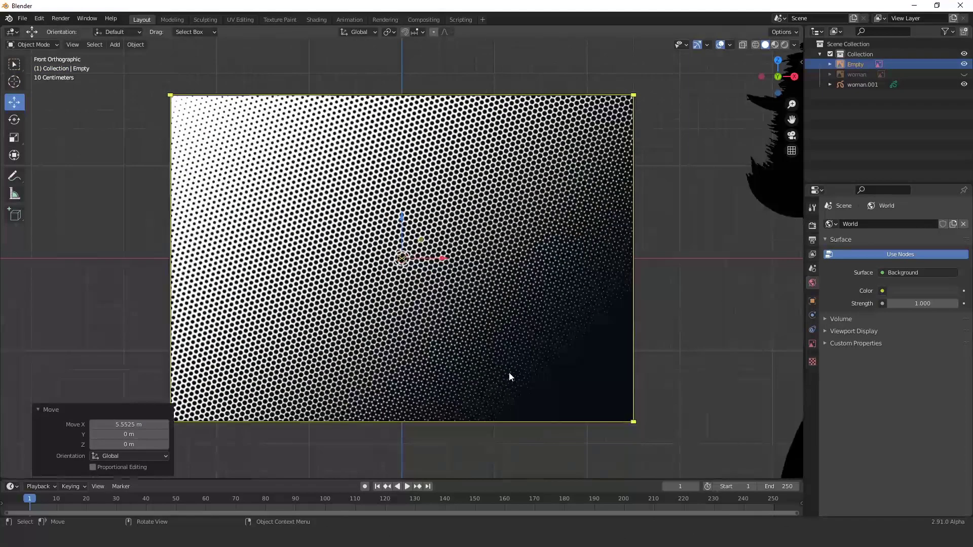
Step: Rename the new image empty to 'black white' in the outliner
double_click(857, 65)
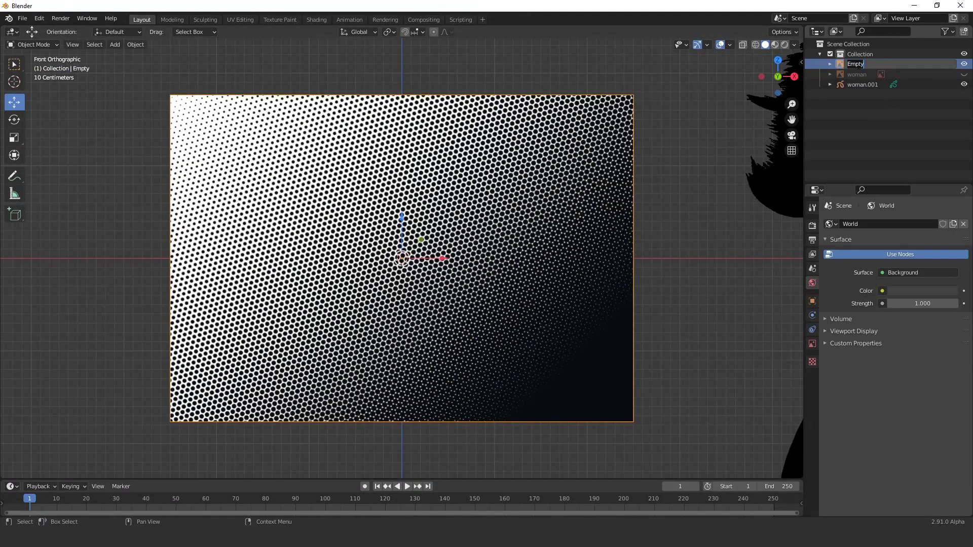
type("bl")
type("ack whi")
type("te")
key("Return")
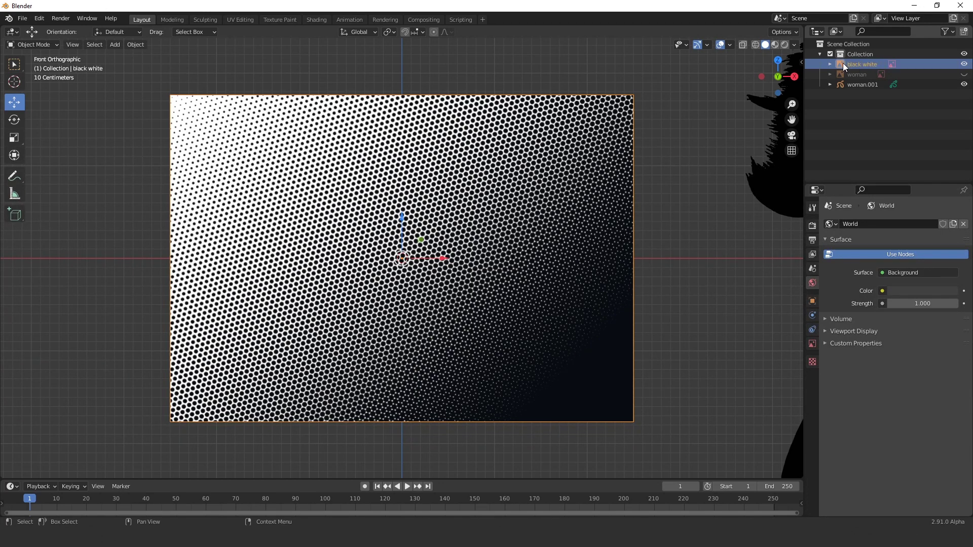
scroll(470, 262, "down", 3)
scroll(471, 263, "up", 1)
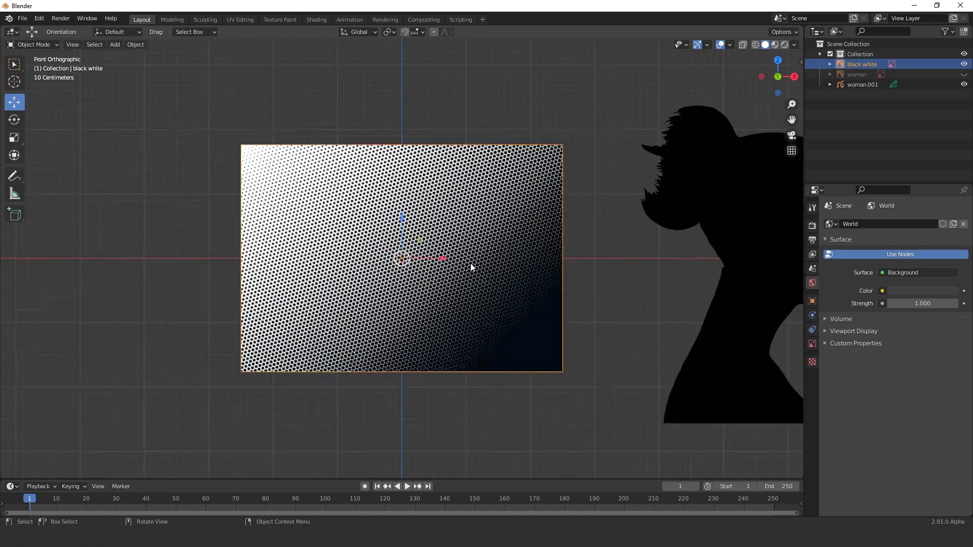
left_click(139, 46)
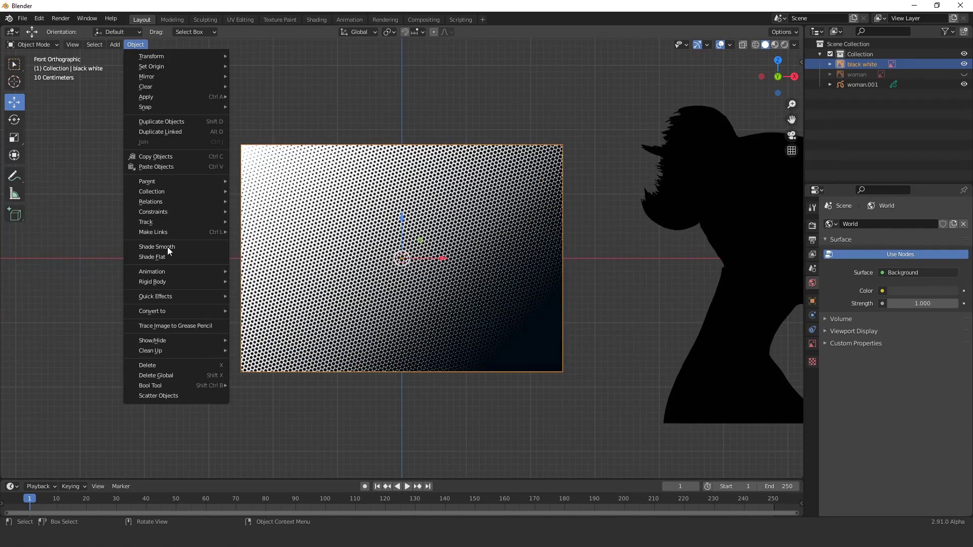
Step: Trace the halftone image to Grease Pencil, name it 'black white', and hide black white.001
left_click(185, 326)
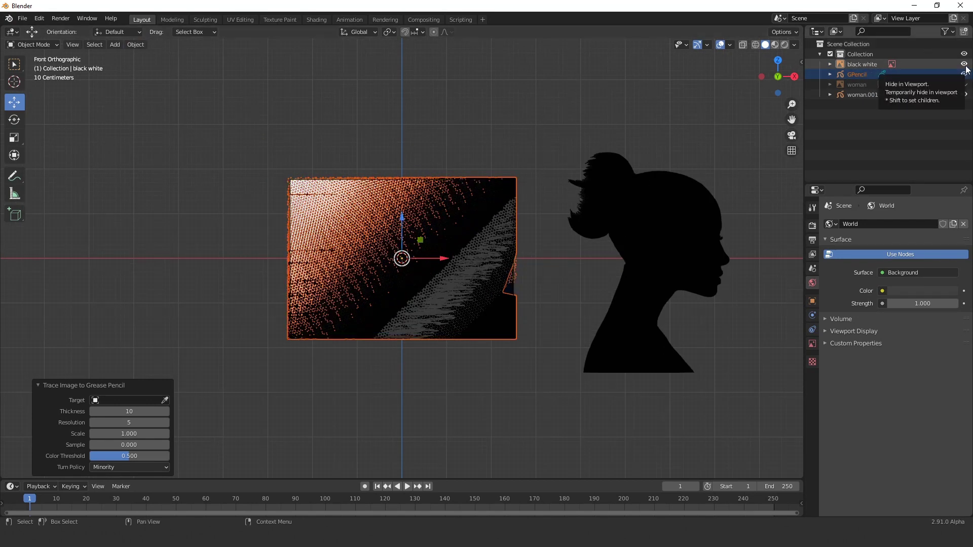
double_click(864, 64)
key("ctrl+c")
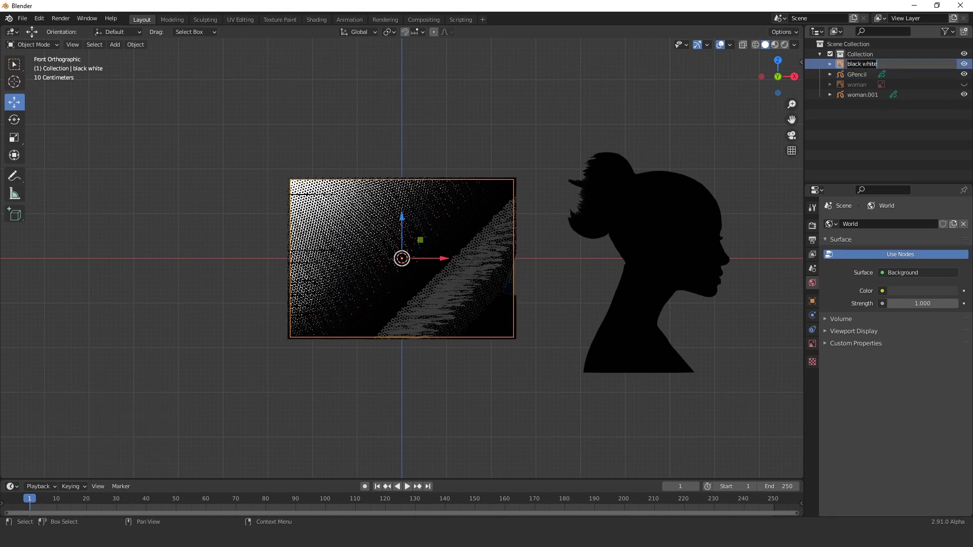
double_click(862, 75)
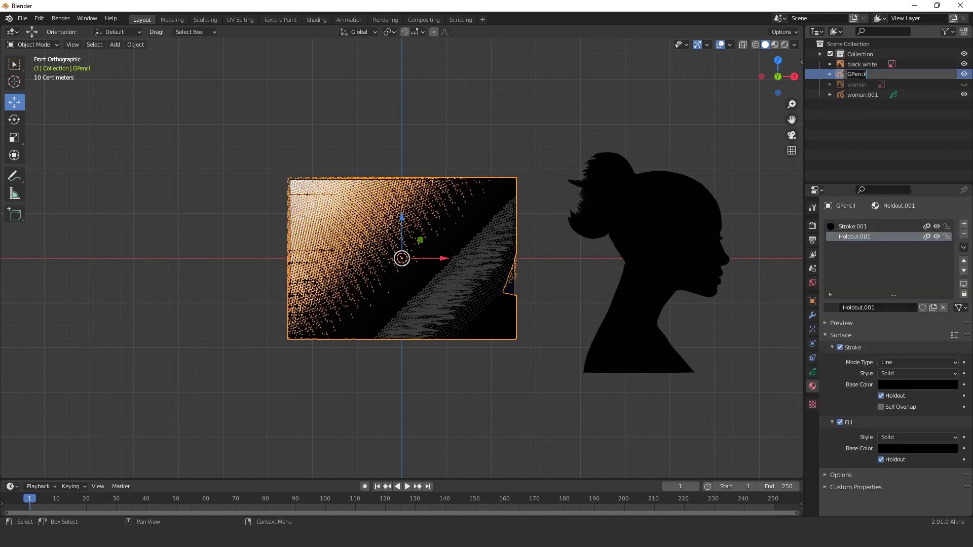
key("ctrl+v")
key("Return")
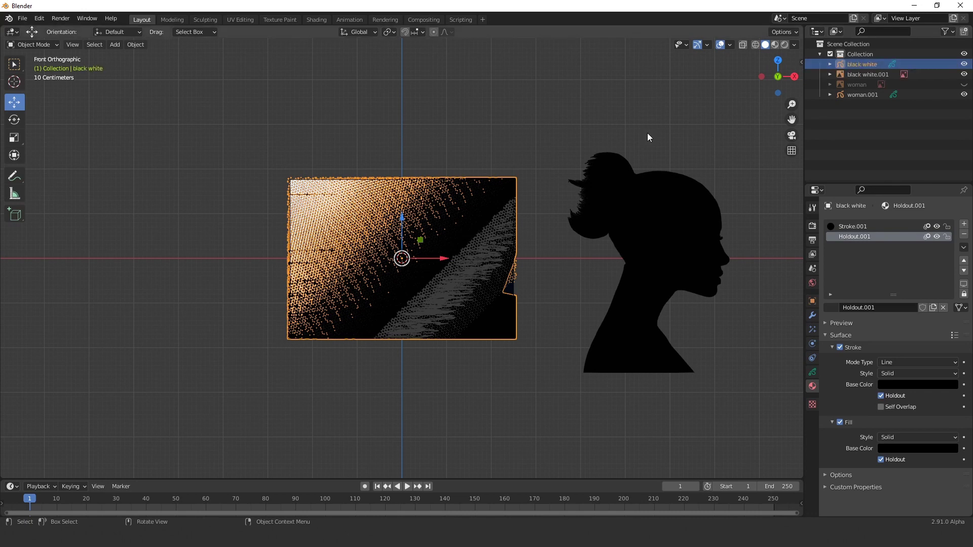
left_click(964, 74)
left_click(512, 74)
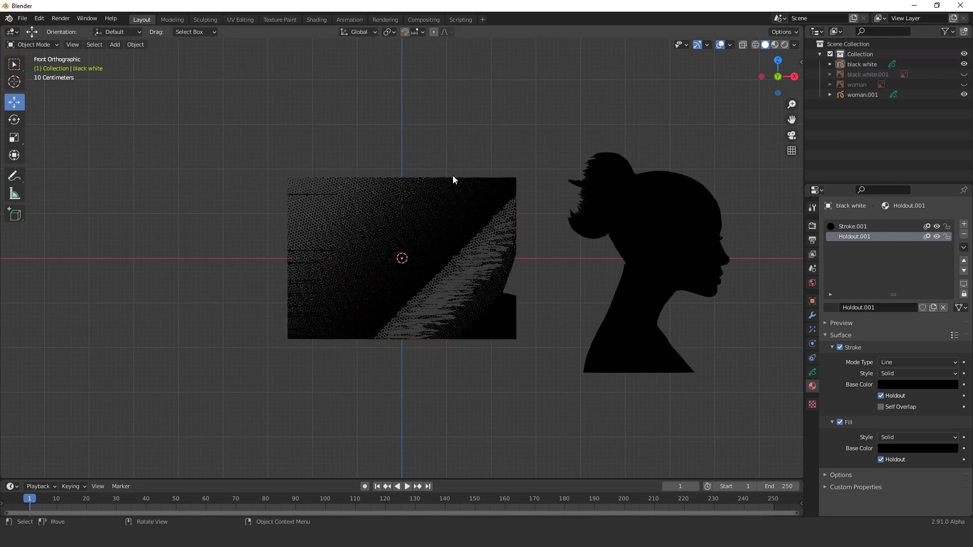
mouse_move(466, 183)
middle_mouse_down()
mouse_move(564, 210)
mouse_move(573, 203)
middle_mouse_up()
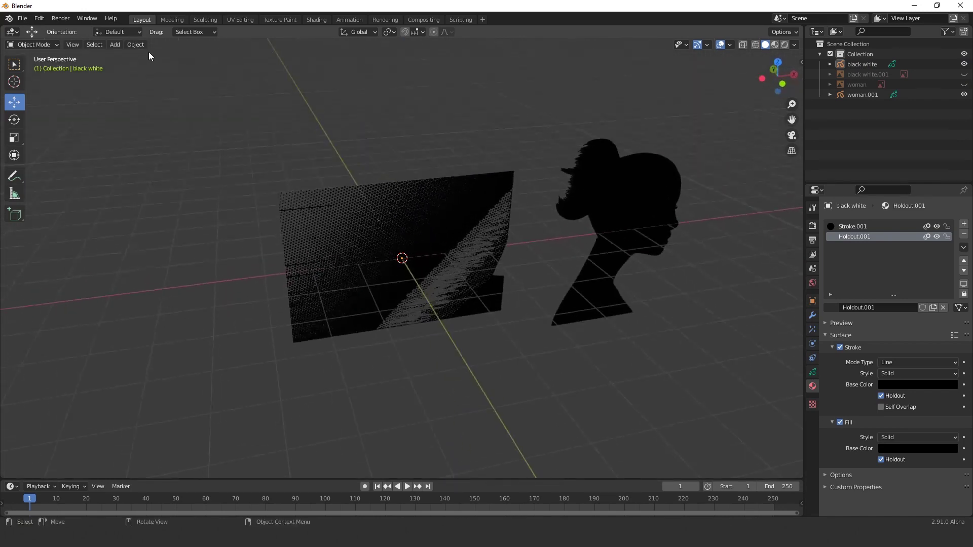
left_click(73, 44)
left_click(245, 198)
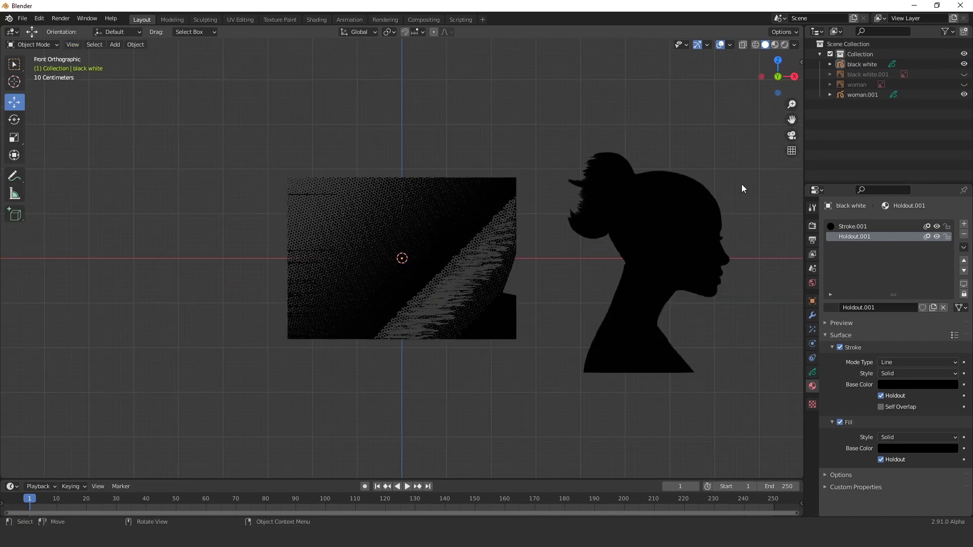
left_click_drag(789, 124, 614, 110)
left_click(512, 232)
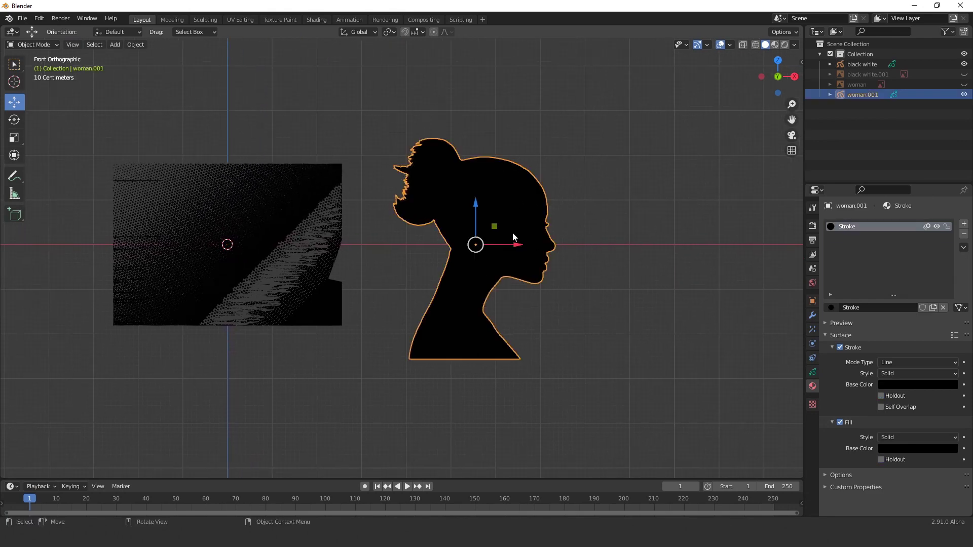
left_click(755, 45)
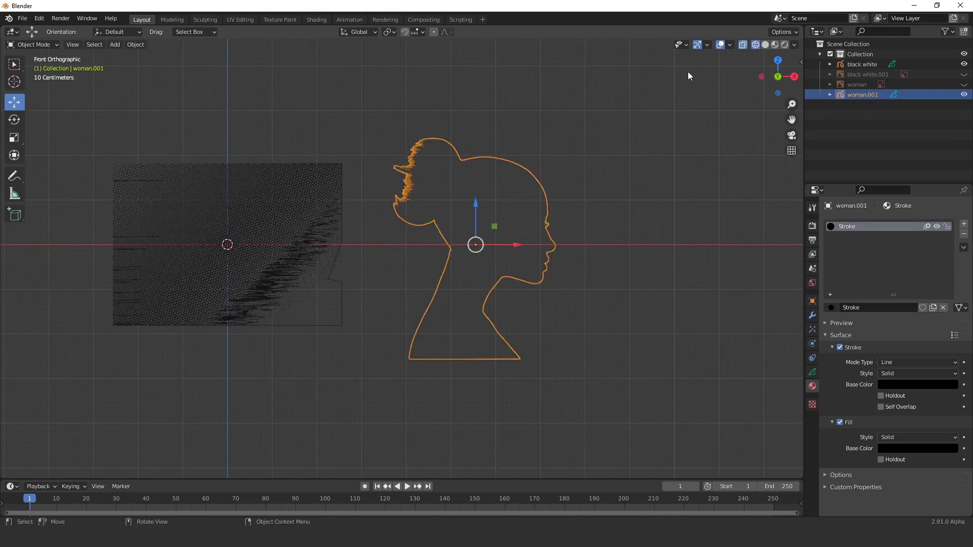
left_click(235, 202)
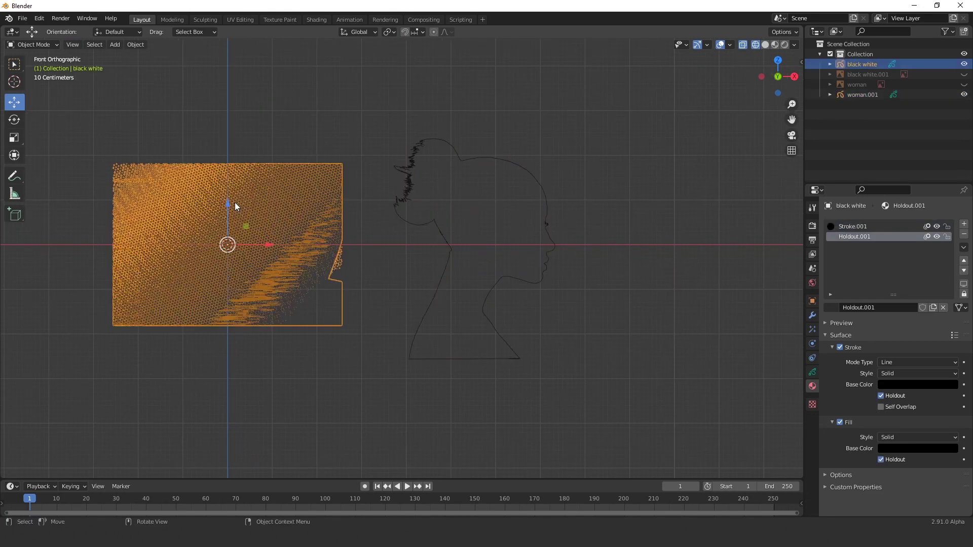
left_click(33, 44)
left_click(30, 61)
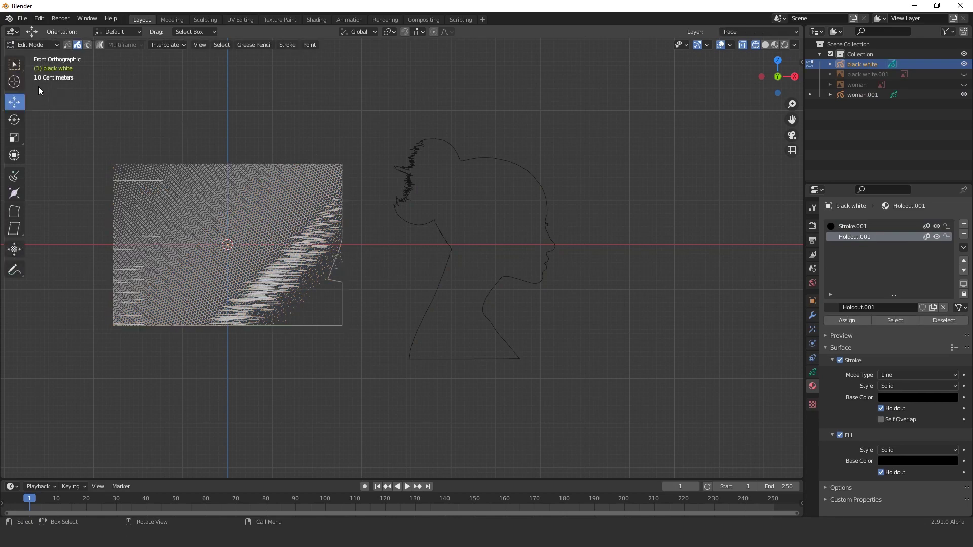
left_click(68, 44)
left_click_drag(96, 131, 356, 376)
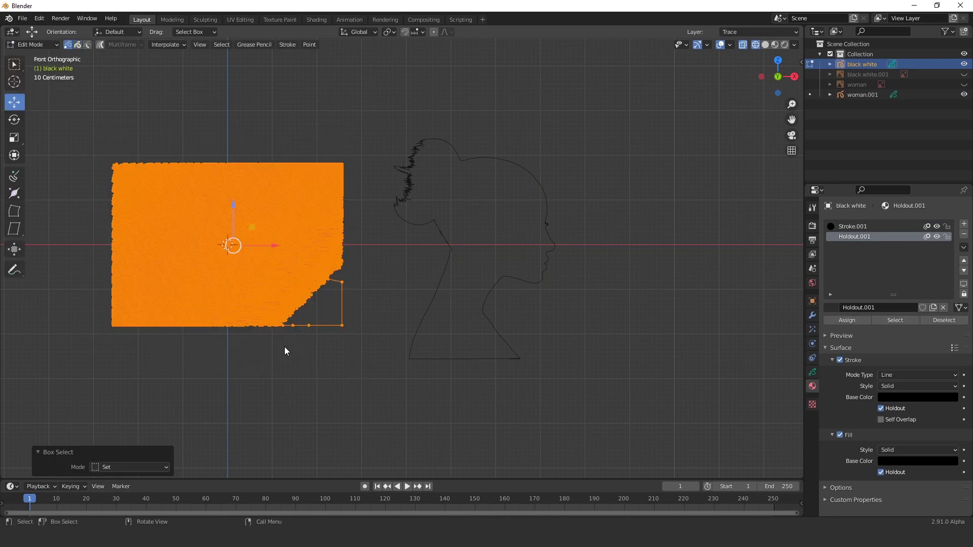
scroll(201, 282, "up", 4)
scroll(202, 282, "up", 4)
scroll(202, 281, "down", 5)
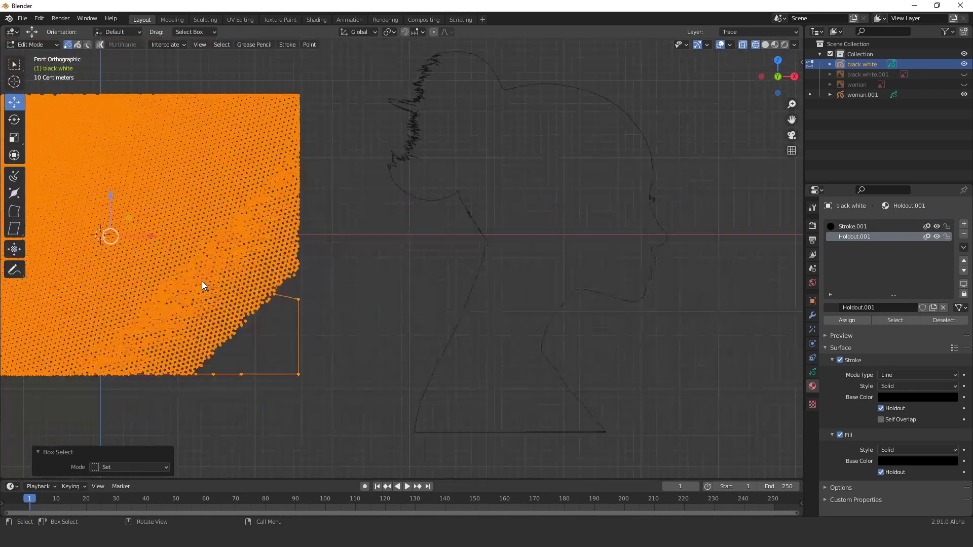
scroll(202, 282, "down", 4)
left_click(33, 45)
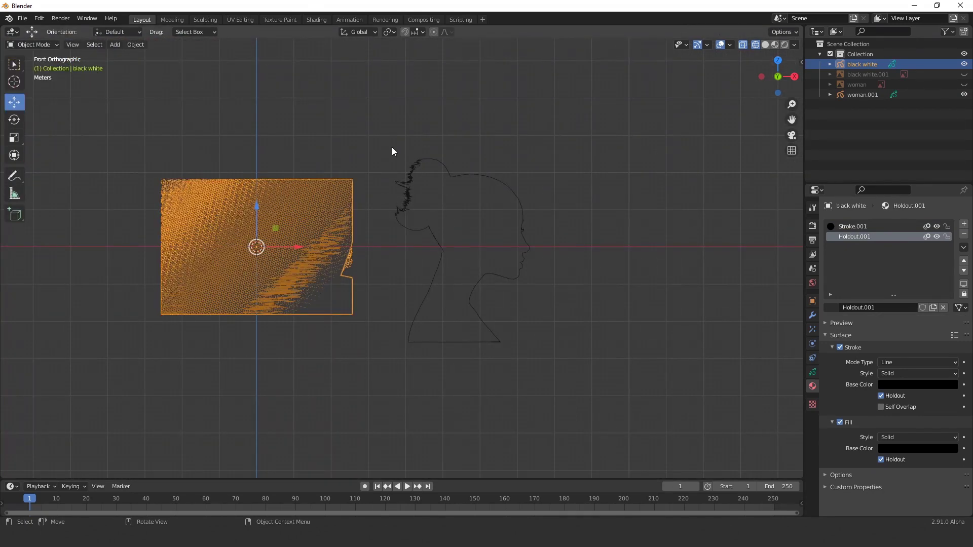
left_click(497, 180)
left_click(33, 44)
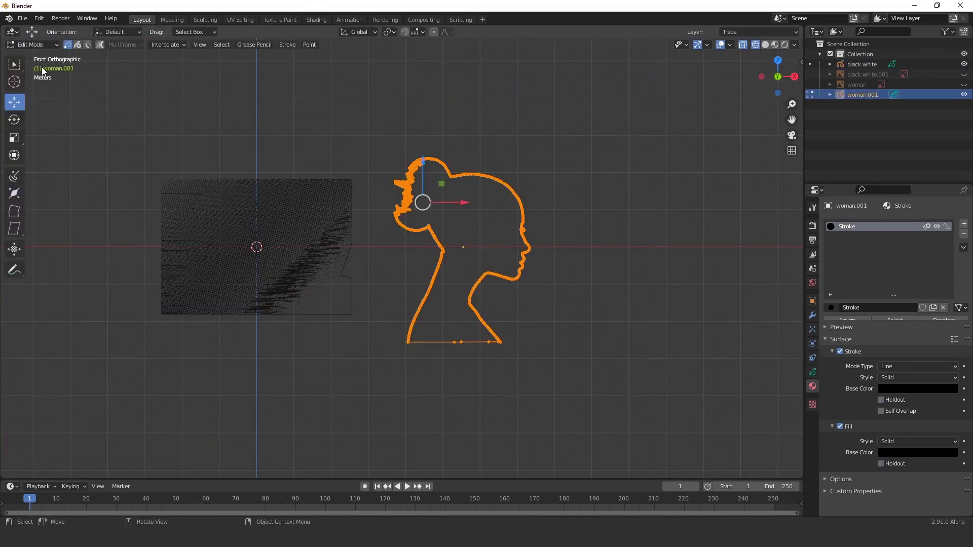
scroll(540, 268, "up", 2)
scroll(540, 269, "up", 2)
scroll(540, 268, "up", 1)
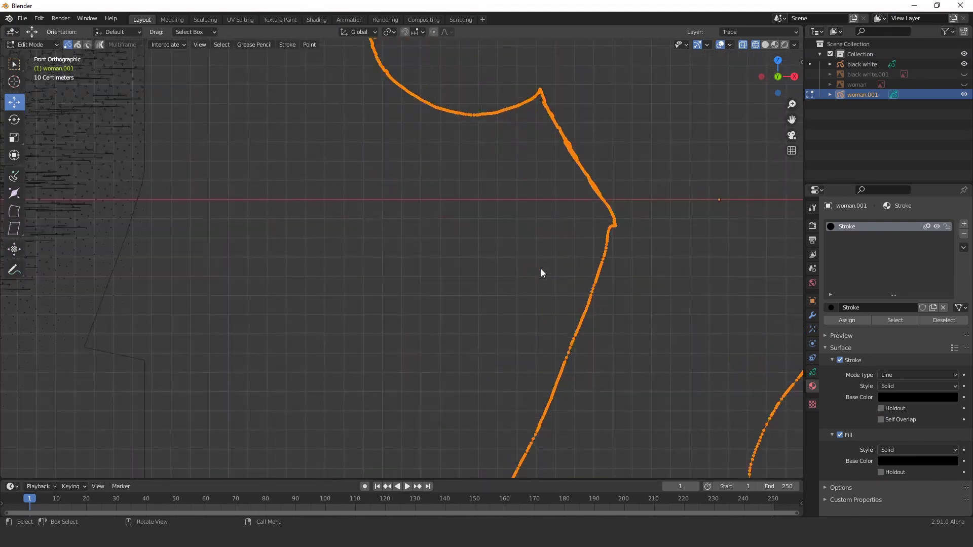
scroll(541, 268, "up", 1)
key("Home")
left_click(560, 110)
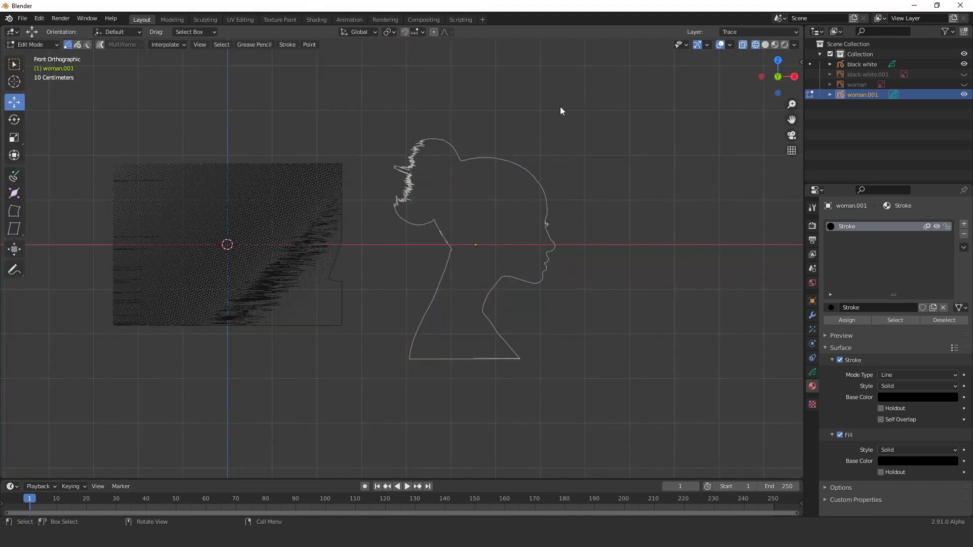
left_click(766, 44)
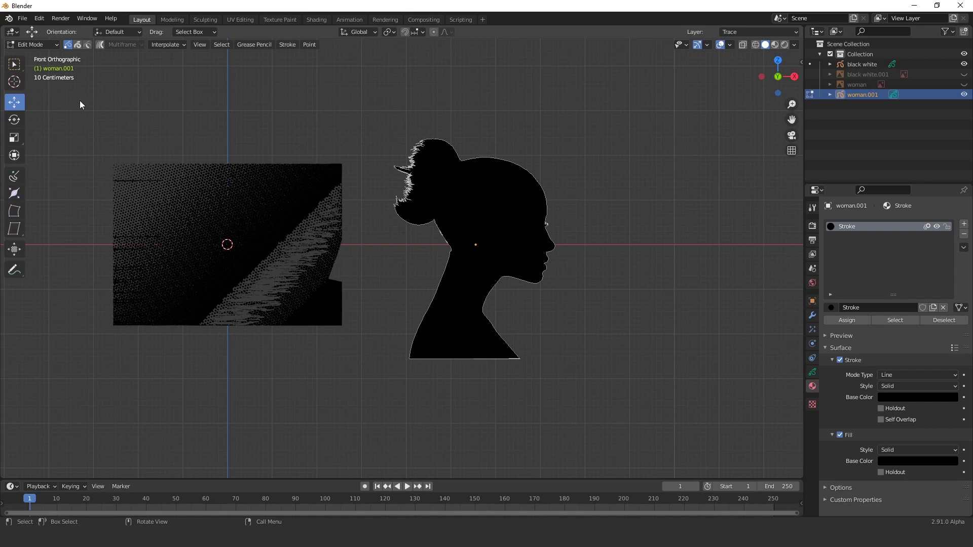
left_click(30, 44)
left_click(216, 109)
left_click(294, 218)
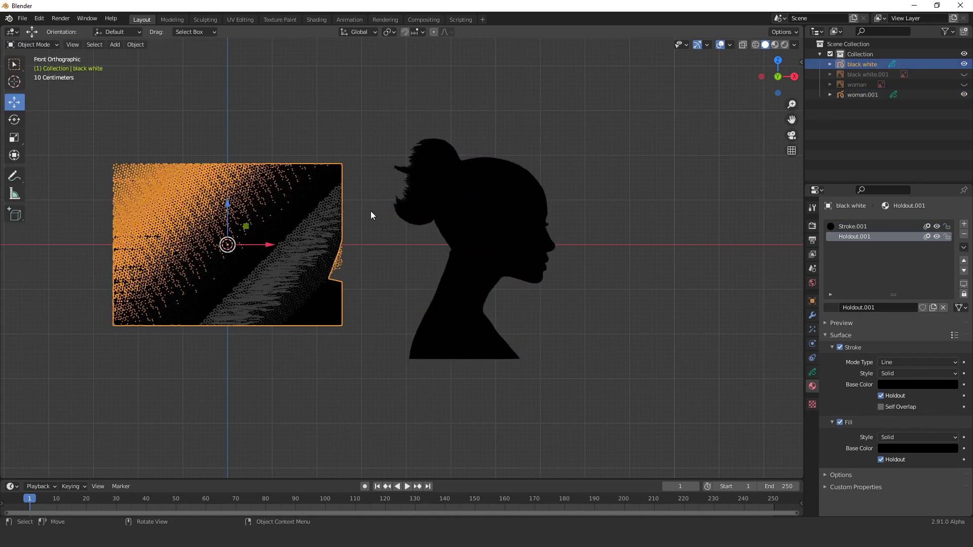
Step: Toggle the halftone and woman.001 visibility and inspect the silhouette's grease pencil layer
left_click(964, 63)
left_click(964, 94)
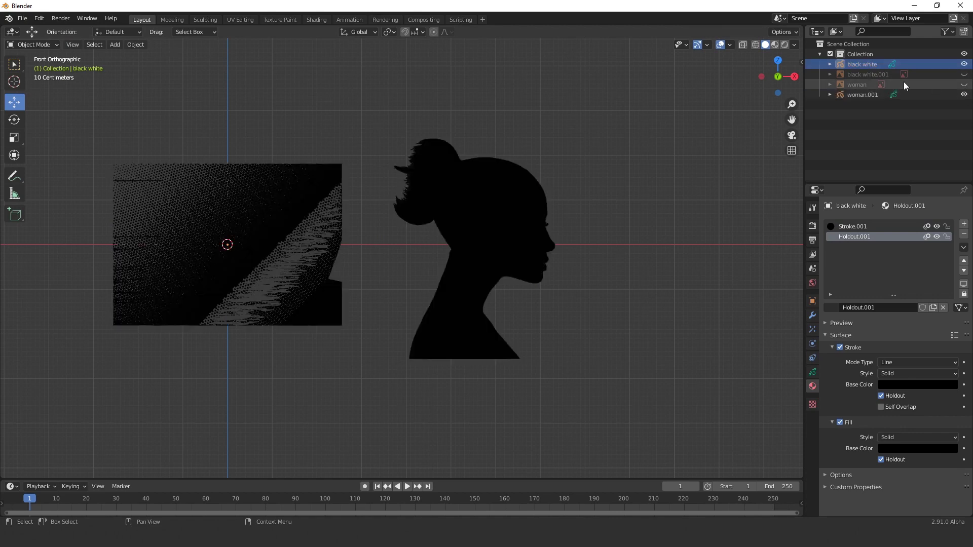
left_click(866, 95)
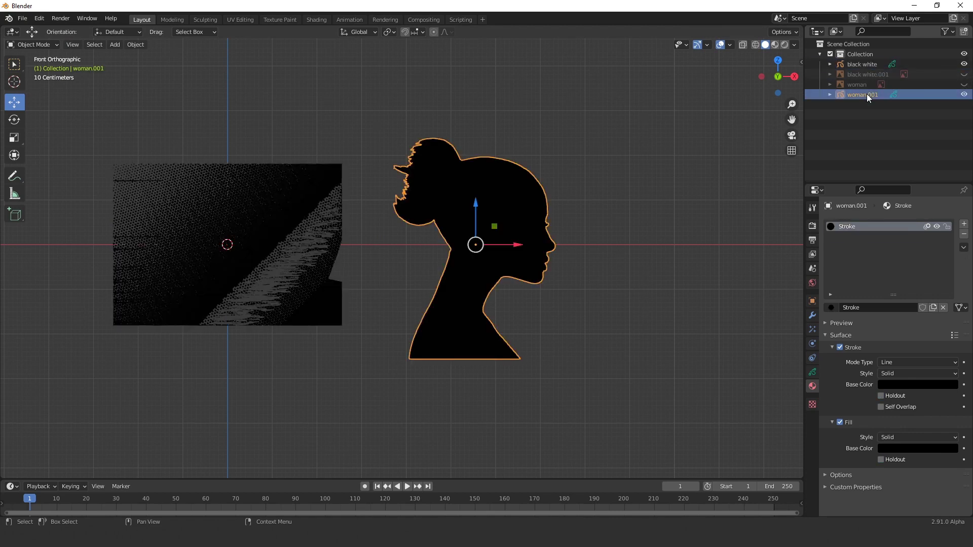
left_click(812, 372)
left_click(936, 257)
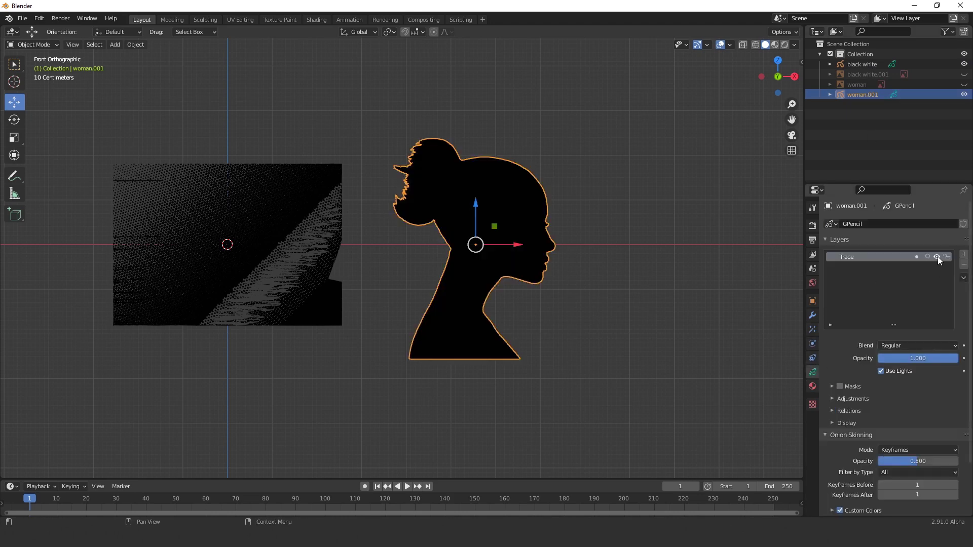
left_click(937, 257)
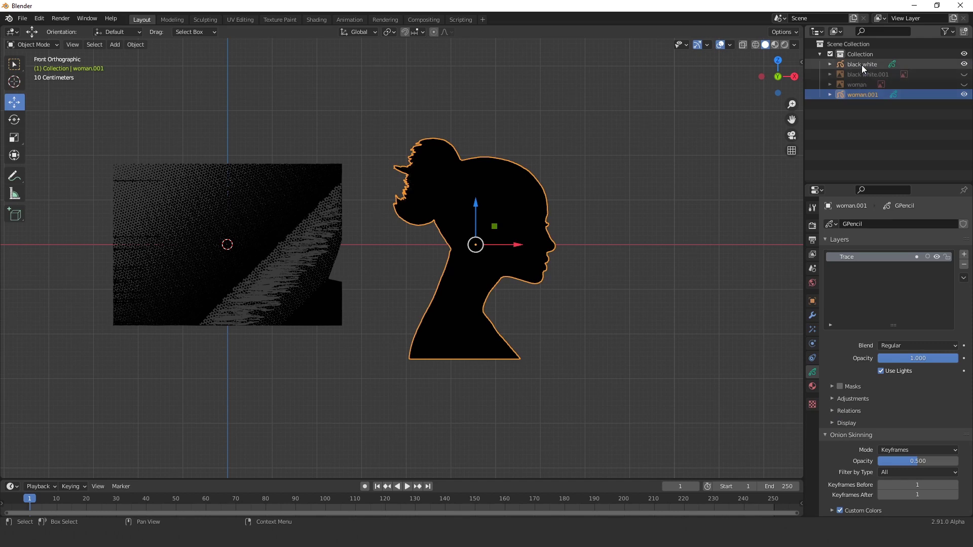
Step: Copy black white's Trace layer to woman.001 with Copy Layer to Object
left_click(861, 64)
left_click(936, 257)
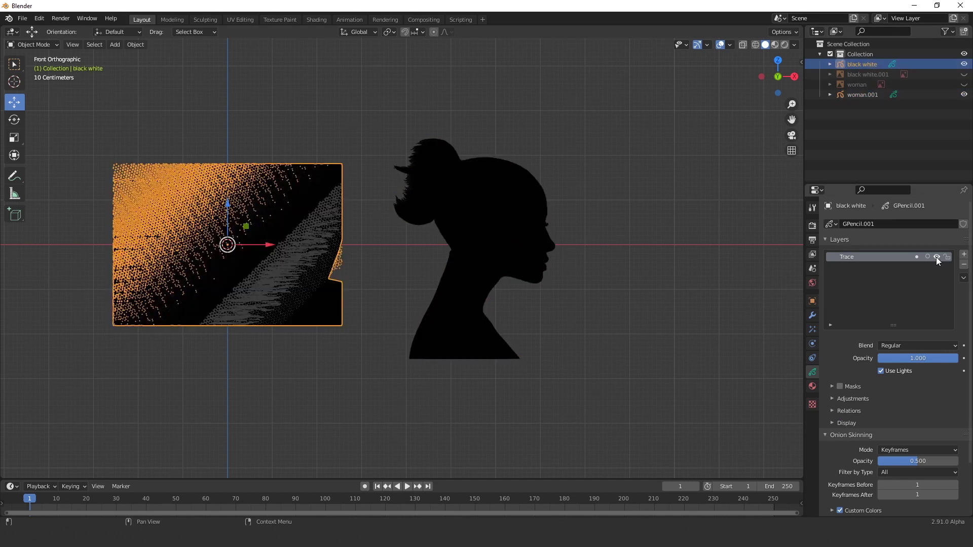
left_click(862, 97)
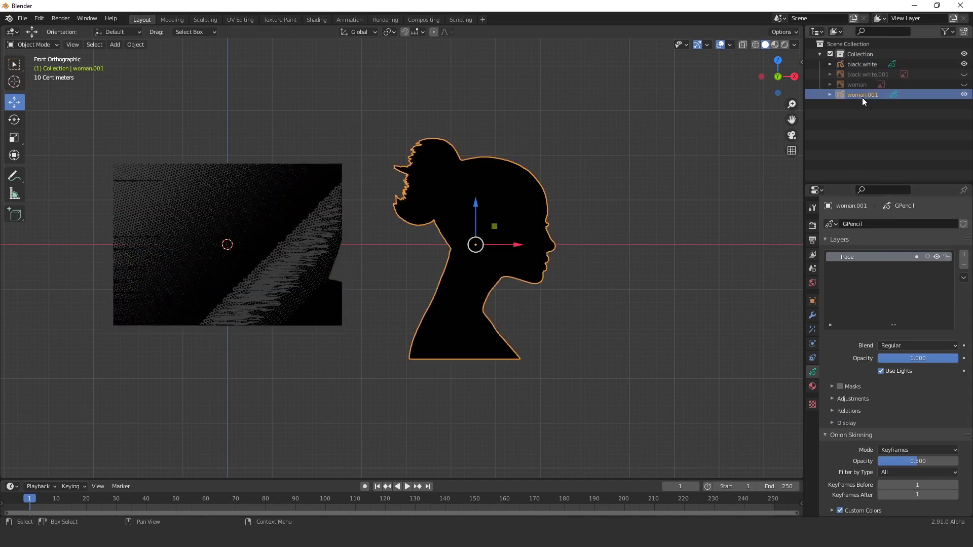
left_click(304, 267)
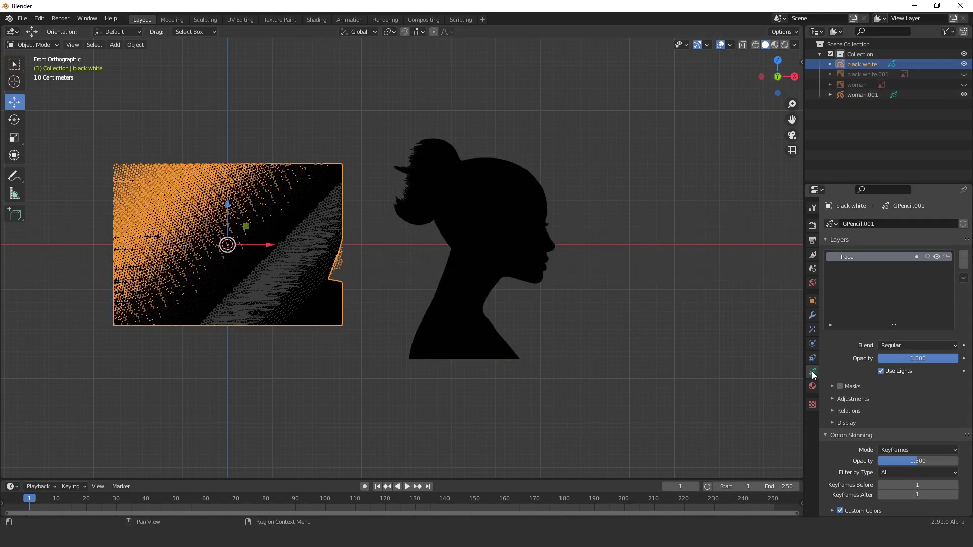
left_click(963, 278)
mouse_move(918, 379)
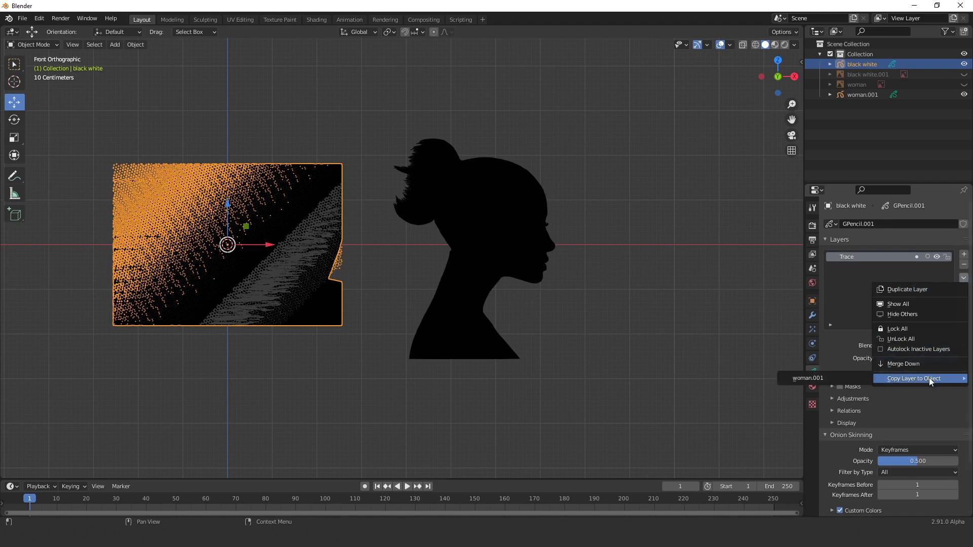
left_click(849, 378)
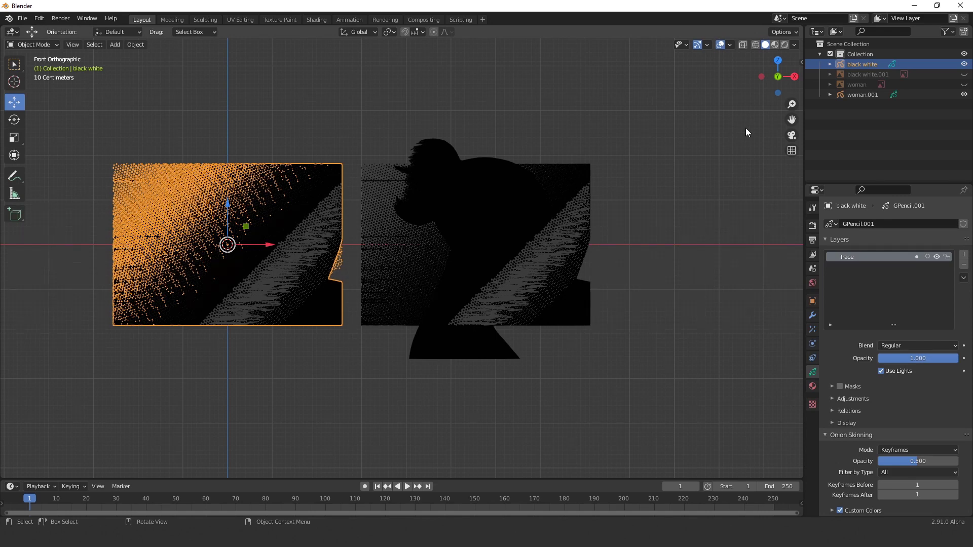
Step: Select woman.001 and rename its silhouette Trace layer to 'woman'
left_click(708, 129)
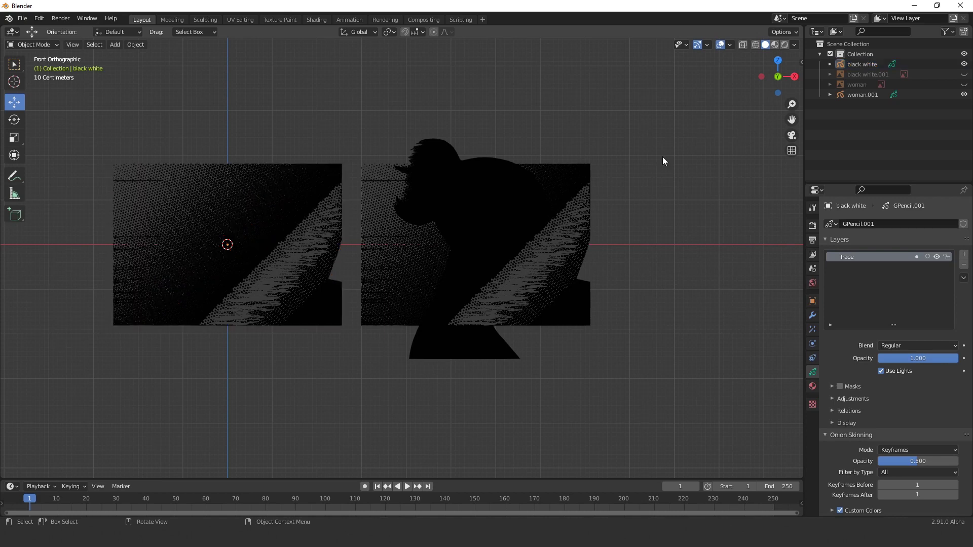
left_click(576, 224)
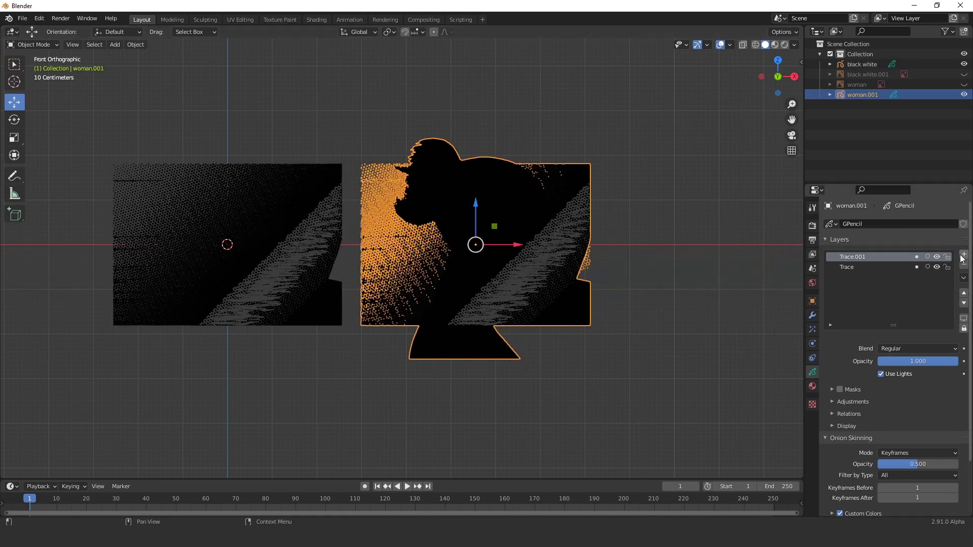
left_click(937, 257)
left_click(936, 256)
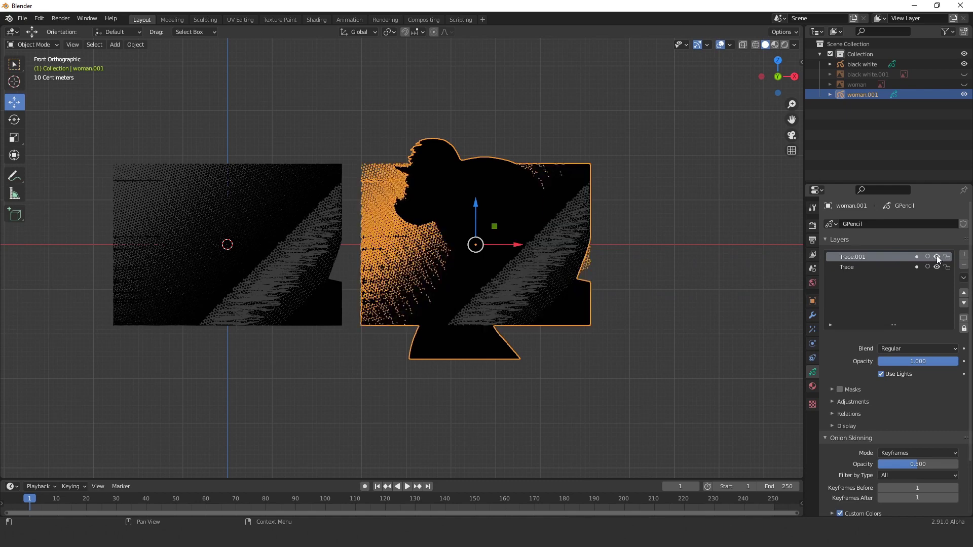
left_click(865, 269)
left_click(936, 267)
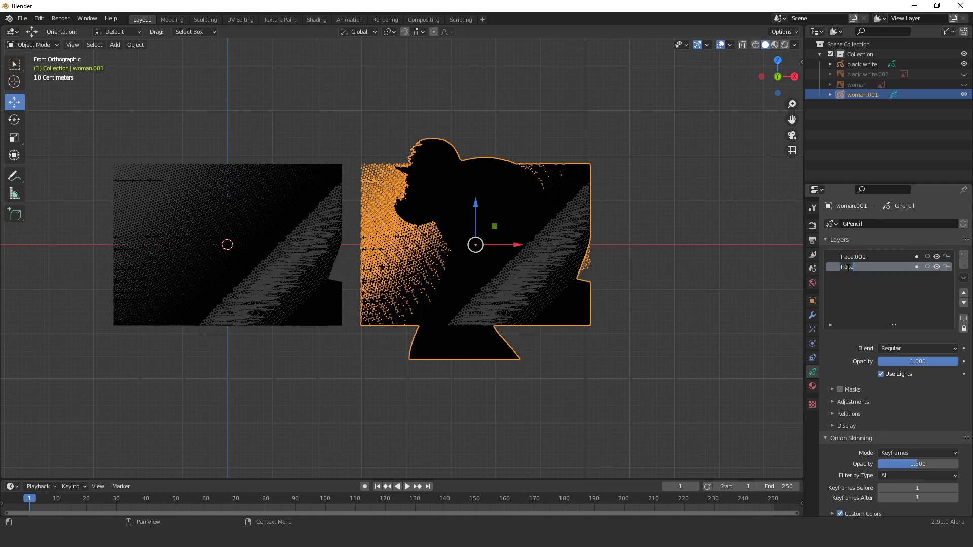
type("woman")
Step: Rename the Trace.001 layer to 'black white' and deselect woman.001
left_click(846, 257)
type("b")
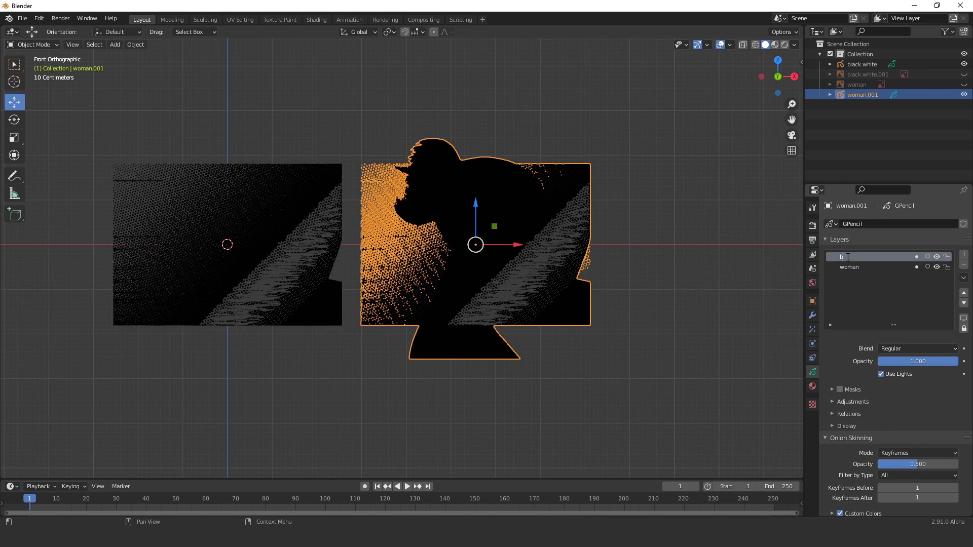
type("lack white")
left_click(682, 178)
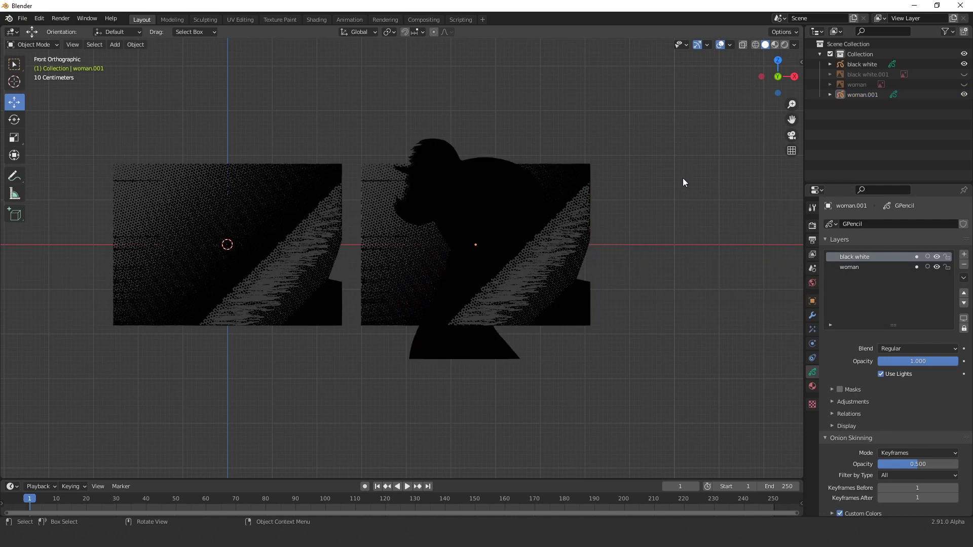
Step: Hide the black white object, keeping woman.001 visible and centred in the view
left_click(872, 95)
left_click(964, 95)
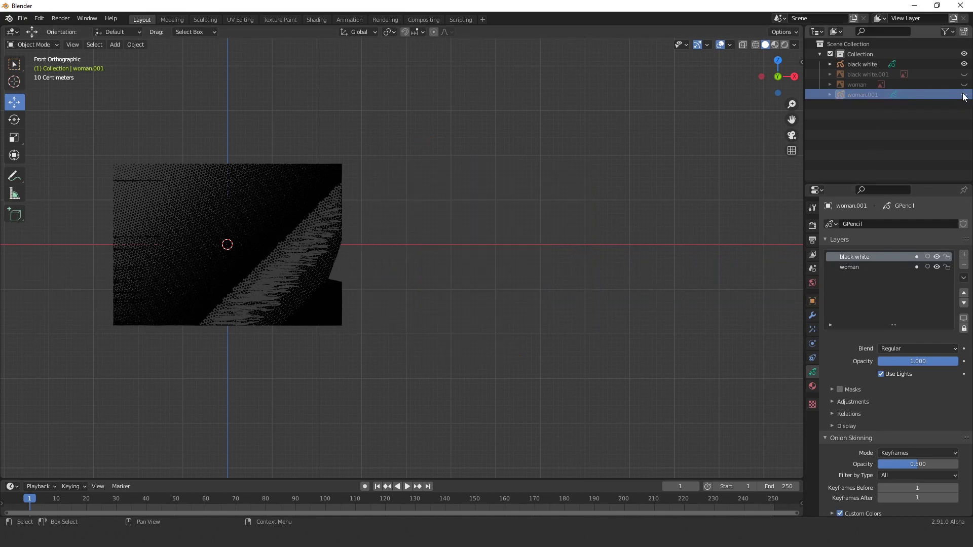
left_click(963, 65)
scroll(582, 288, "up", 2)
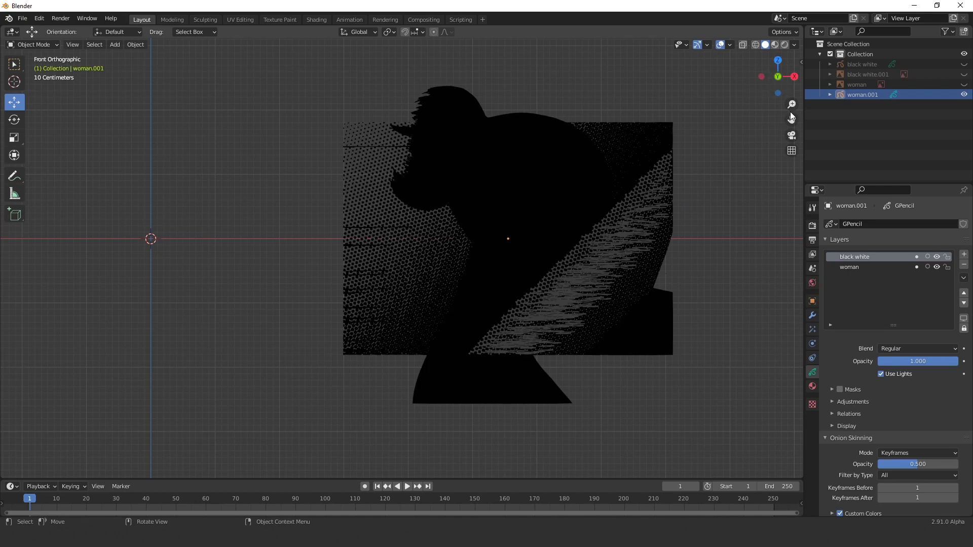
left_click_drag(792, 117, 676, 112)
scroll(391, 193, "up", 1)
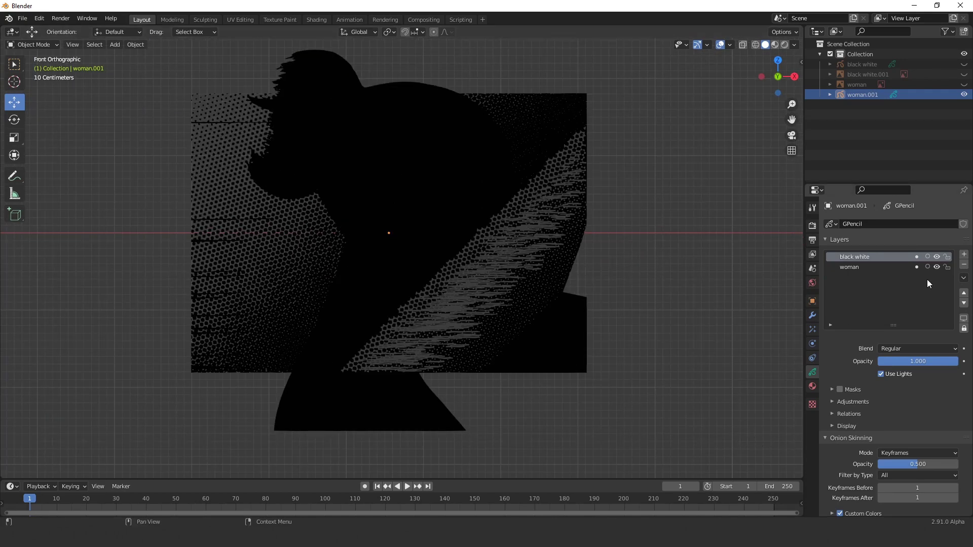
Step: Hide woman.001's woman layer and switch to Edit Mode
left_click(937, 267)
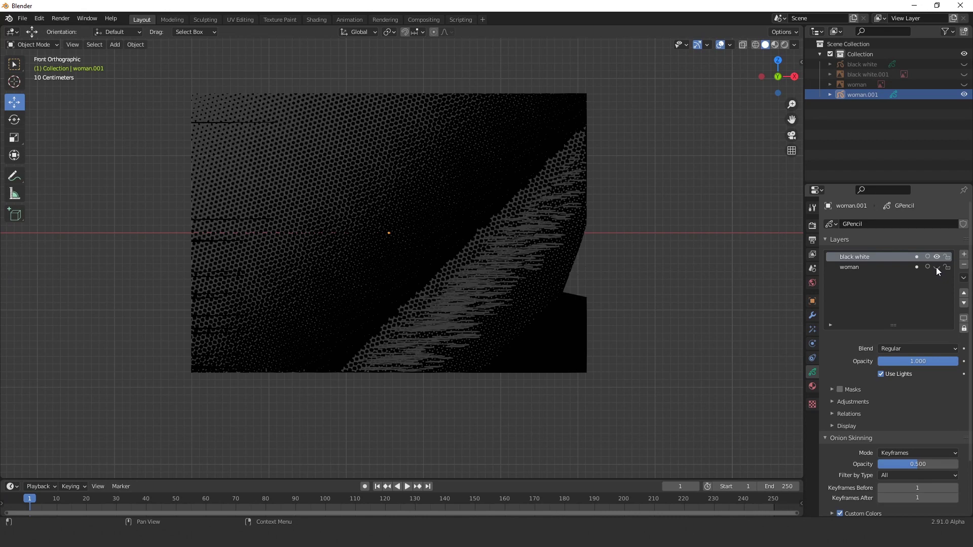
left_click(43, 45)
left_click(34, 68)
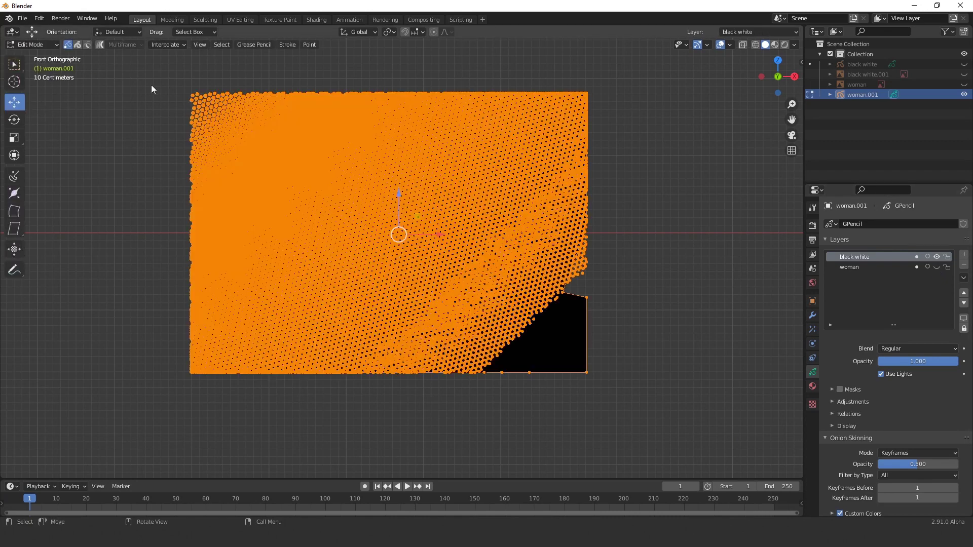
Step: Use Stroke select, reshow the woman layer, and scale the halftone strokes by 1.582
left_click(76, 46)
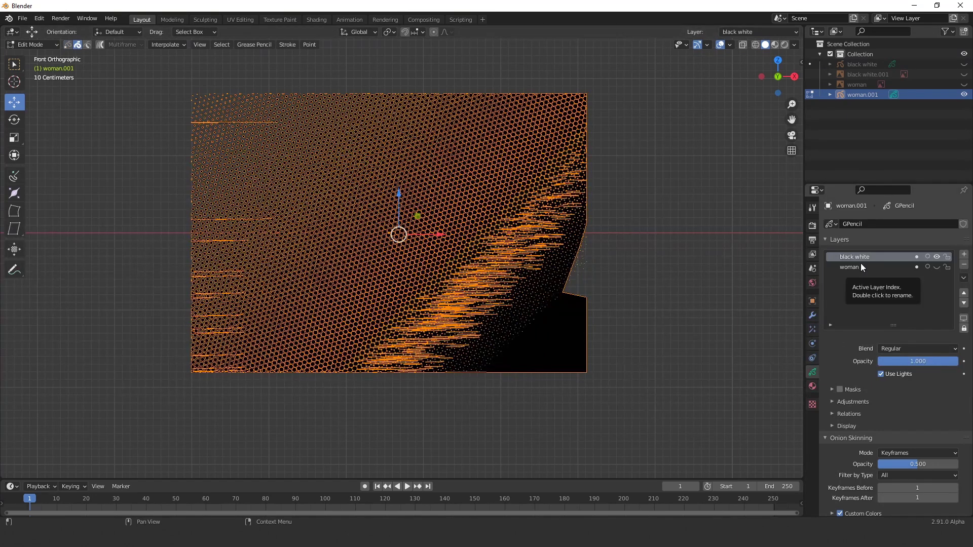
left_click(936, 267)
scroll(306, 267, "down", 1)
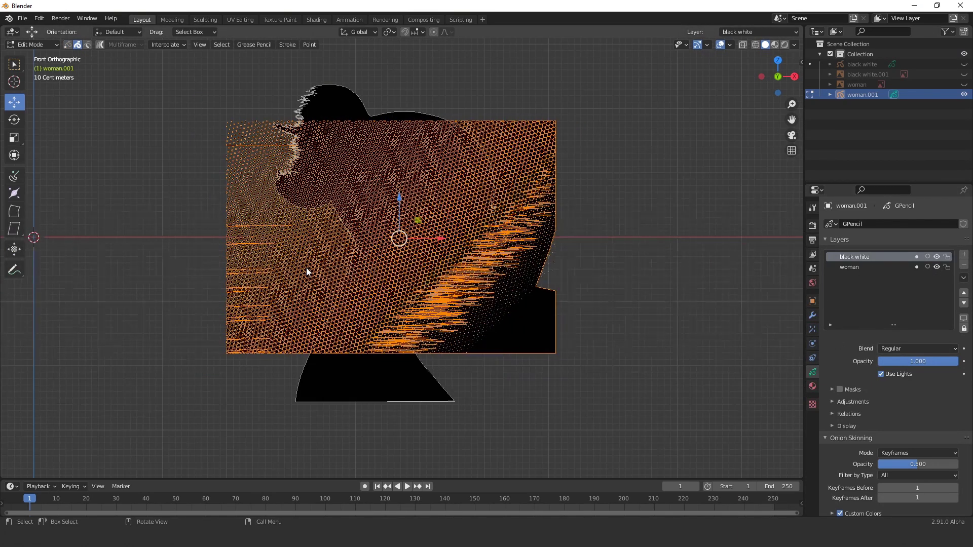
left_click(15, 138)
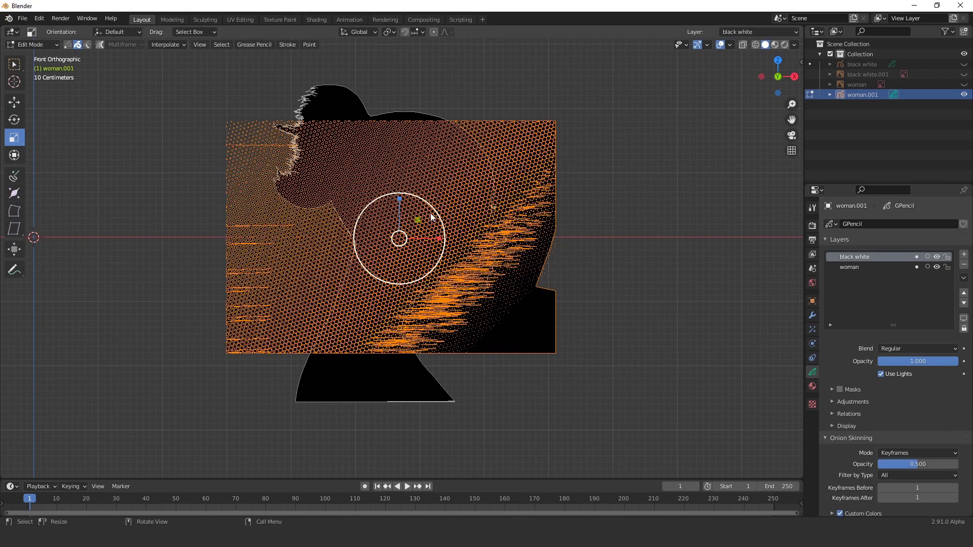
left_click_drag(431, 217, 449, 203)
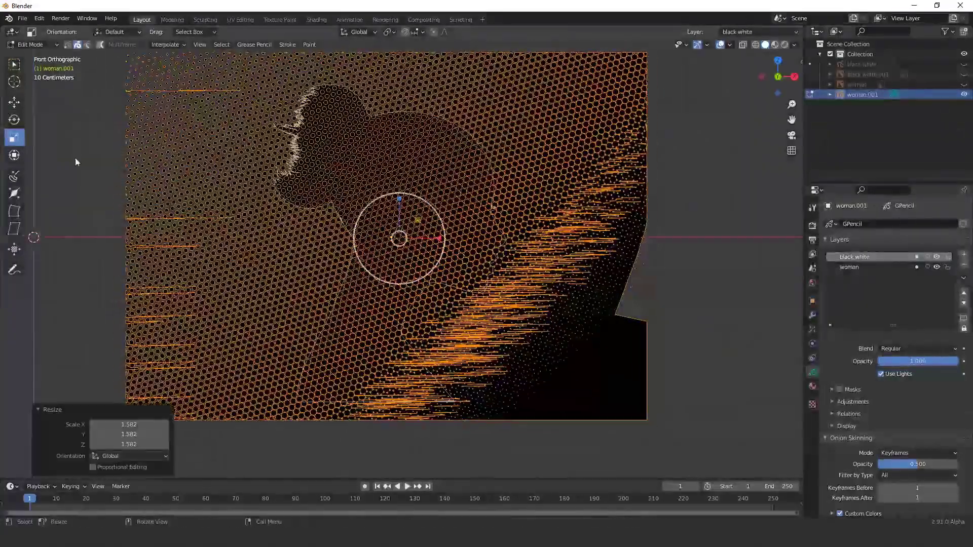
Step: Move the halftone strokes 1.9374 m along X, nudge them along Z, then deselect
left_click(15, 102)
left_click_drag(441, 237, 565, 242)
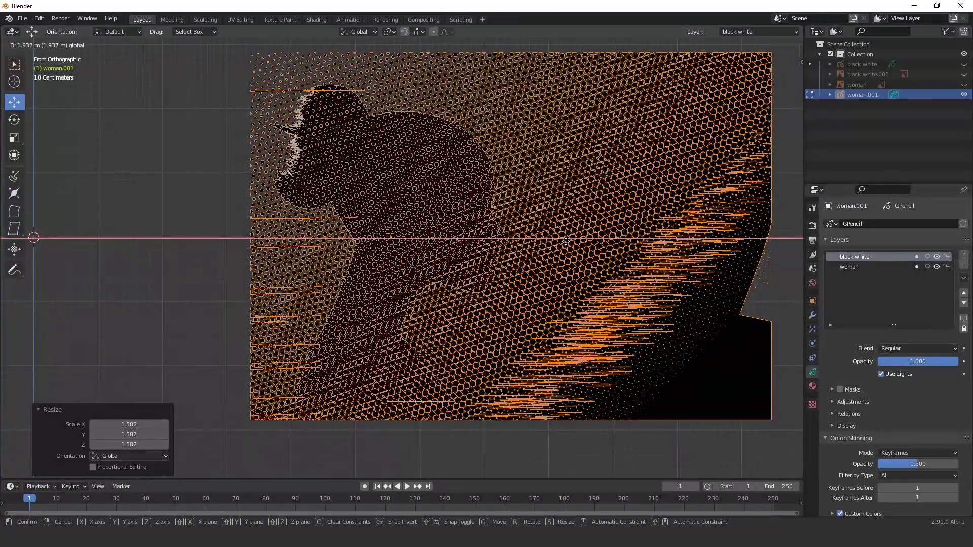
left_click(566, 243)
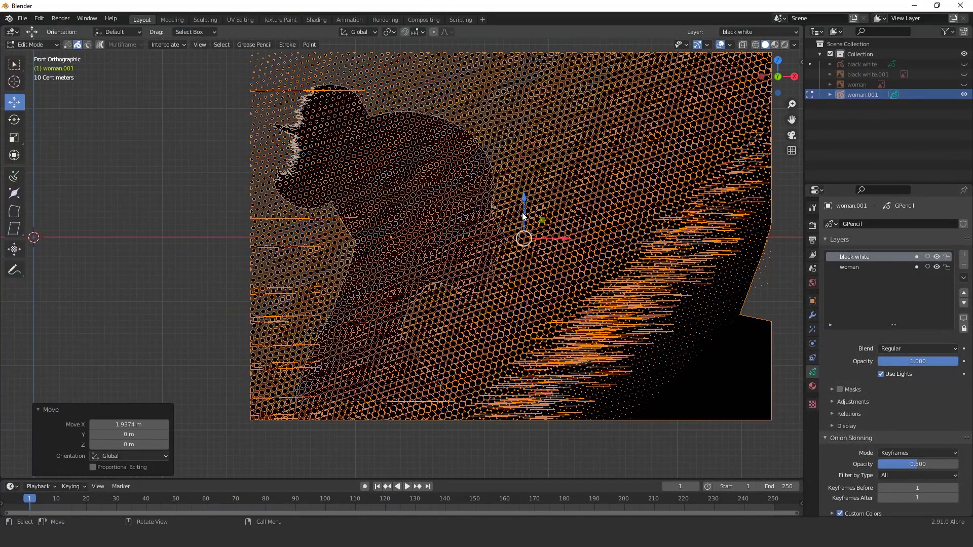
key("g")
key("z")
left_click(524, 216)
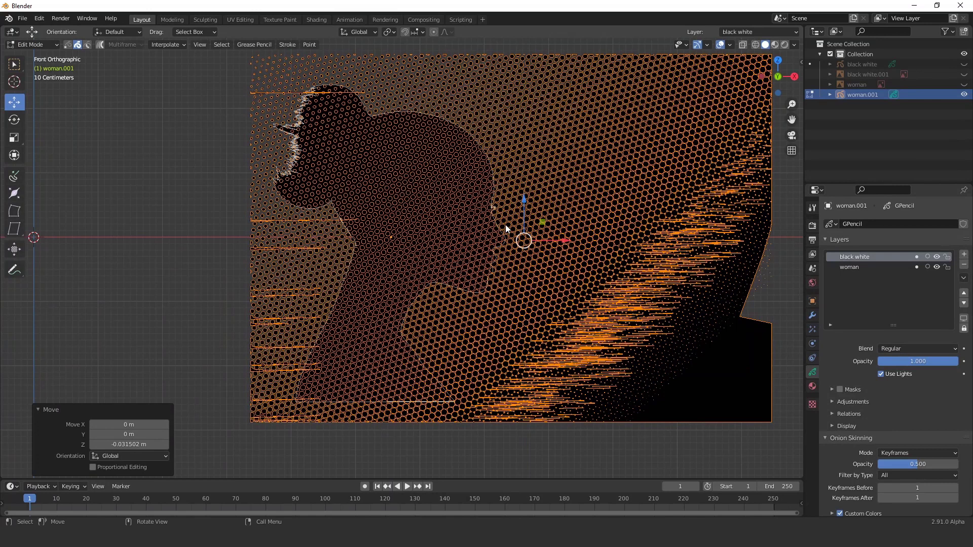
left_click(102, 304)
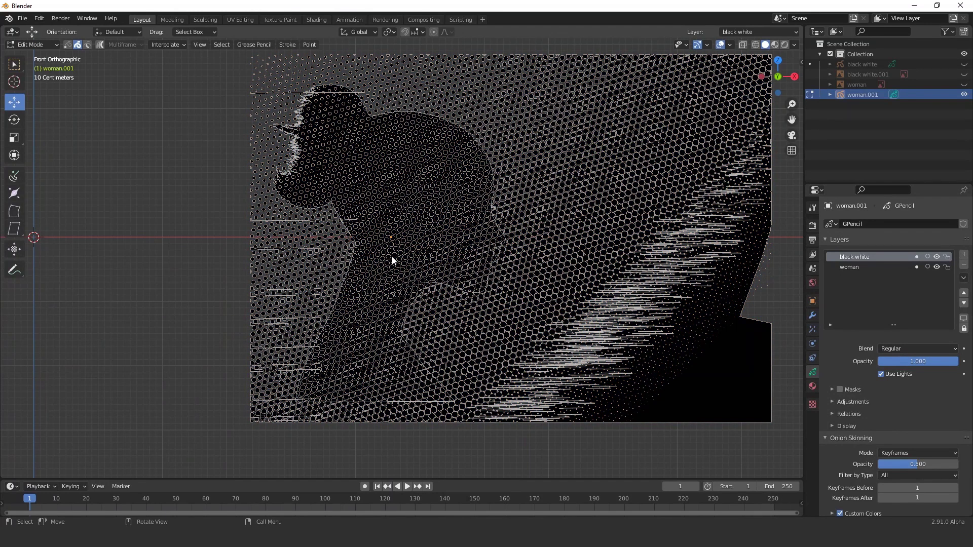
Step: Turn on masking for the black white layer, using the woman layer as mask
left_click(864, 269)
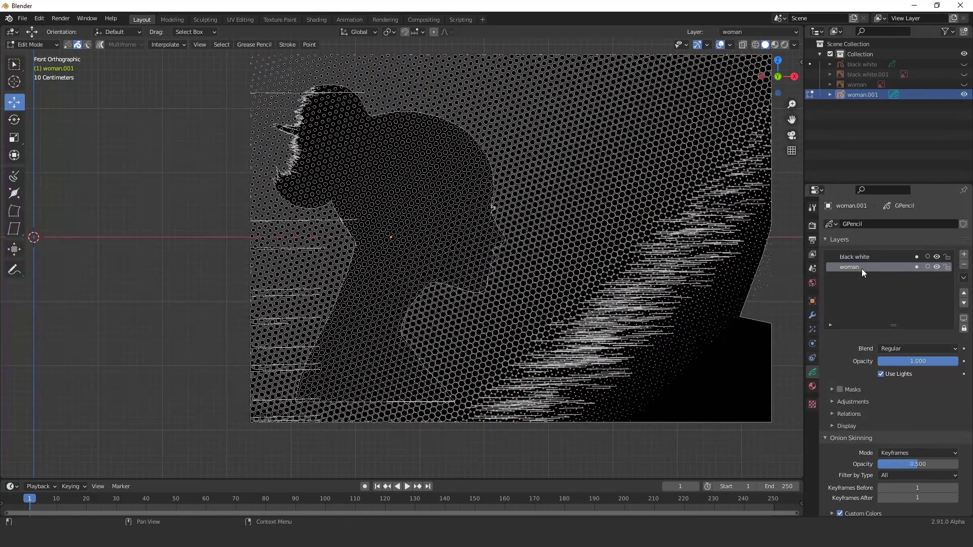
left_click(864, 258)
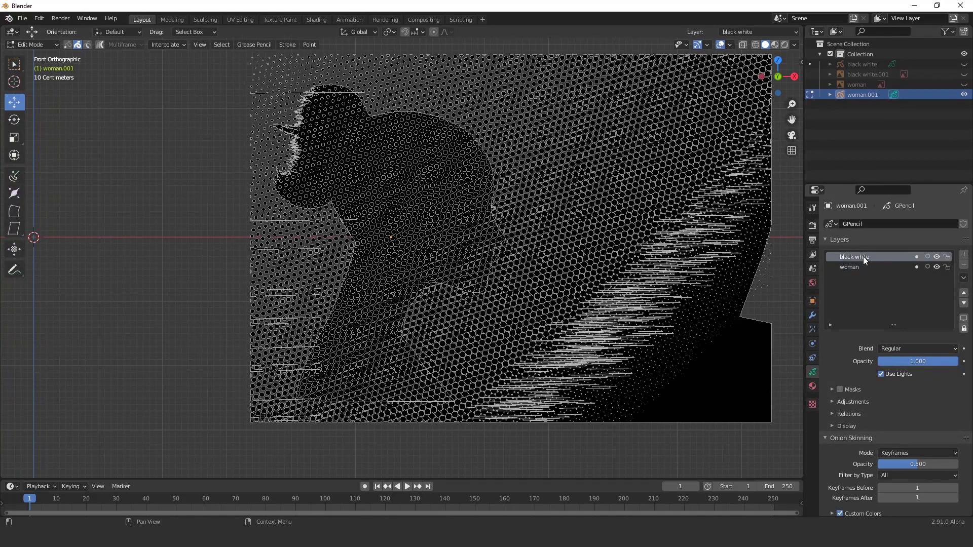
left_click(917, 257)
left_click(832, 389)
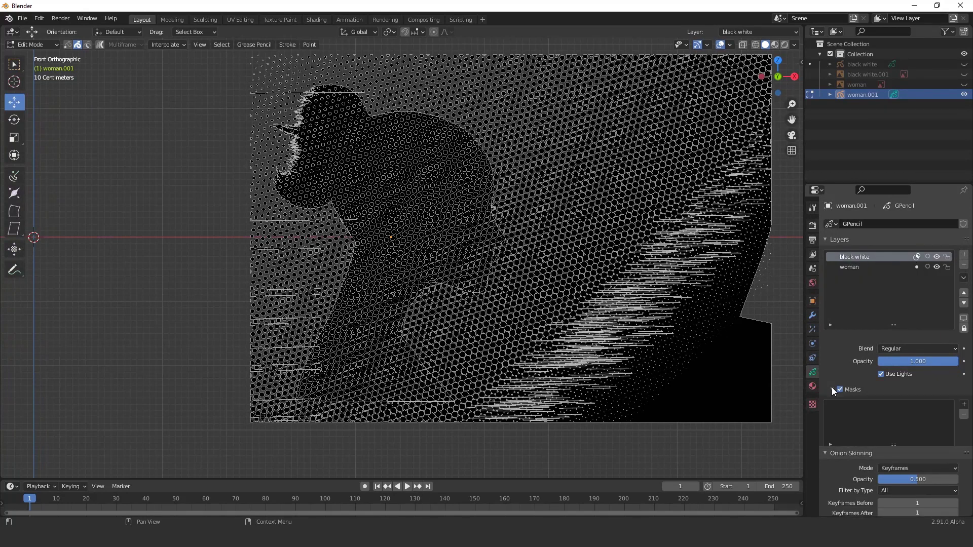
left_click(963, 405)
left_click(938, 413)
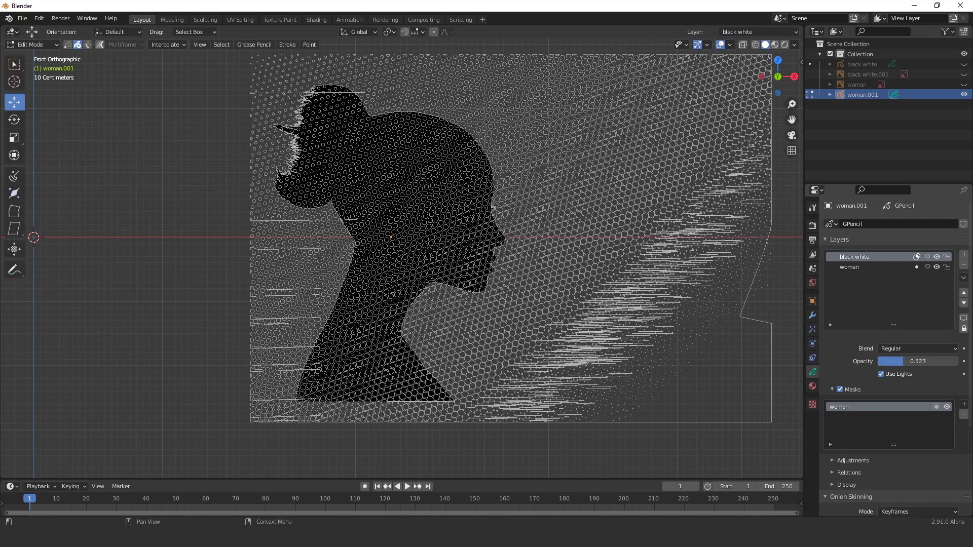
Step: Set the woman layer's opacity to 0.000 and return to Object Mode
left_click(859, 267)
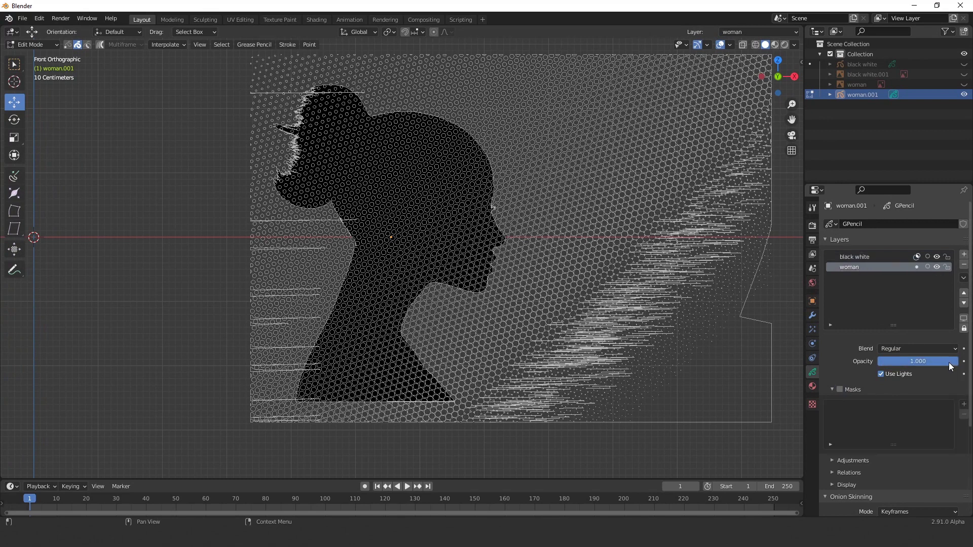
left_click_drag(951, 361, 878, 361)
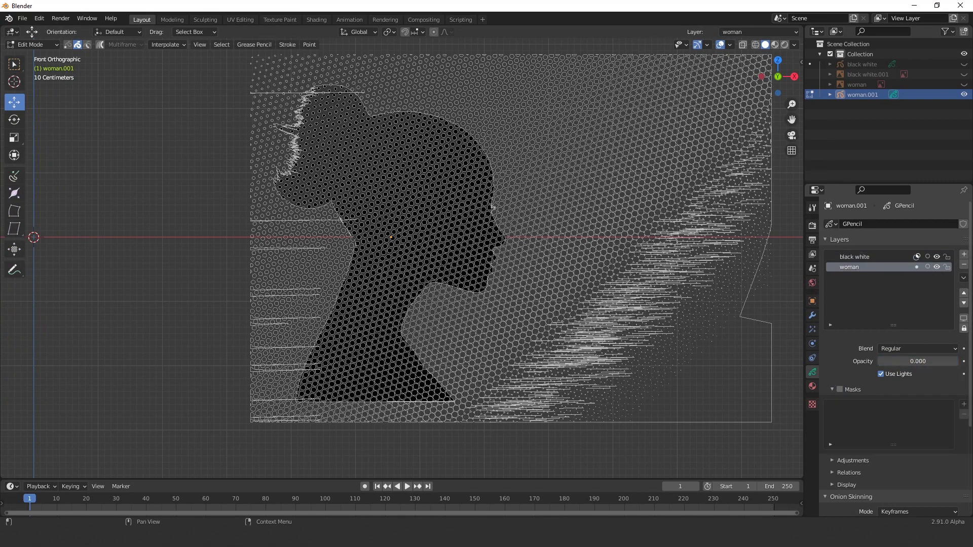
left_click(610, 446)
left_click(618, 457)
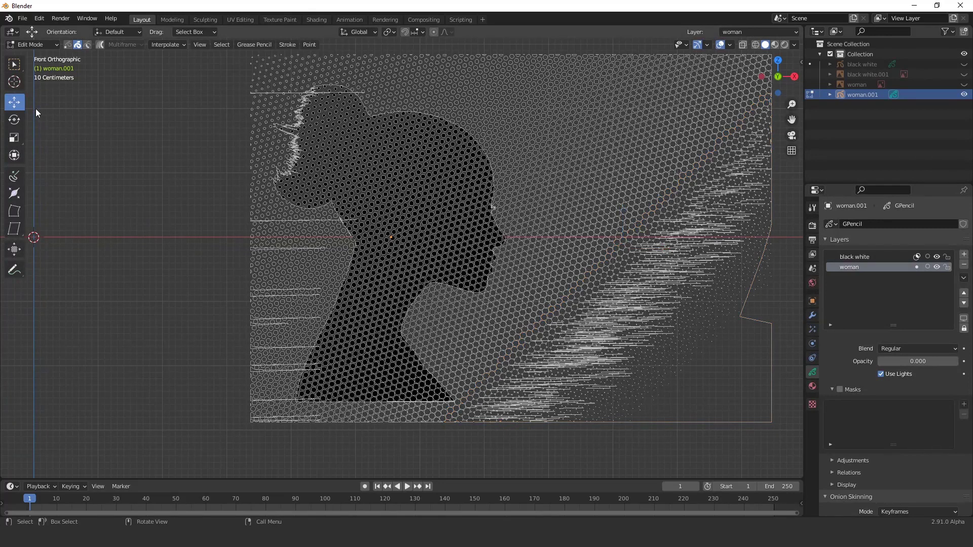
left_click(43, 46)
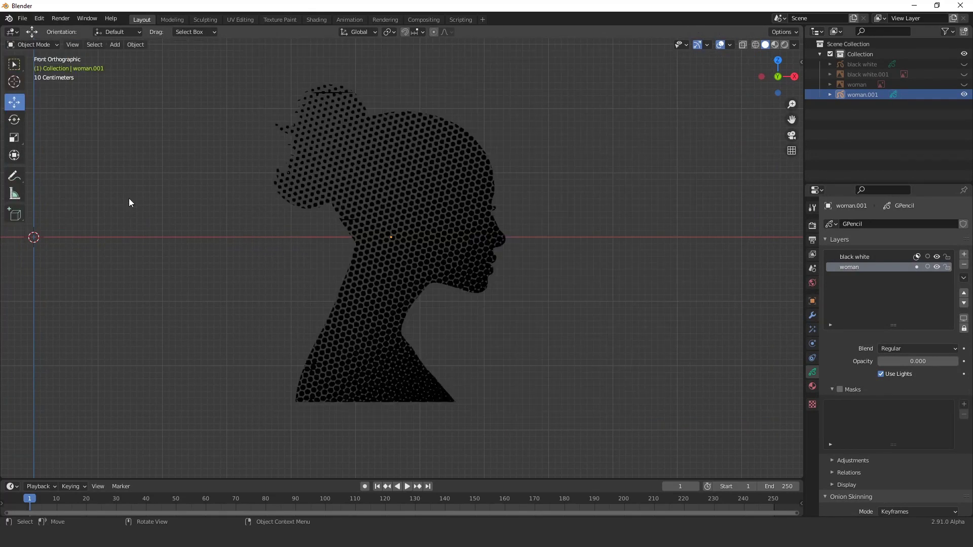
Step: Remove the Holdout.001 material slot and disable Fill on Stroke.001
left_click(880, 257)
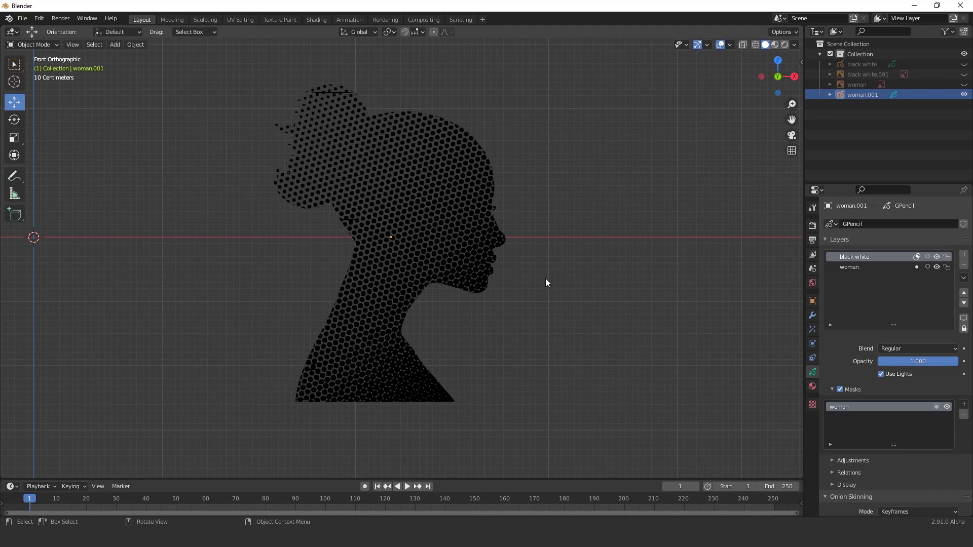
left_click(812, 387)
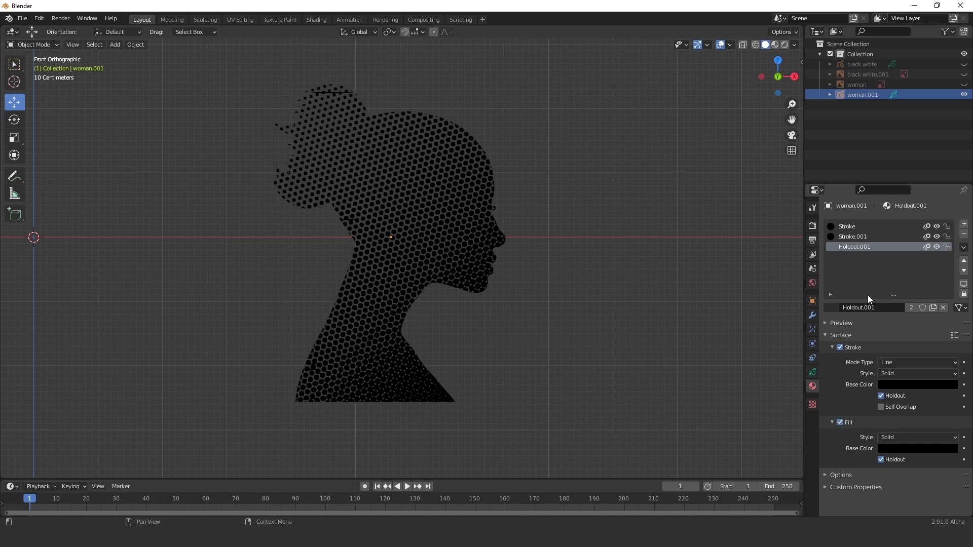
left_click(963, 234)
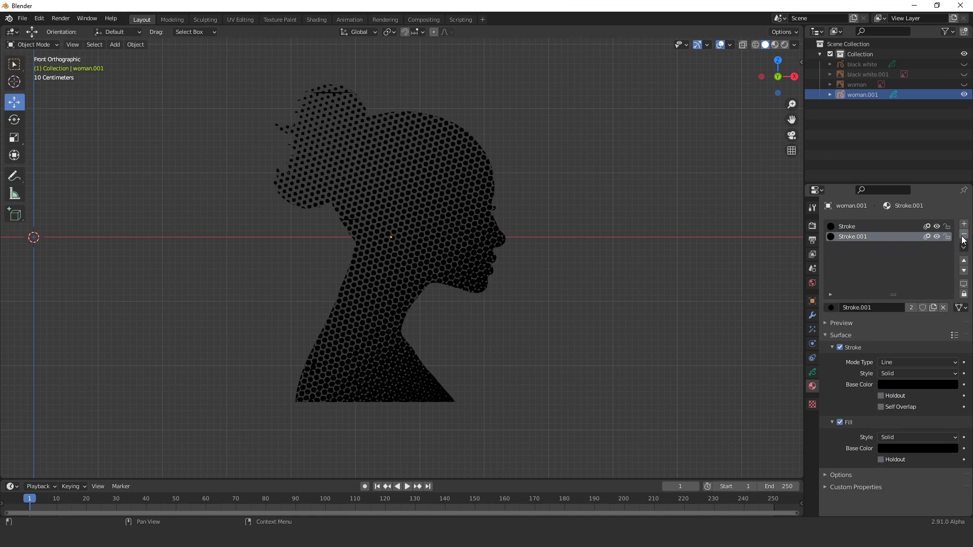
left_click(840, 422)
Step: Zoom over the hollow rings, select all, and return to the Object Data layer settings
scroll(320, 322, "up", 2)
scroll(320, 323, "up", 3)
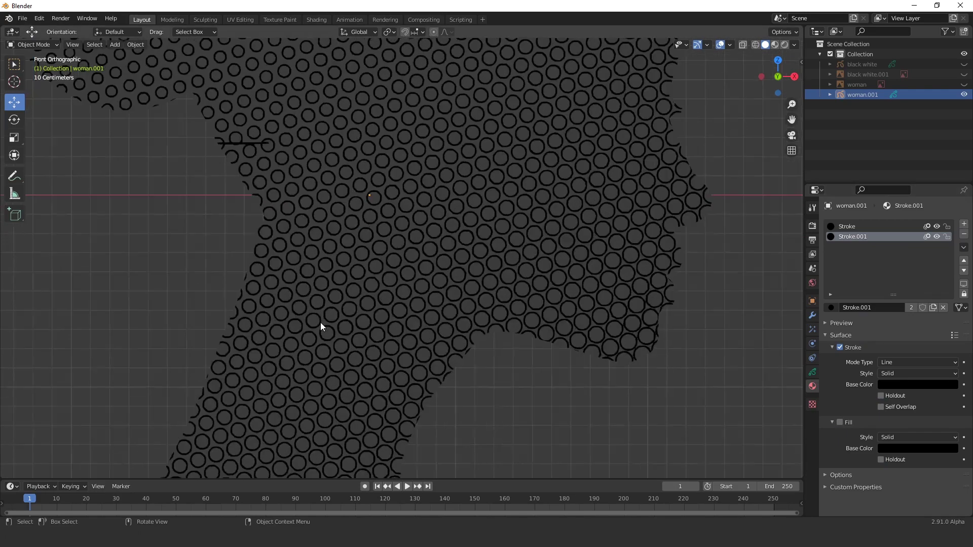
scroll(320, 322, "down", 2)
scroll(321, 323, "down", 1)
scroll(321, 325, "down", 1)
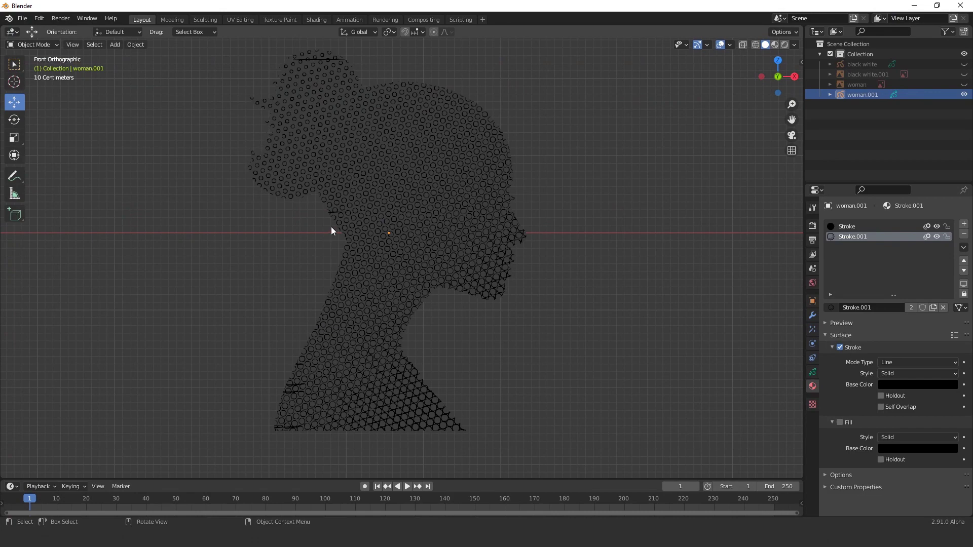
scroll(330, 225, "up", 3)
scroll(331, 224, "up", 2)
key("a")
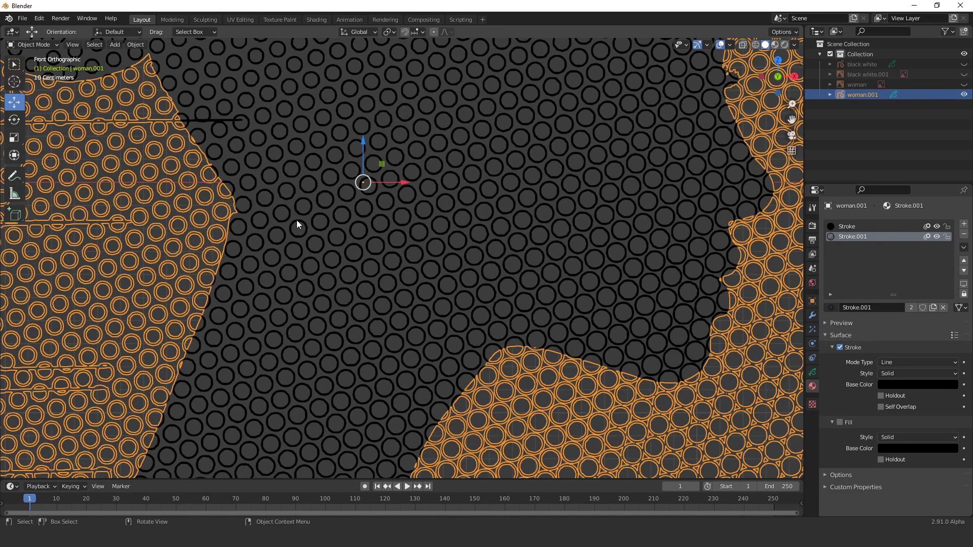
scroll(297, 225, "down", 3)
scroll(482, 278, "down", 2)
scroll(476, 287, "down", 1)
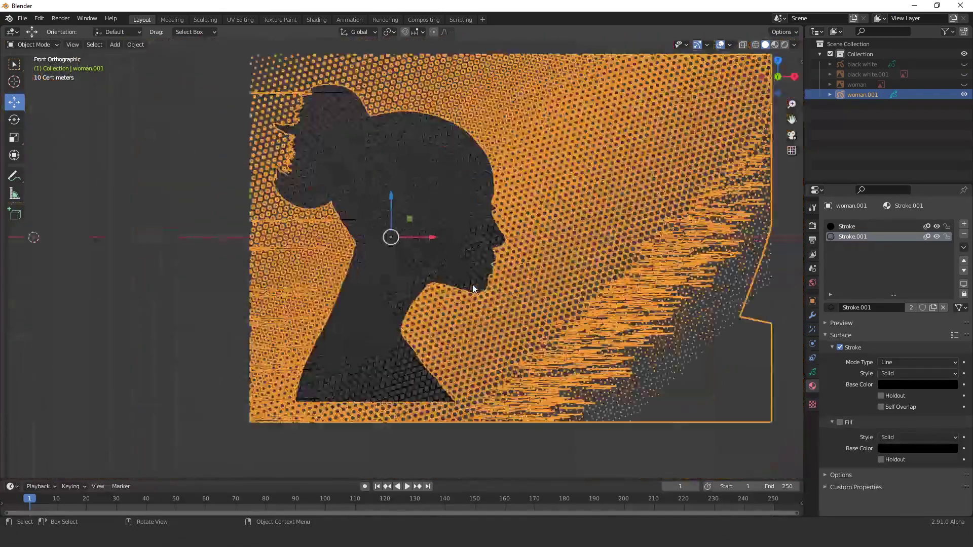
left_click(813, 373)
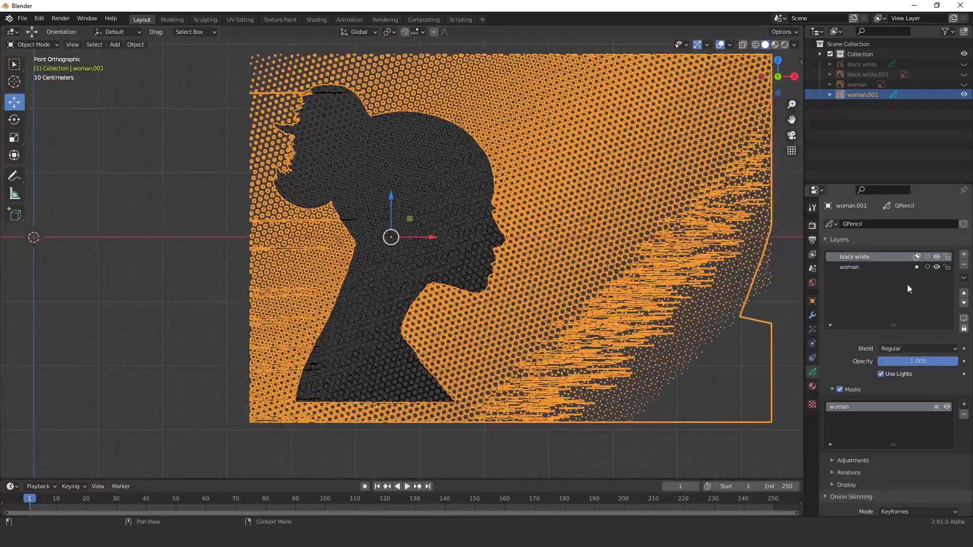
Step: In Edit Mode, select all halftone strokes with the woman layer temporarily hidden
left_click(936, 266)
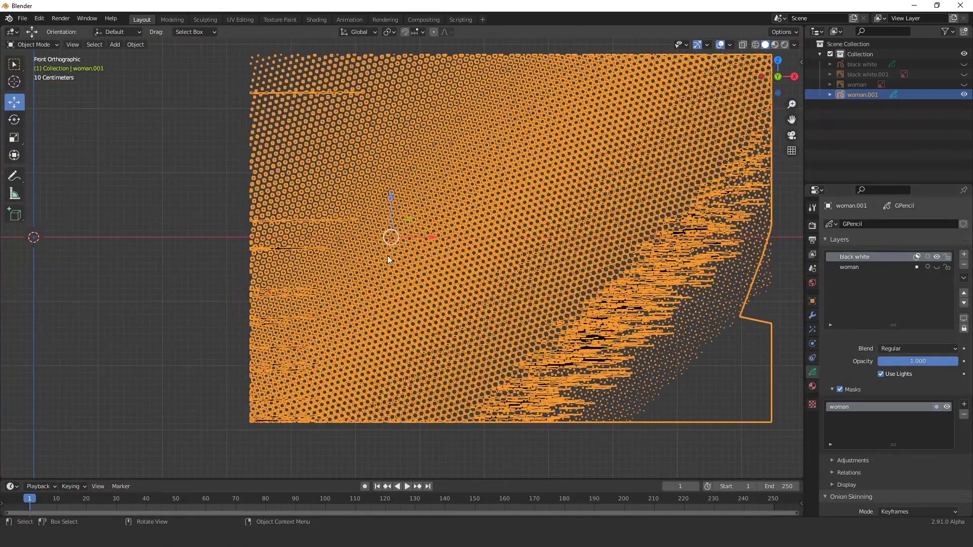
left_click(50, 44)
left_click(56, 68)
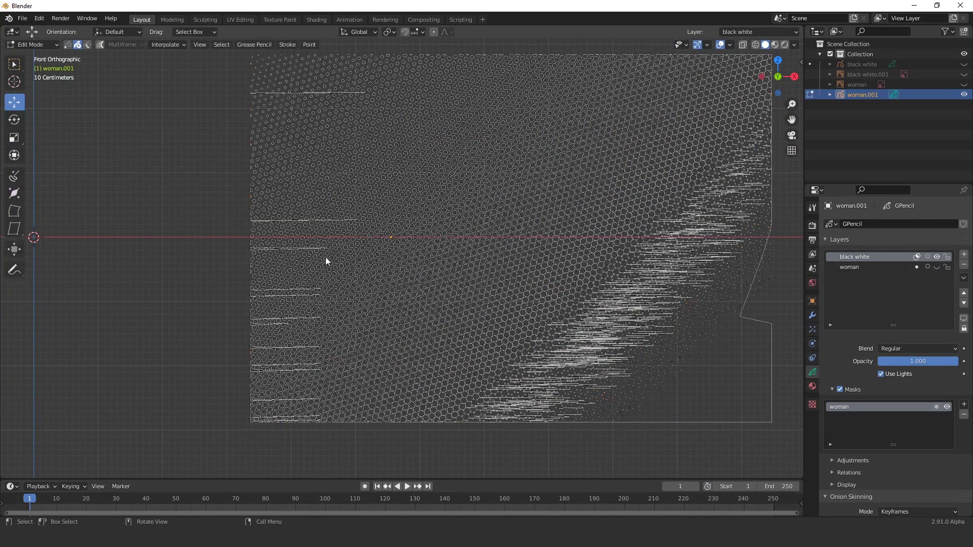
key("a")
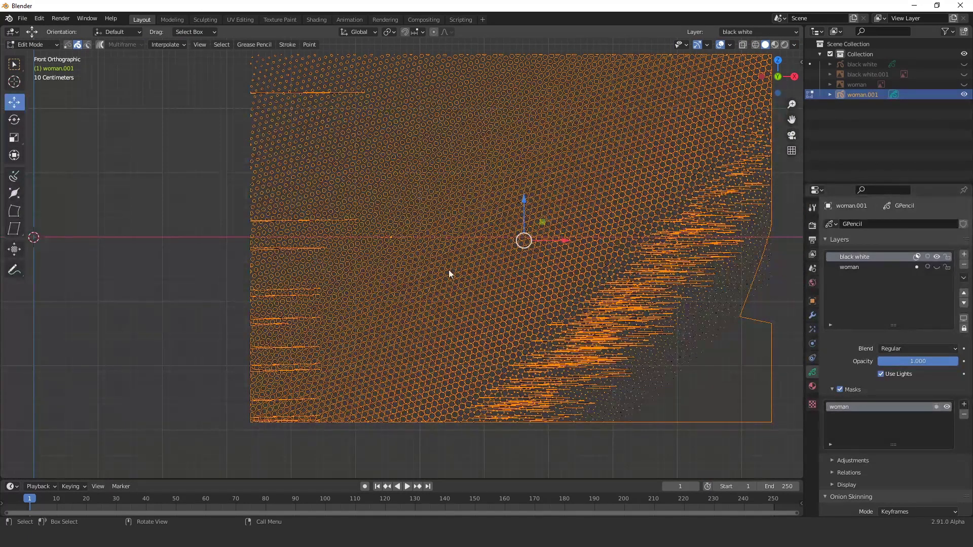
left_click(936, 267)
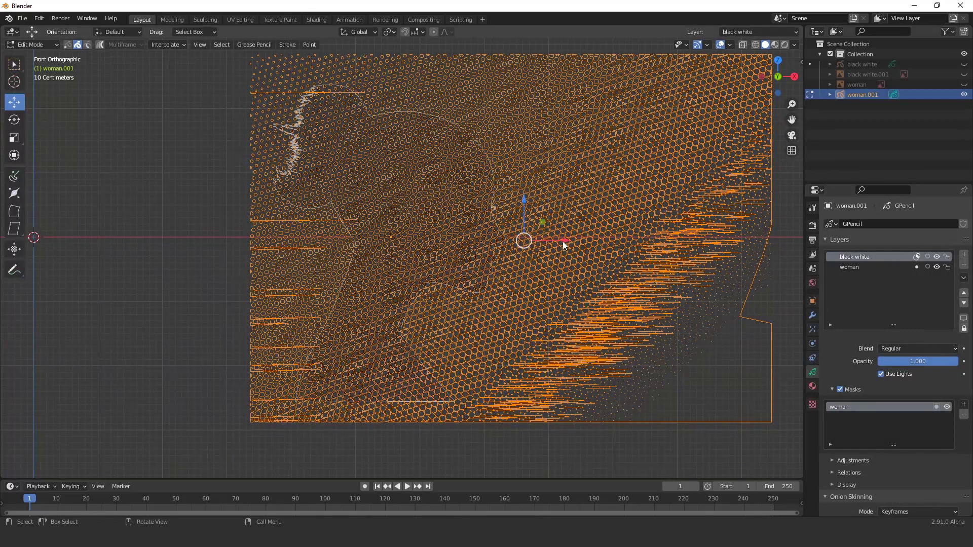
Step: Move the strokes about 0.118 m right and 0.063 m down, then return to Object Mode
left_click_drag(562, 244, 572, 238)
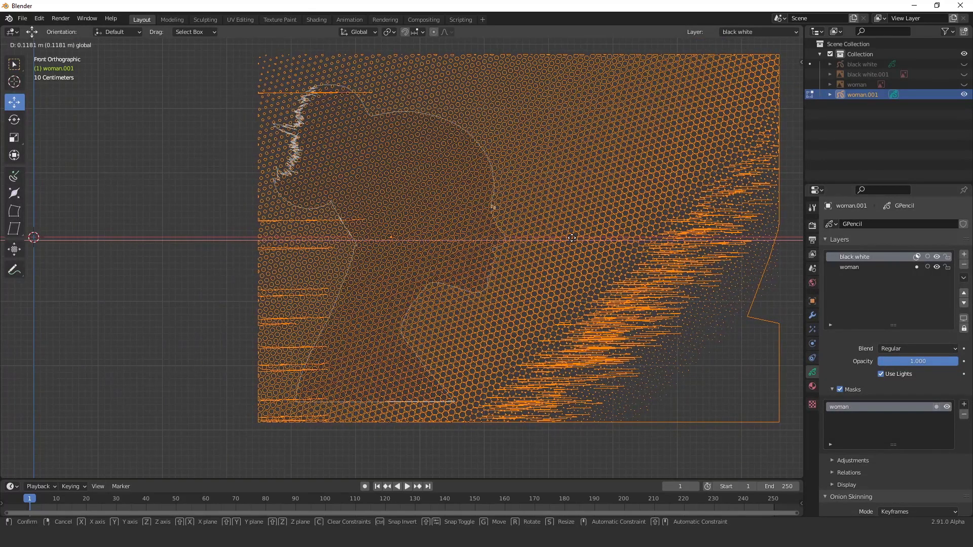
left_click_drag(571, 238, 572, 238)
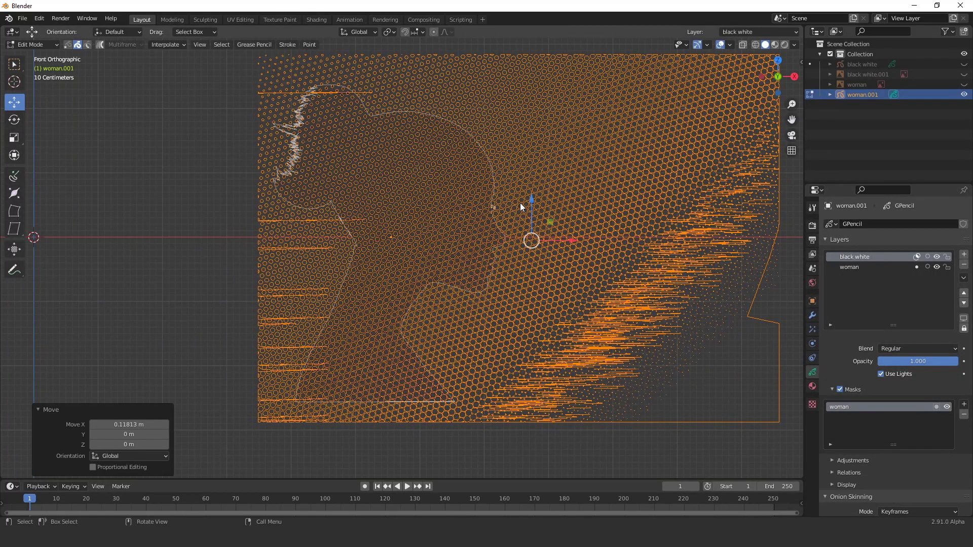
left_click_drag(533, 207, 533, 208)
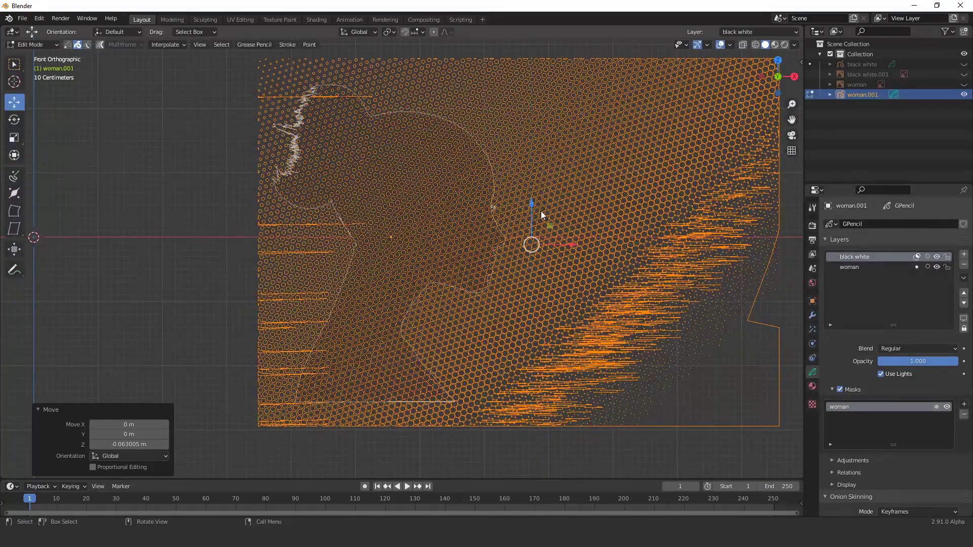
left_click(57, 45)
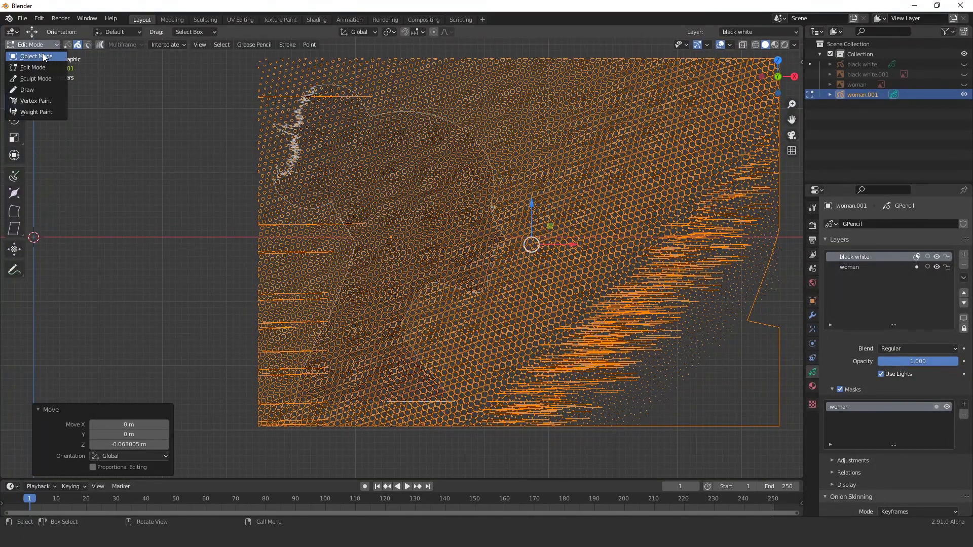
left_click(148, 153)
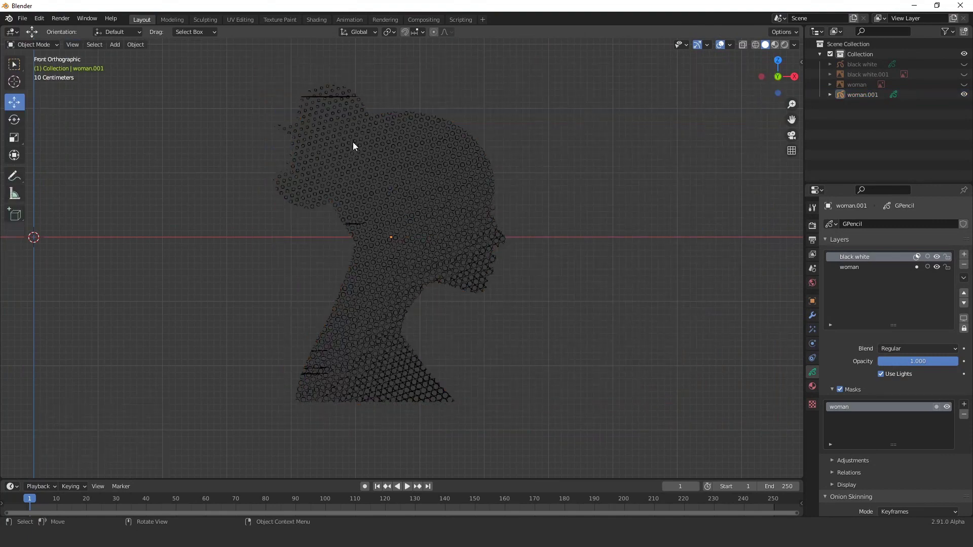
Step: Hide the woman layer, select woman.001 and enter Edit Mode on its strokes
scroll(355, 148, "up", 2)
scroll(357, 150, "up", 2)
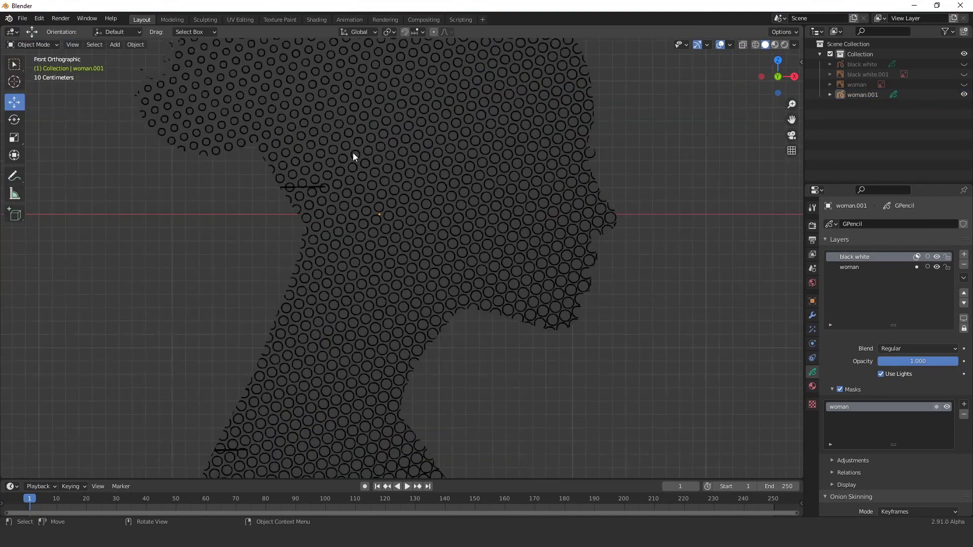
left_click(937, 267)
scroll(245, 221, "up", 3)
left_click(245, 221)
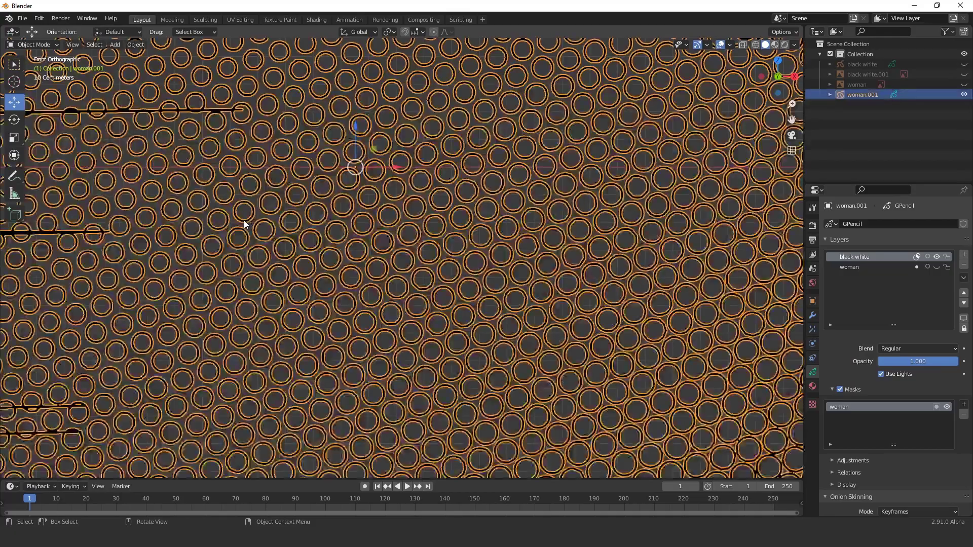
mouse_move(791, 120)
left_mouse_down()
mouse_move(811, 126)
mouse_move(962, 270)
left_mouse_up()
left_click(32, 44)
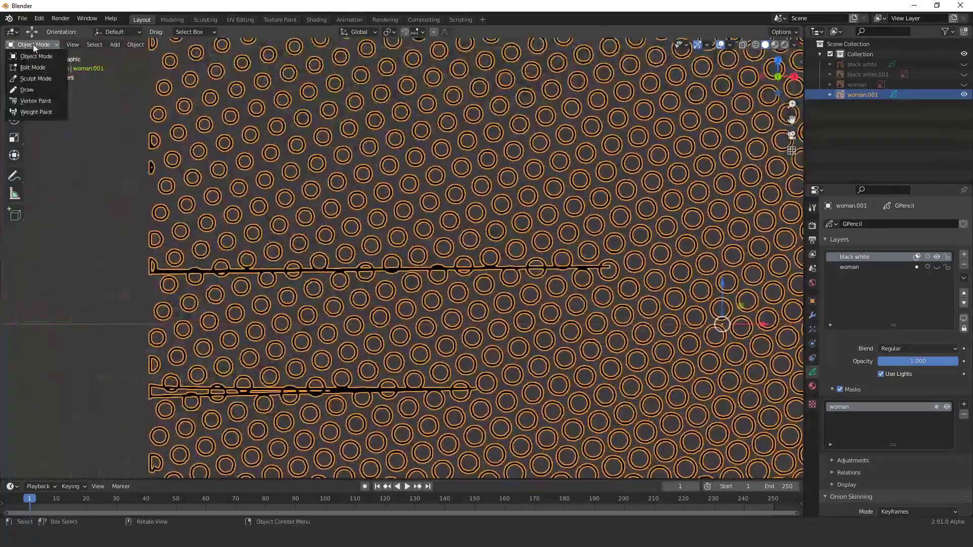
left_click(33, 68)
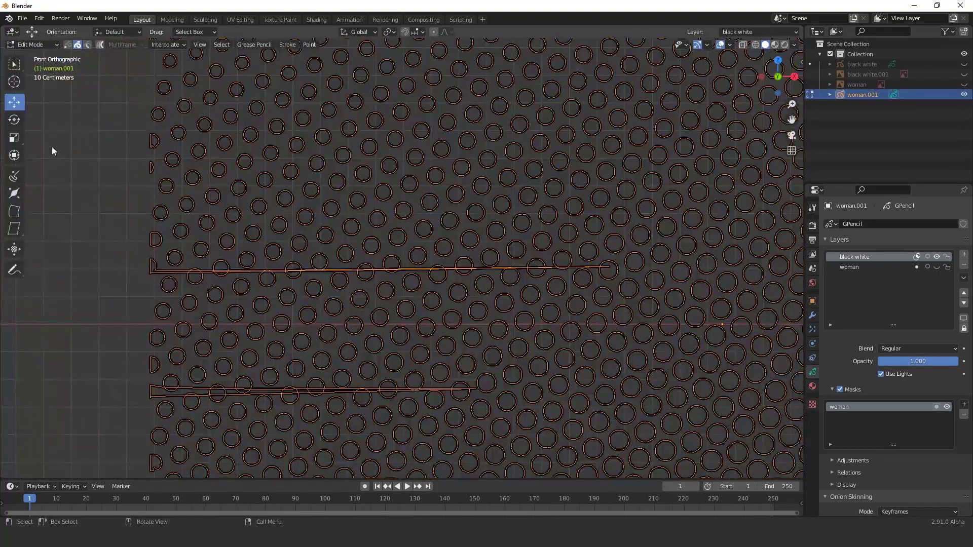
Step: Delete the first long horizontal stray stroke and the lower one beneath it
left_click(608, 270)
key("x")
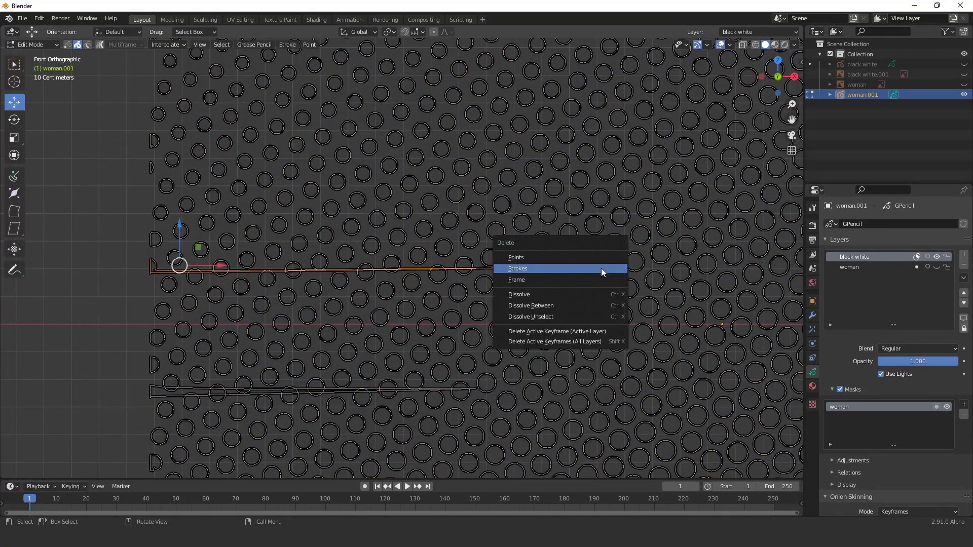
left_click(601, 268)
left_click(156, 396)
key("x")
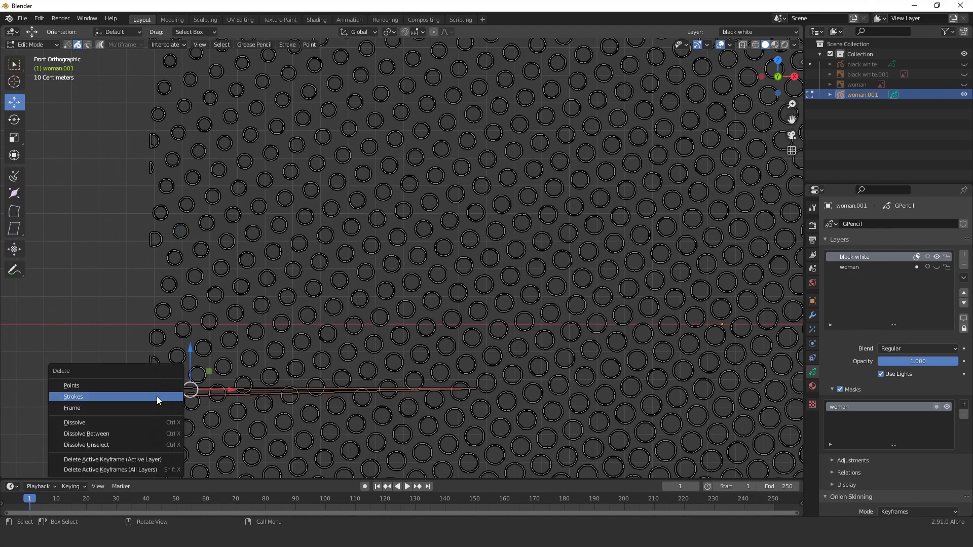
left_click(157, 396)
scroll(282, 285, "down", 4)
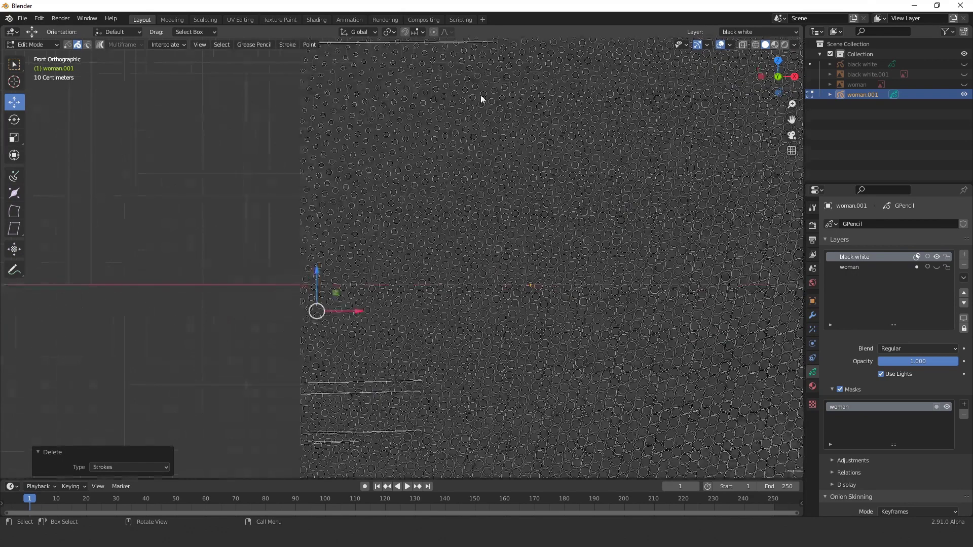
left_click_drag(792, 120, 790, 31)
scroll(468, 217, "up", 3)
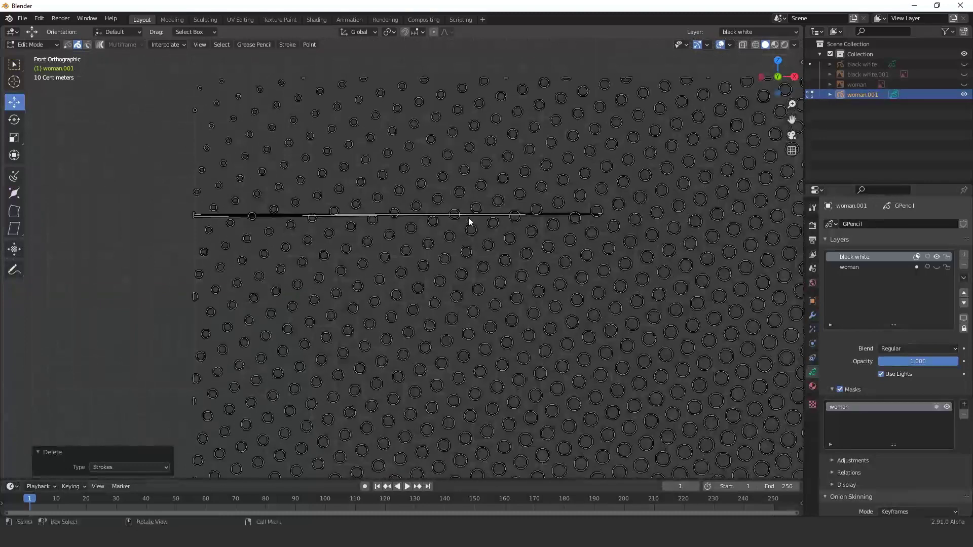
Step: Delete another long horizontal stray stroke crossing the halftone pattern
left_click(434, 219)
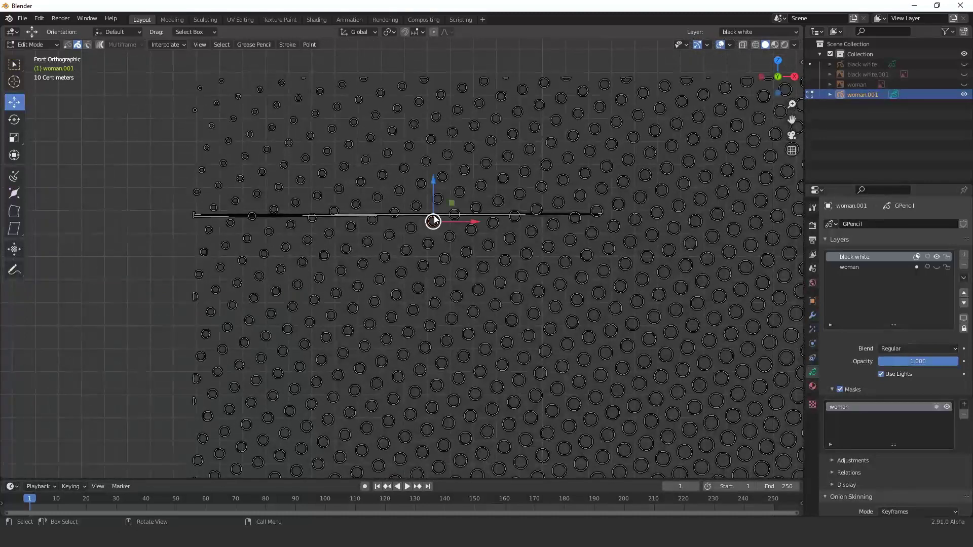
left_click(290, 214)
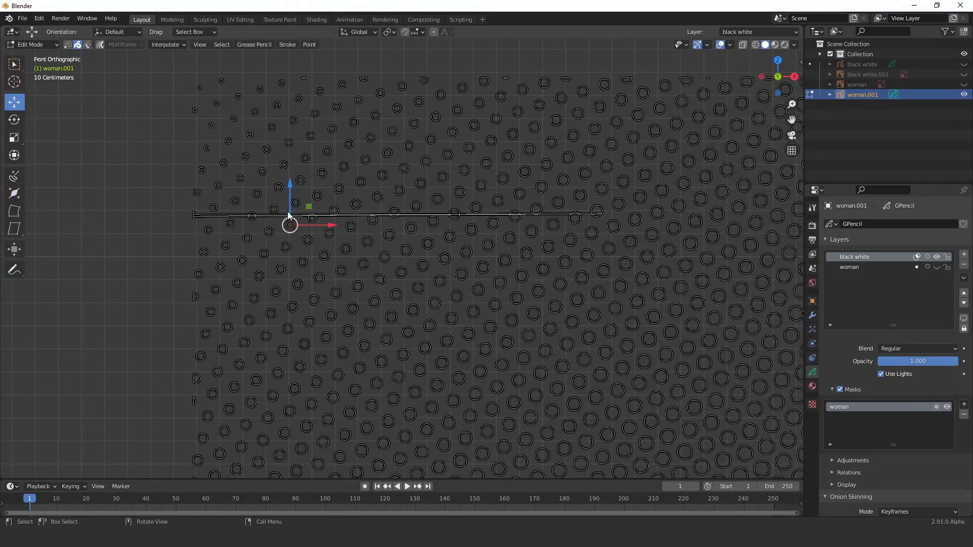
left_click(199, 215)
key("x")
left_click(196, 215)
scroll(430, 239, "down", 2)
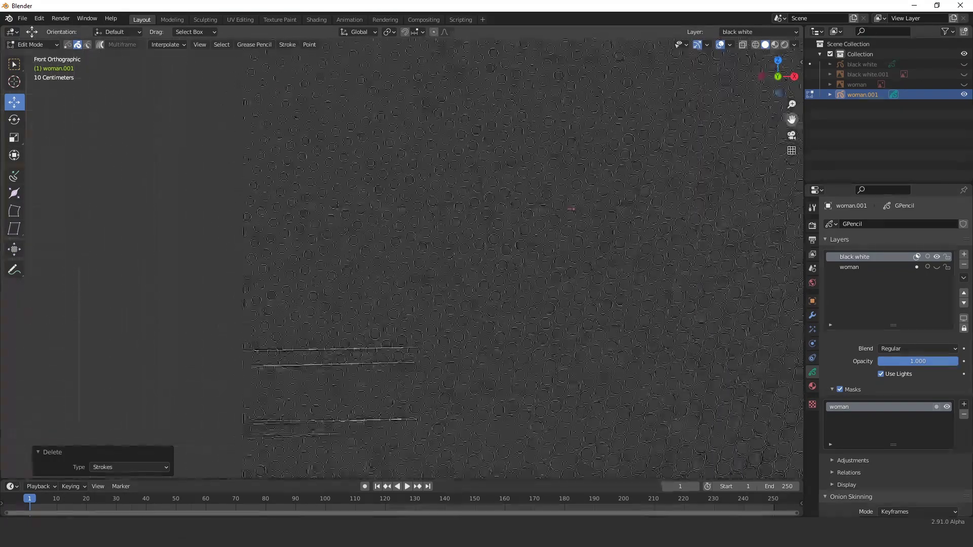
scroll(299, 393, "up", 4)
scroll(291, 406, "up", 1)
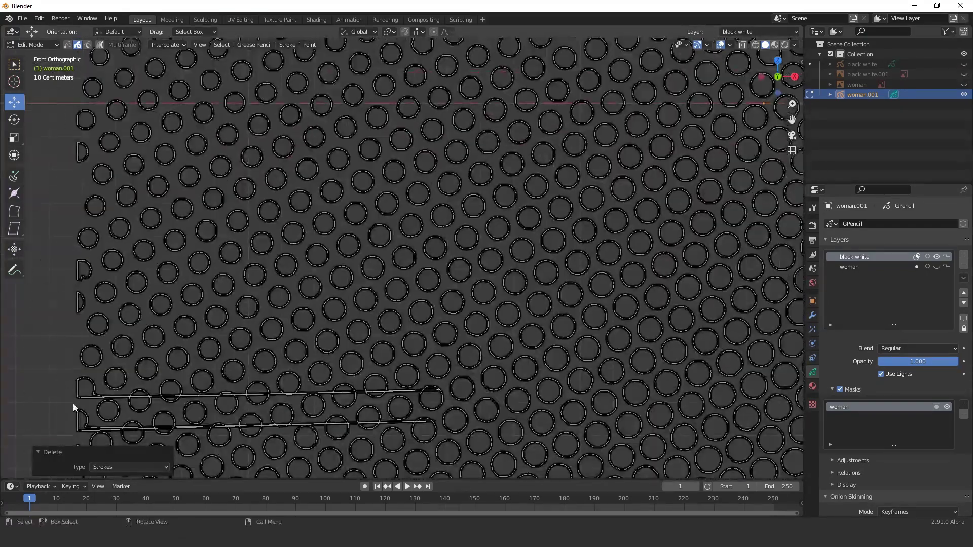
Step: Delete the upper and lower stray horizontal strokes on the left side
left_click(84, 395)
key("x")
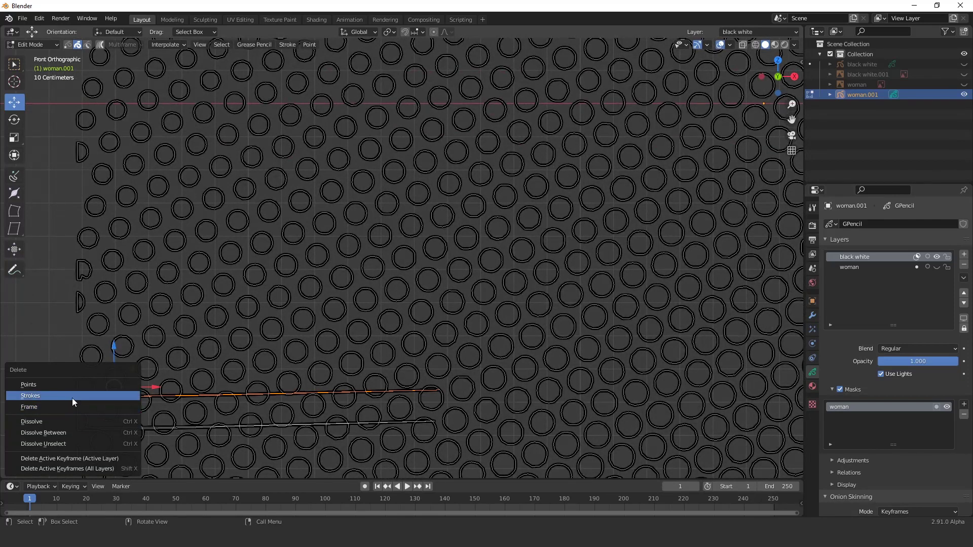
left_click(72, 397)
left_click(81, 422)
key("x")
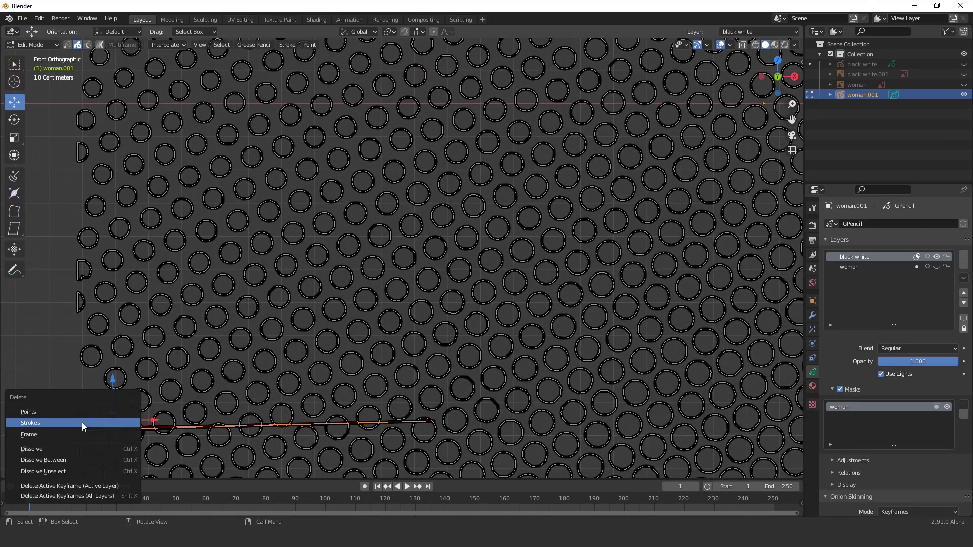
left_click(81, 423)
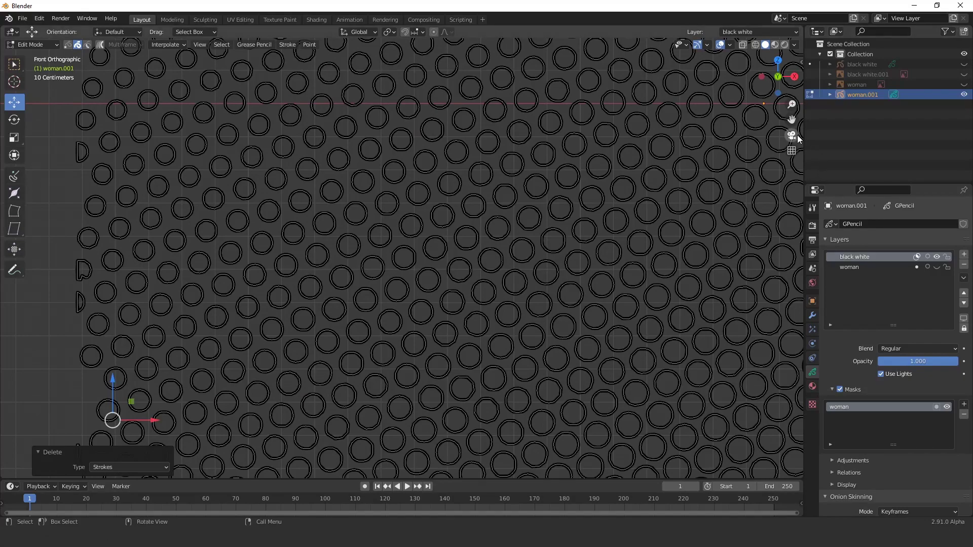
Step: Delete the next three stray horizontal strokes further down the pattern
left_click_drag(791, 120, 792, 91)
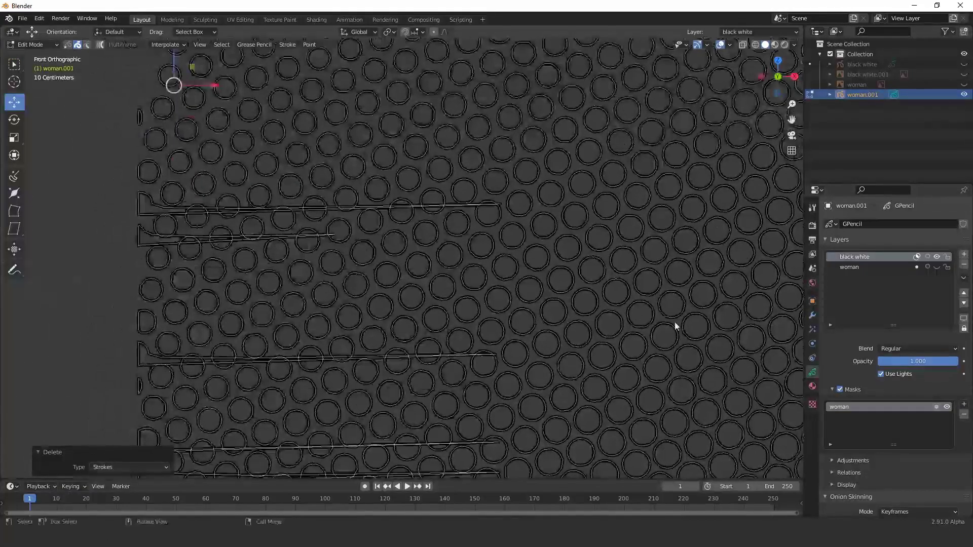
left_click(139, 213)
key("x")
left_click(139, 213)
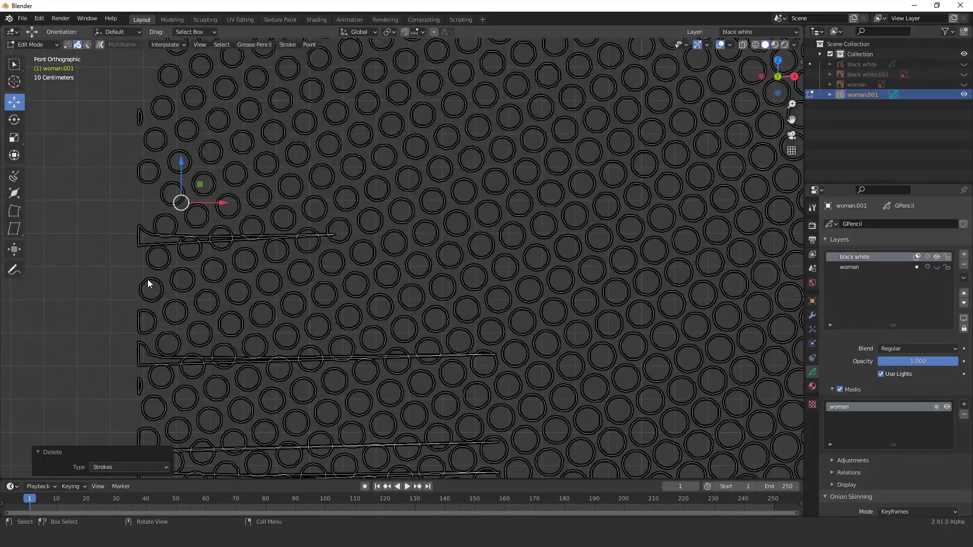
left_click(140, 245)
key("x")
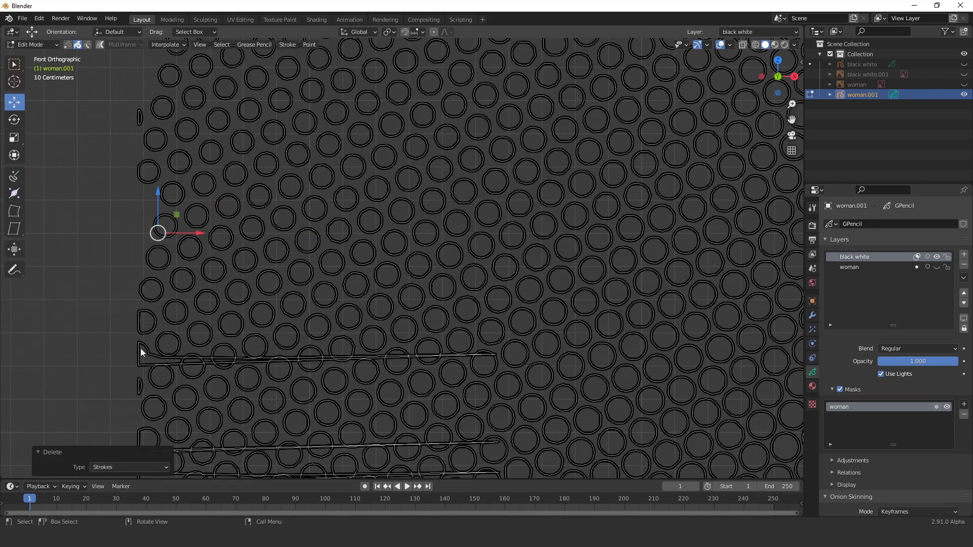
left_click(141, 348)
key("x")
left_click(140, 342)
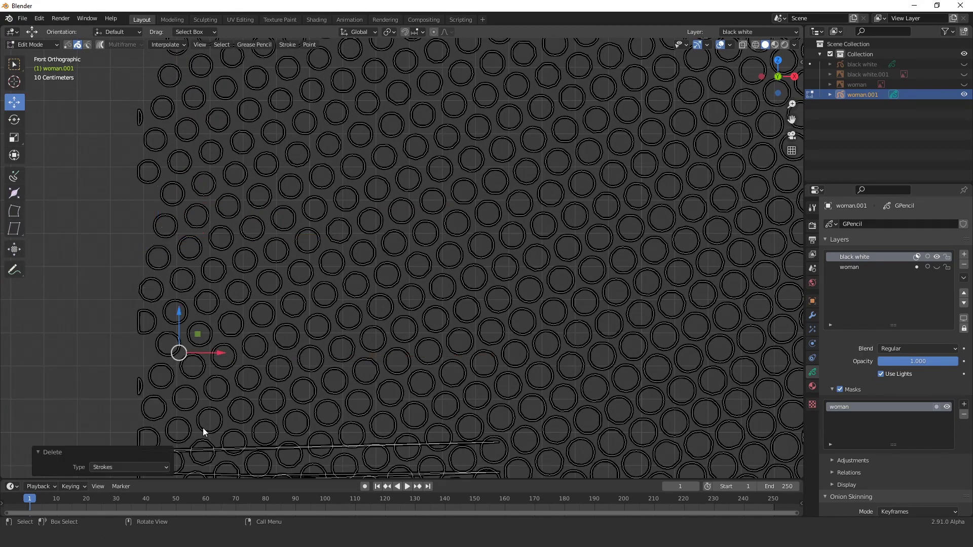
Step: Delete the top stray stroke and another one lower in the pattern
left_click_drag(792, 120, 792, 151)
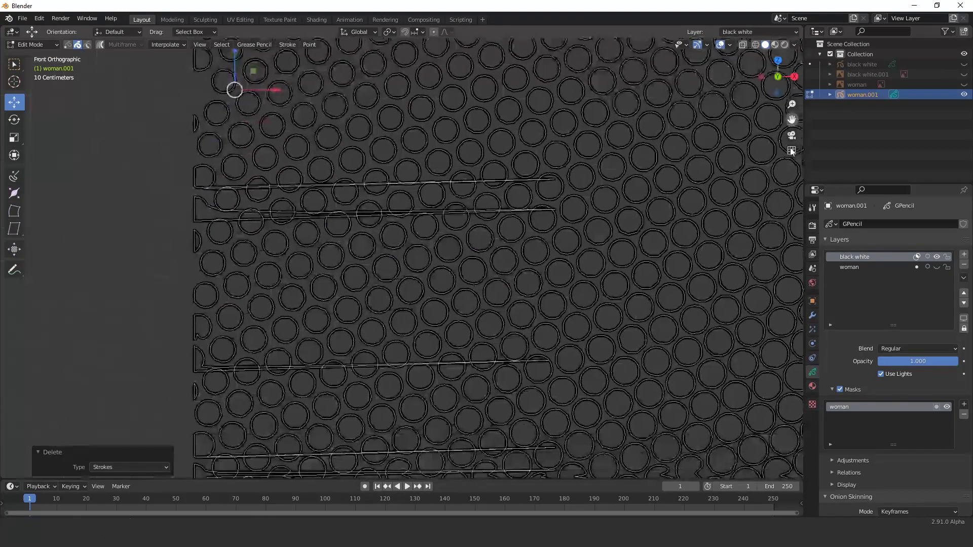
left_click(211, 187)
key("x")
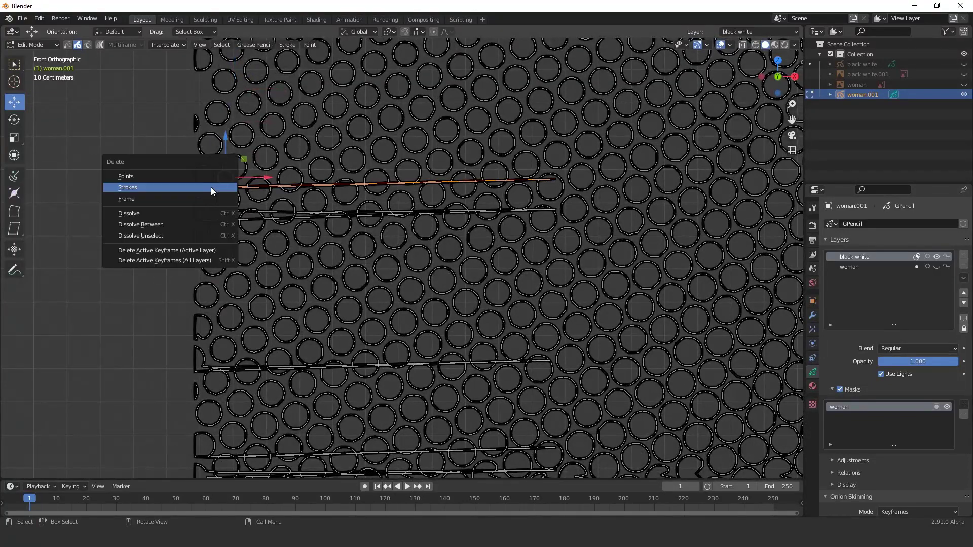
left_click(205, 201)
key("x")
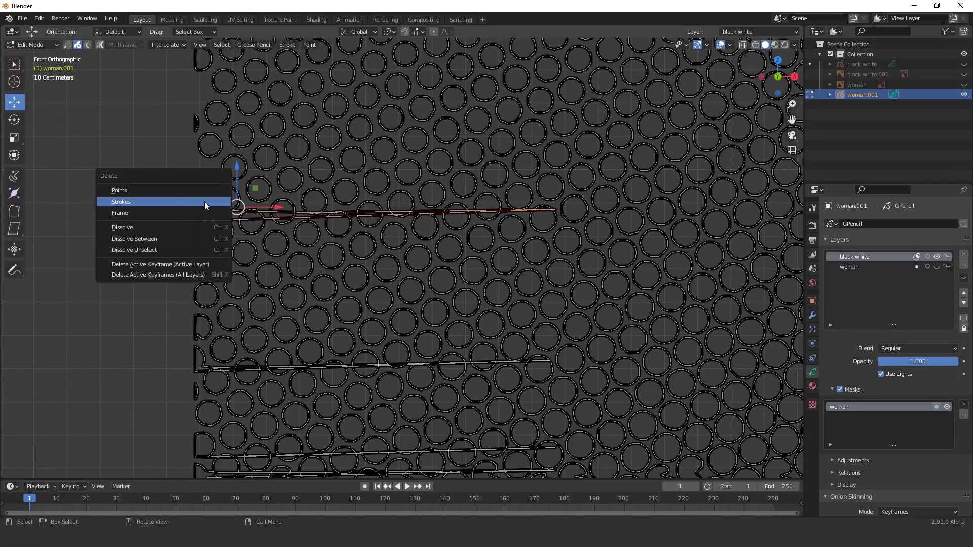
left_click(204, 201)
left_click(203, 351)
key("x")
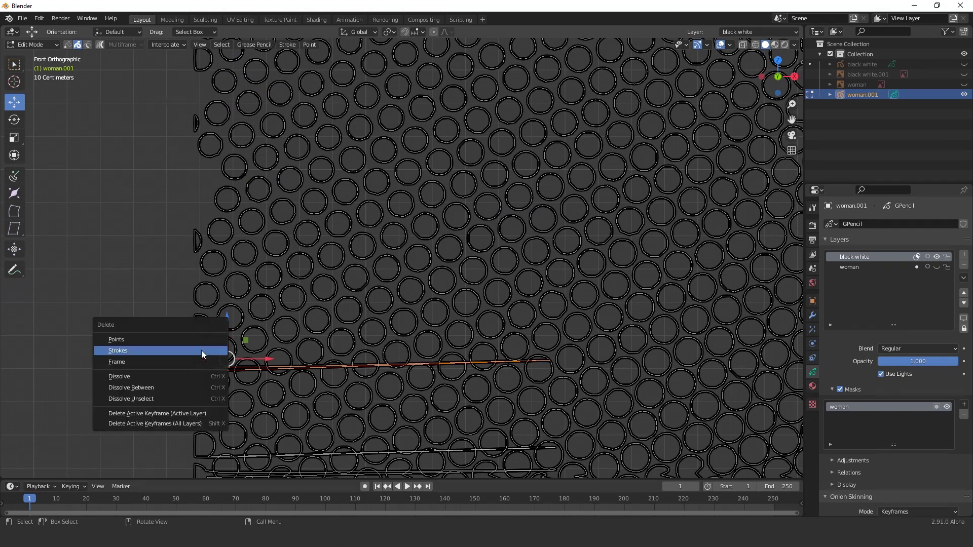
left_click(201, 351)
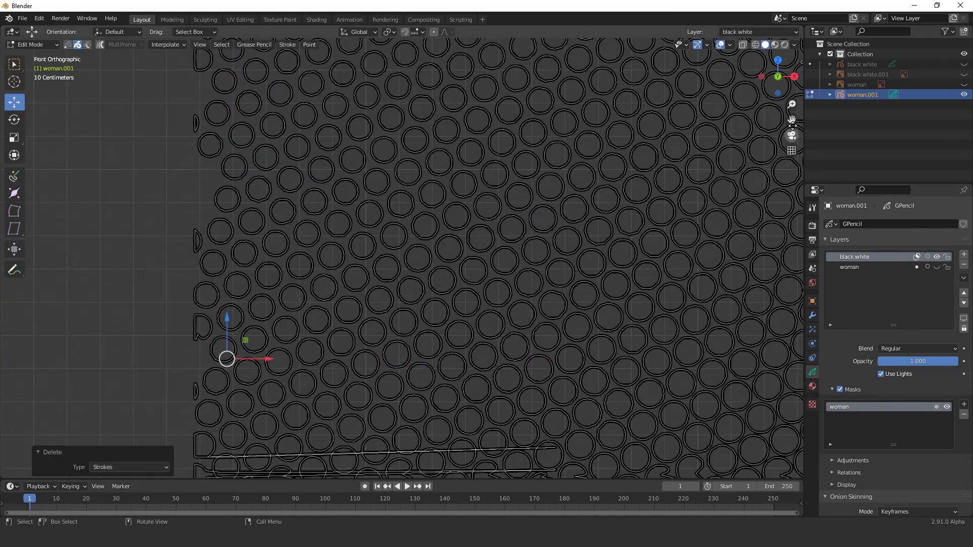
Step: Delete the long stroke along the bottom edge and return to Object Mode
middle_click_drag(413, 415, 444, 192, "shift")
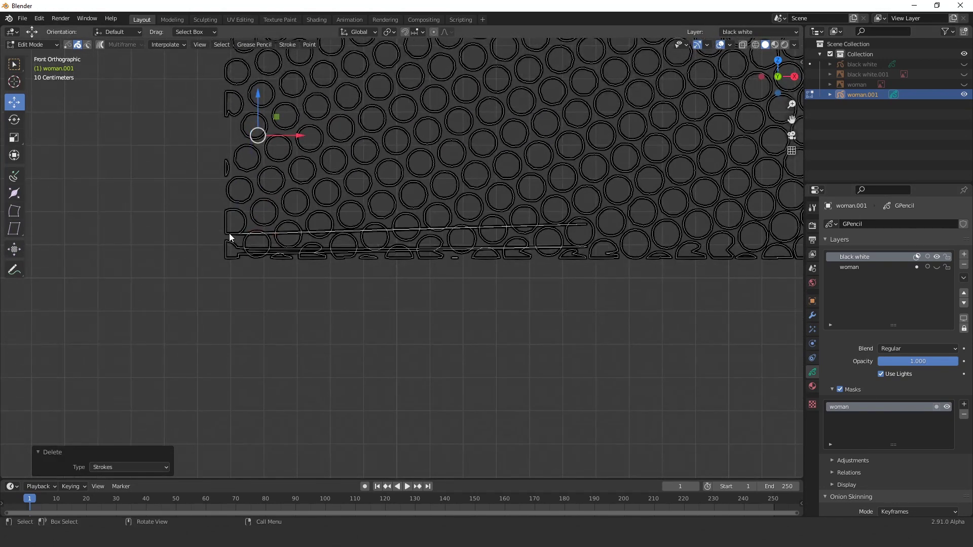
left_click(229, 233)
key("x")
key("x")
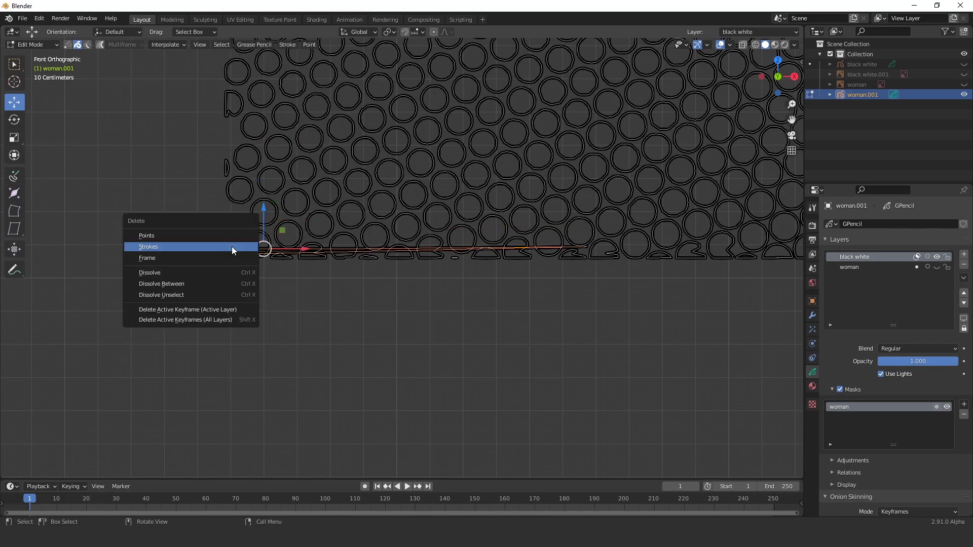
left_click(232, 247)
scroll(417, 326, "down", 7)
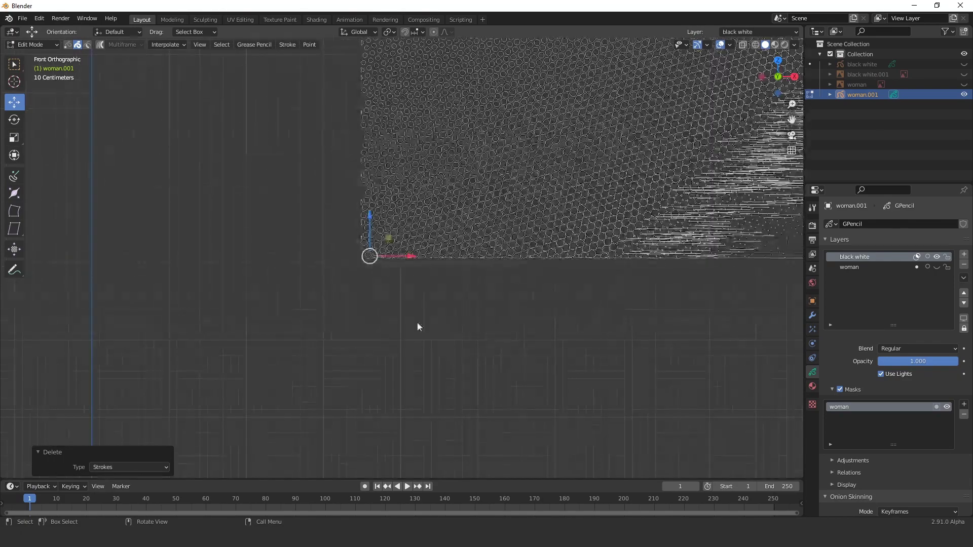
scroll(417, 326, "up", 4)
scroll(417, 326, "up", 2)
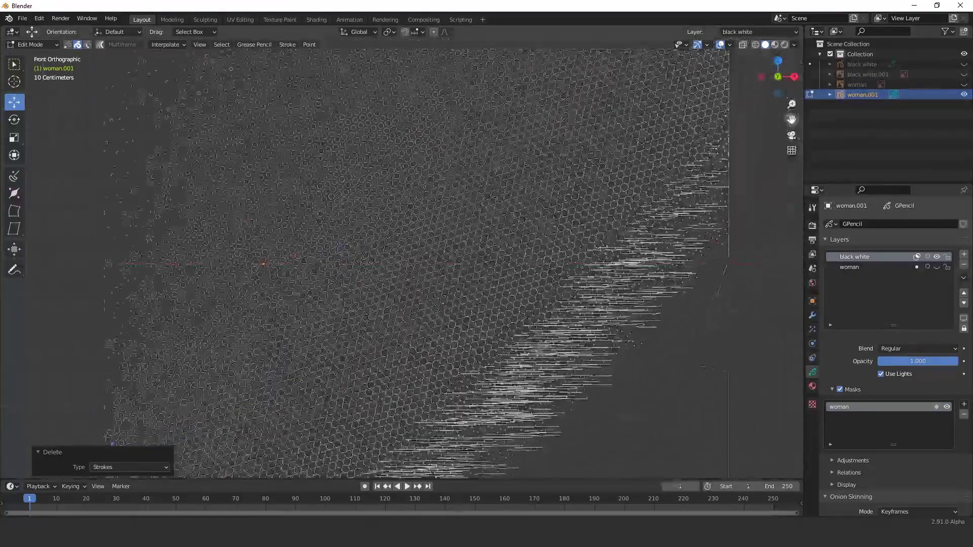
scroll(417, 326, "up", 2)
left_click(30, 45)
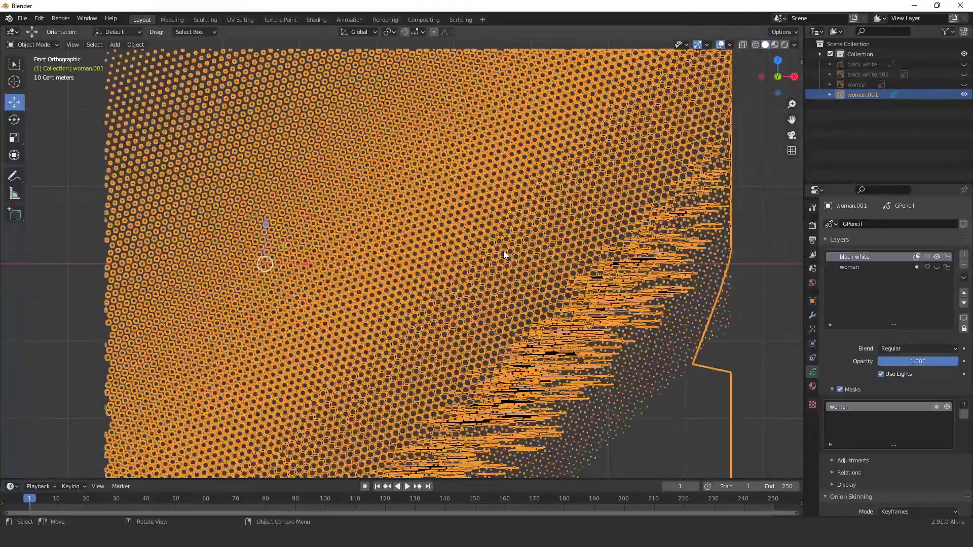
Step: Deselect the halftone and unhide the woman layer to reveal the silhouette
scroll(503, 251, "down", 4)
left_click(672, 230)
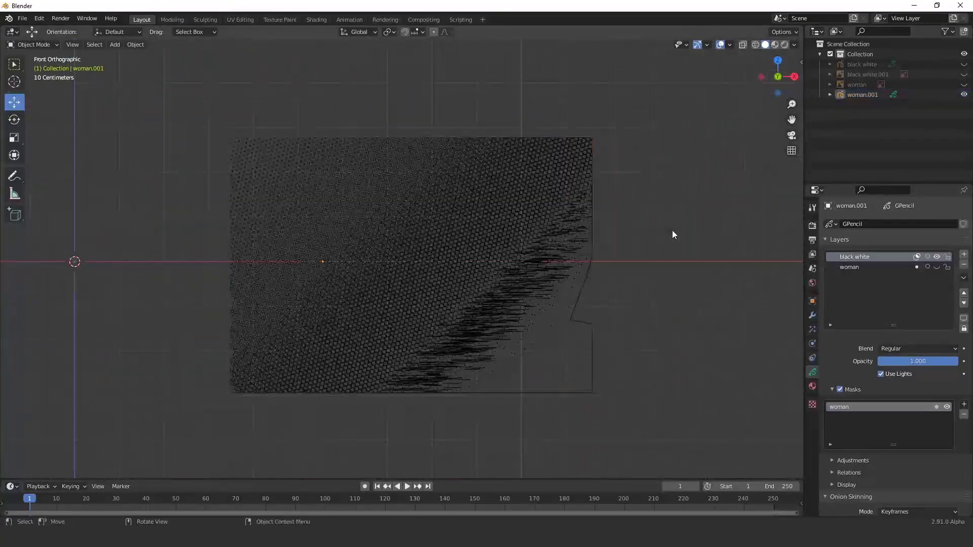
left_click(937, 267)
scroll(242, 339, "up", 3)
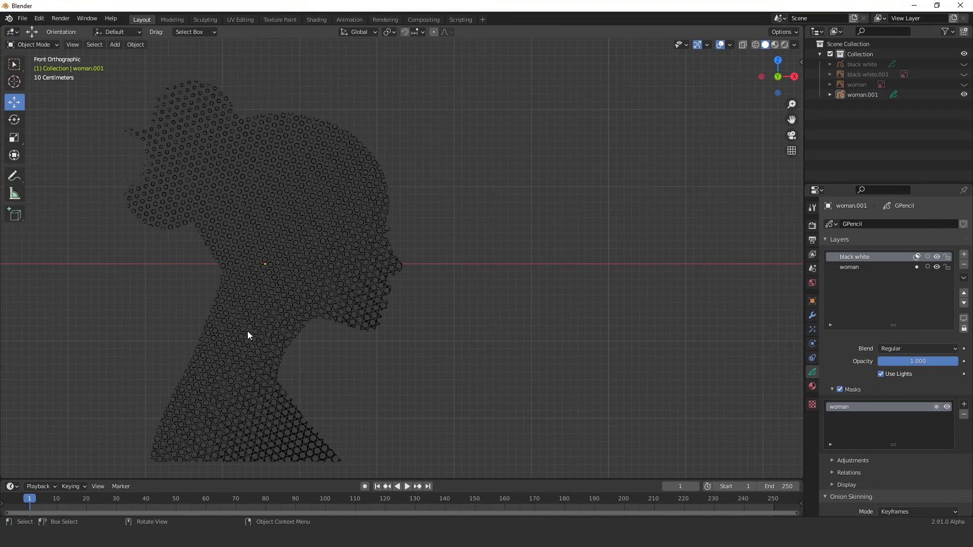
left_click_drag(792, 119, 802, 71)
scroll(478, 264, "up", 3)
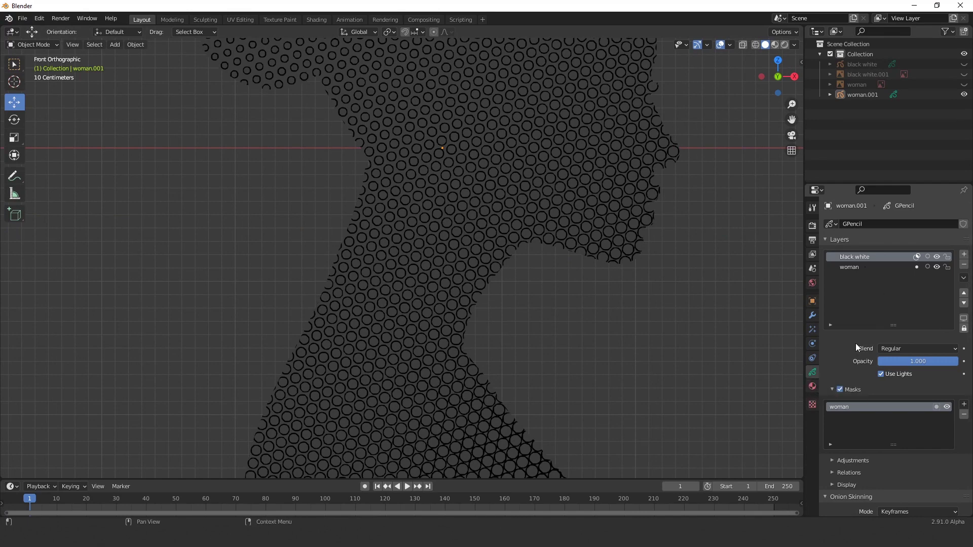
Step: Raise woman.001's stroke Thickness Scale to 1.38
scroll(889, 428, "down", 5)
scroll(890, 426, "down", 1)
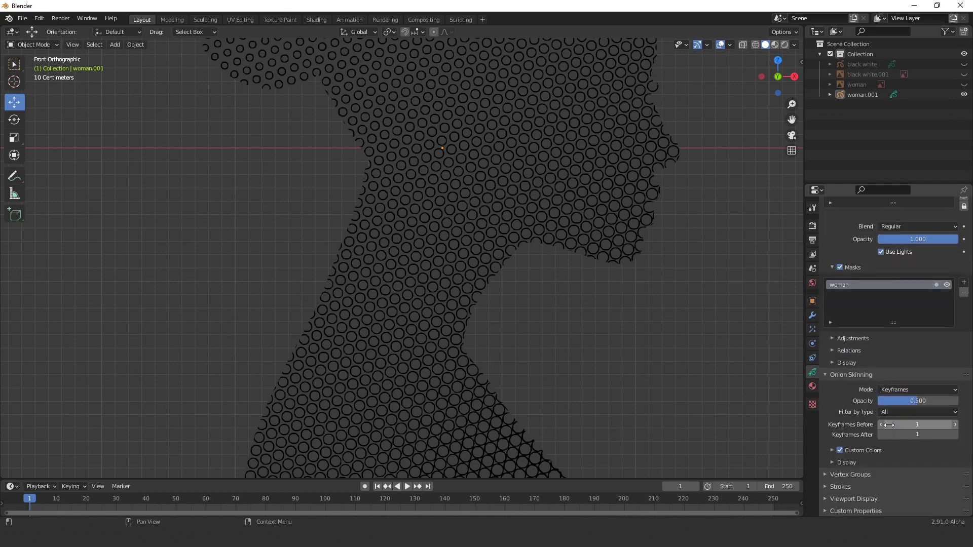
left_click(841, 485)
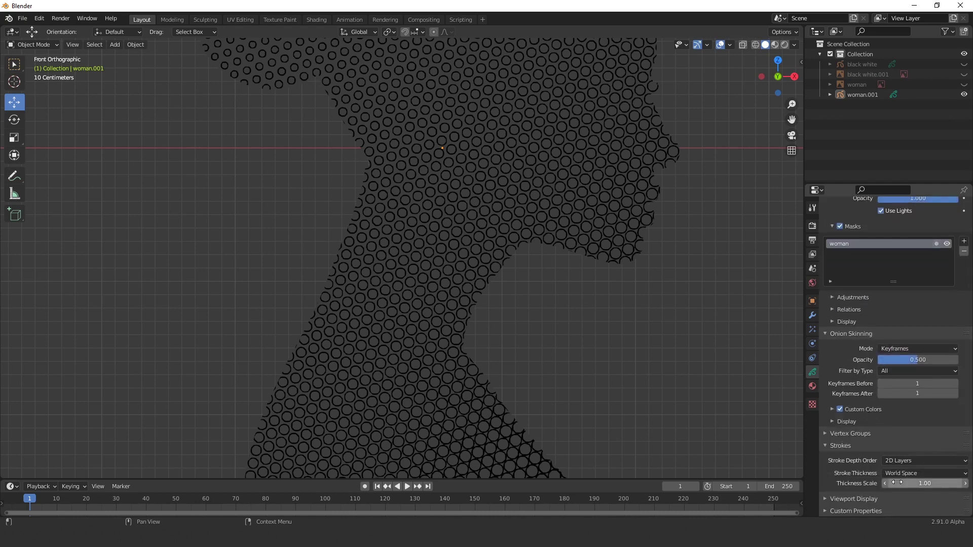
left_click_drag(897, 483, 912, 483)
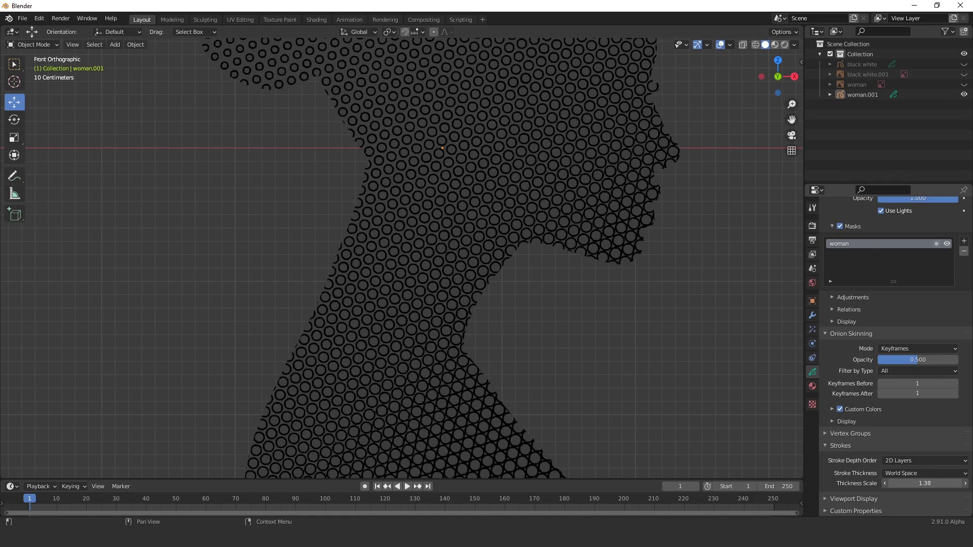
Step: Switch to Rendered shading and make the world background colour white
left_click(590, 381)
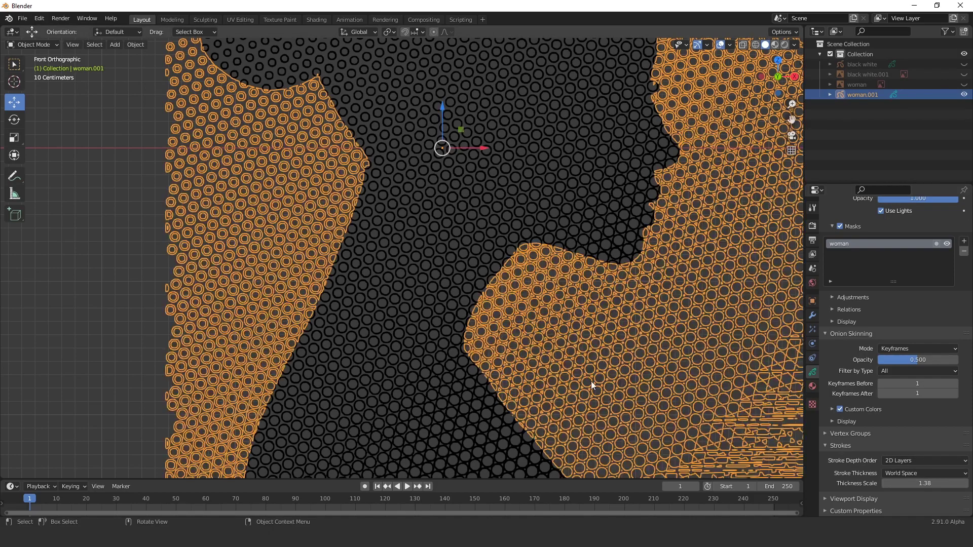
scroll(573, 361, "down", 3)
scroll(573, 361, "down", 3)
left_click(570, 422)
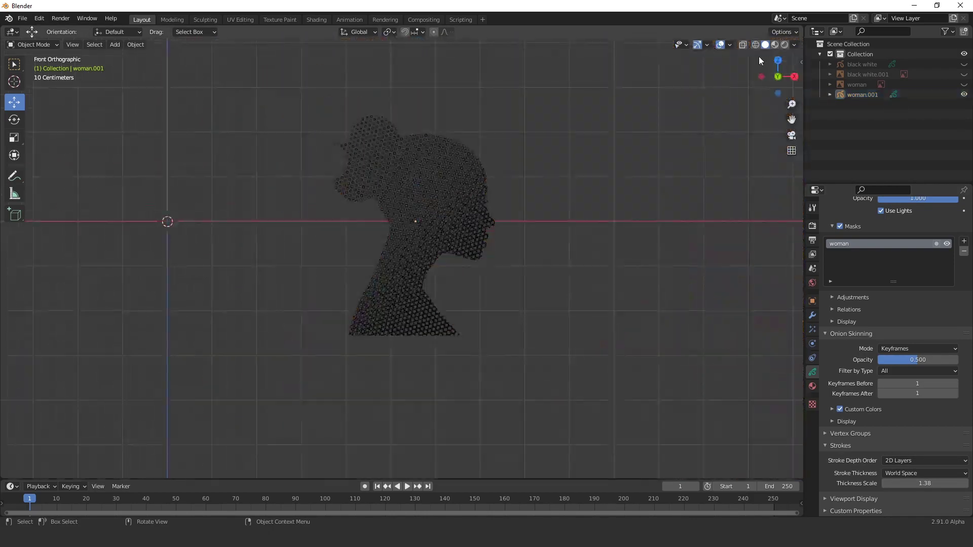
left_click(786, 44)
left_click(794, 45)
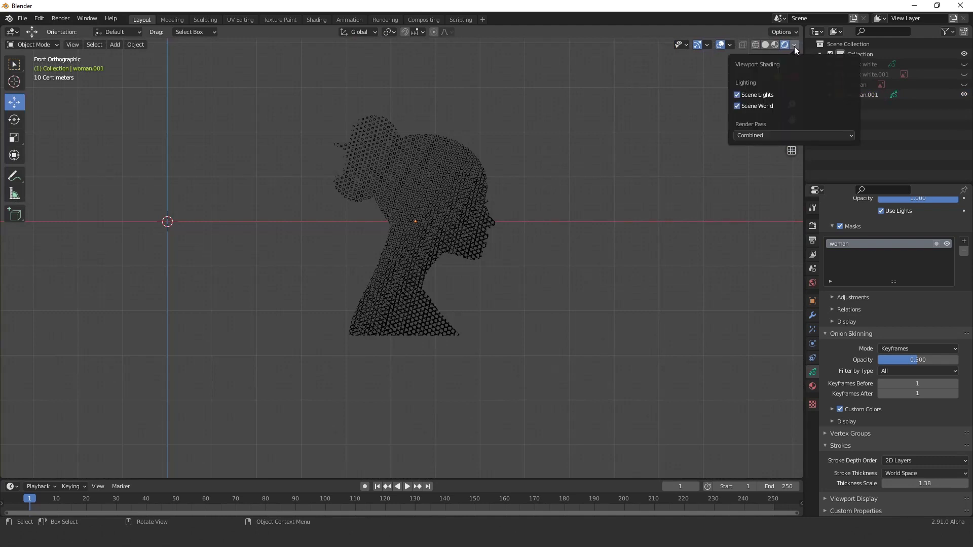
left_click(812, 284)
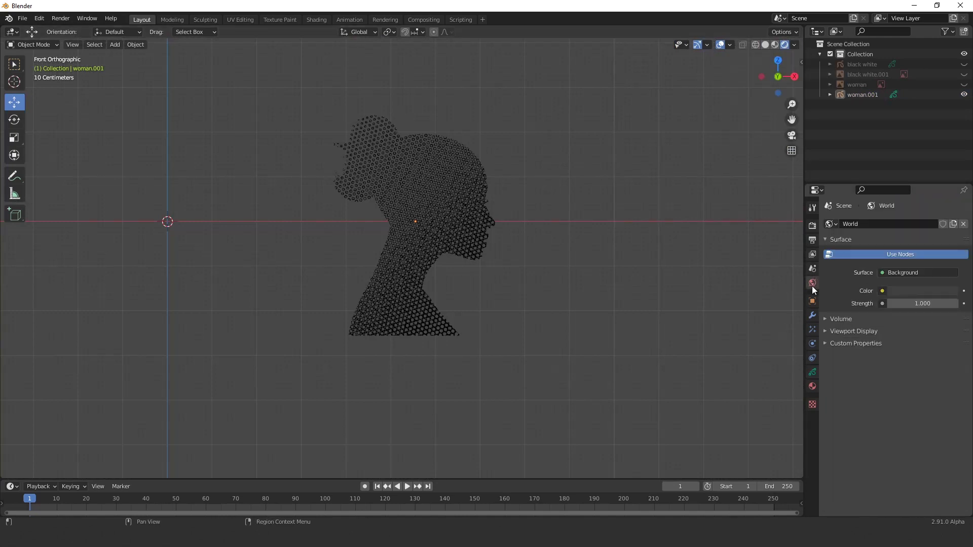
left_click(918, 292)
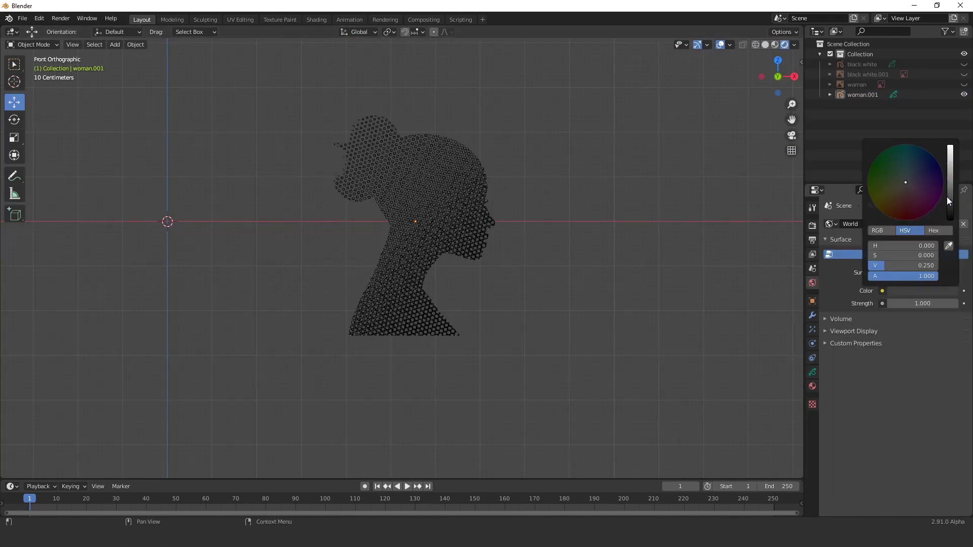
left_click_drag(948, 200, 949, 145)
Step: Turn off the viewport grid in the overlays and zoom in on the silhouette
scroll(555, 290, "up", 3)
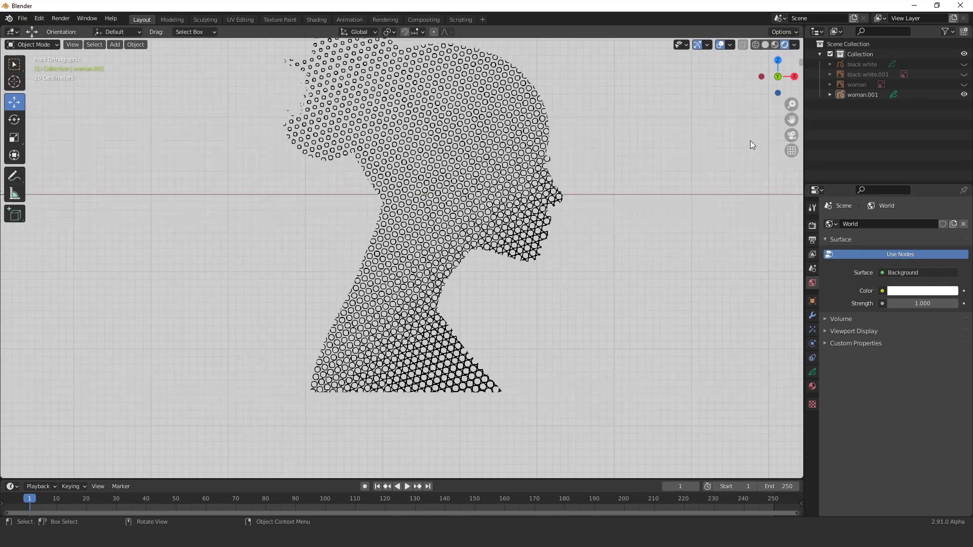
left_click_drag(791, 119, 679, 202)
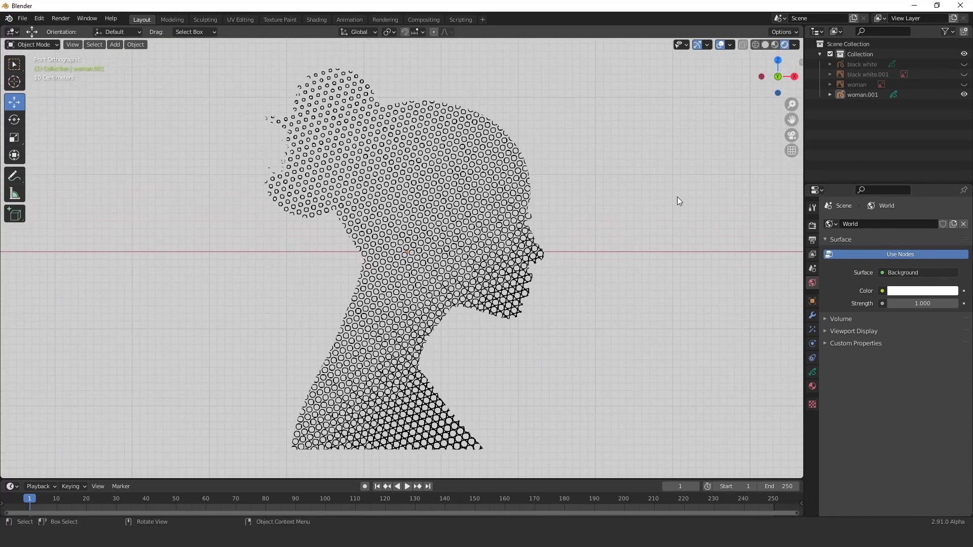
left_click(733, 44)
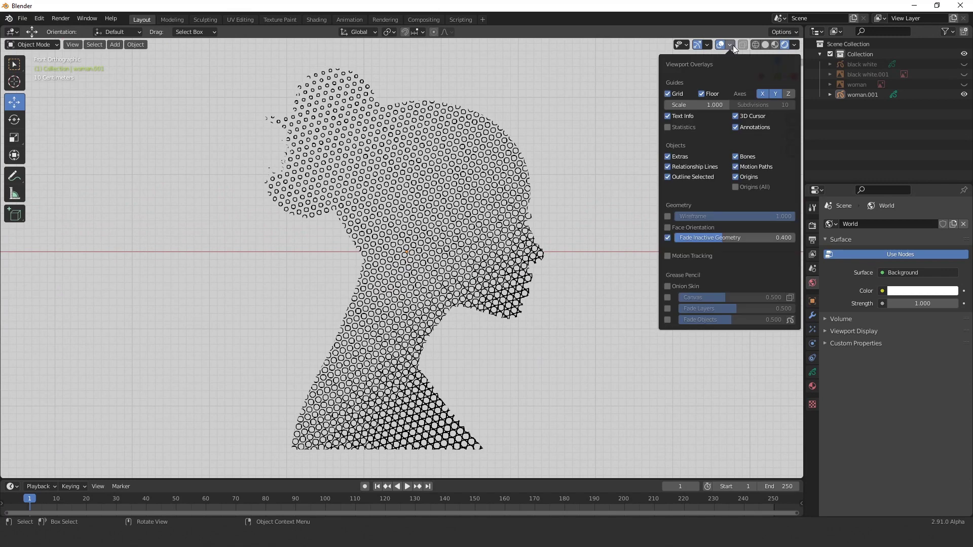
left_click(706, 43)
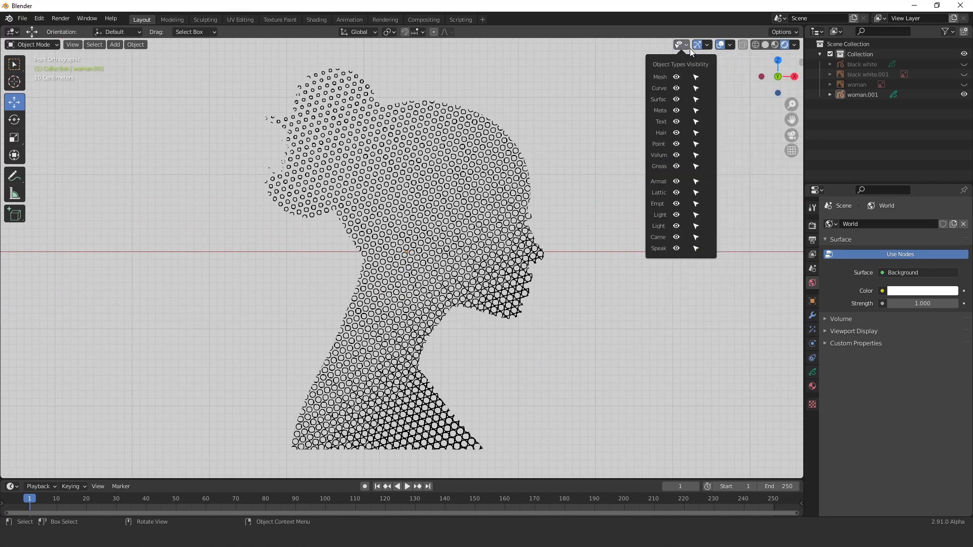
left_click(730, 45)
left_click(668, 94)
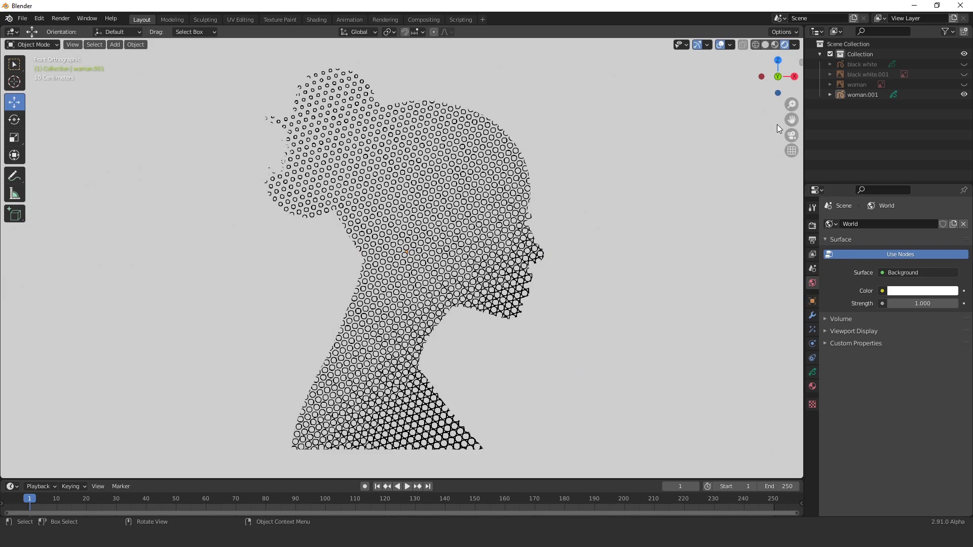
left_click_drag(791, 104, 792, 91)
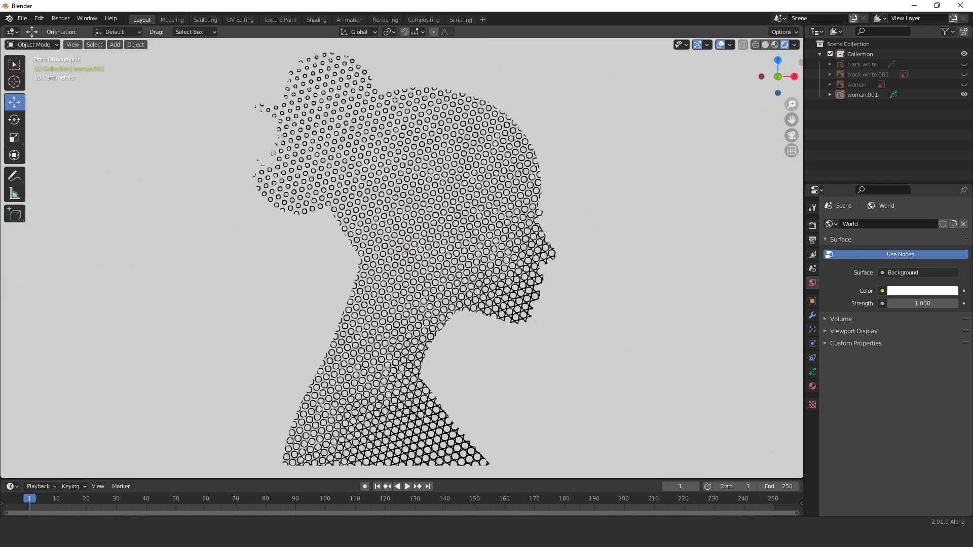
Step: Add a Noise modifier to woman.001 with Position 0.63 and Strength lowered to 0.08
key("a")
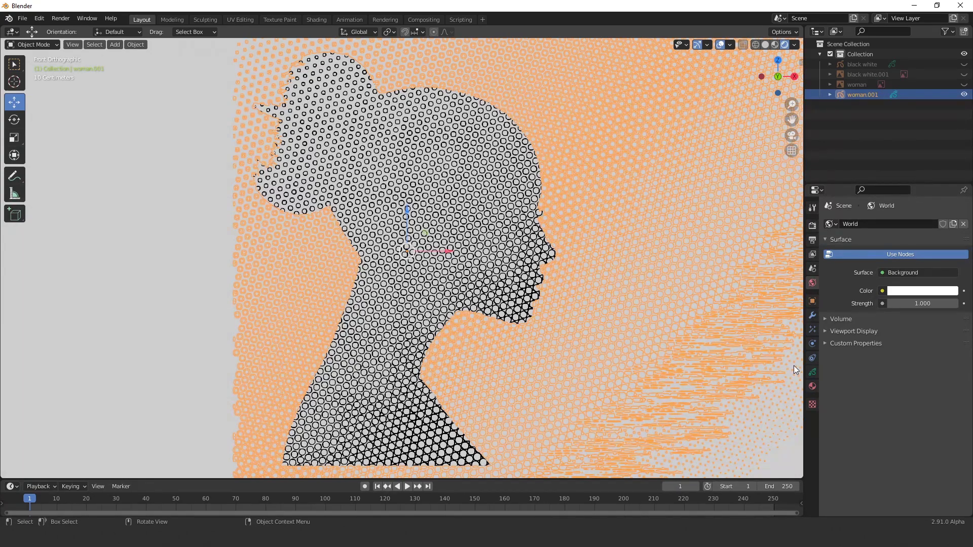
left_click(813, 314)
left_click(870, 224)
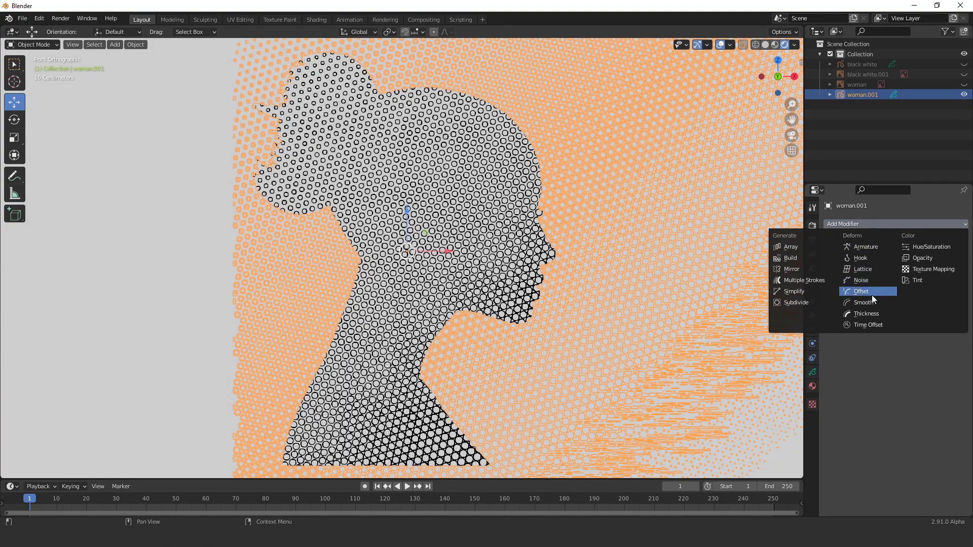
left_click(873, 279)
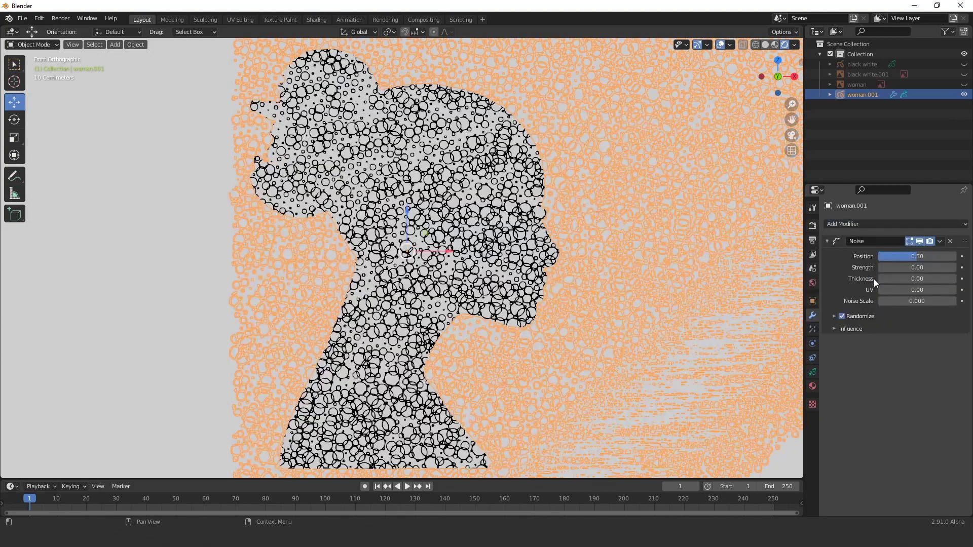
left_click(171, 330)
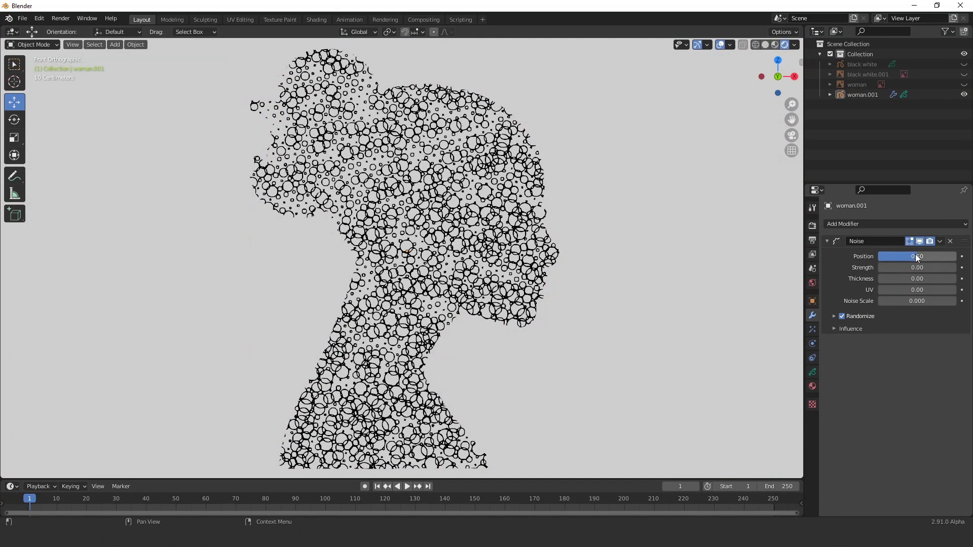
left_click_drag(917, 256, 930, 256)
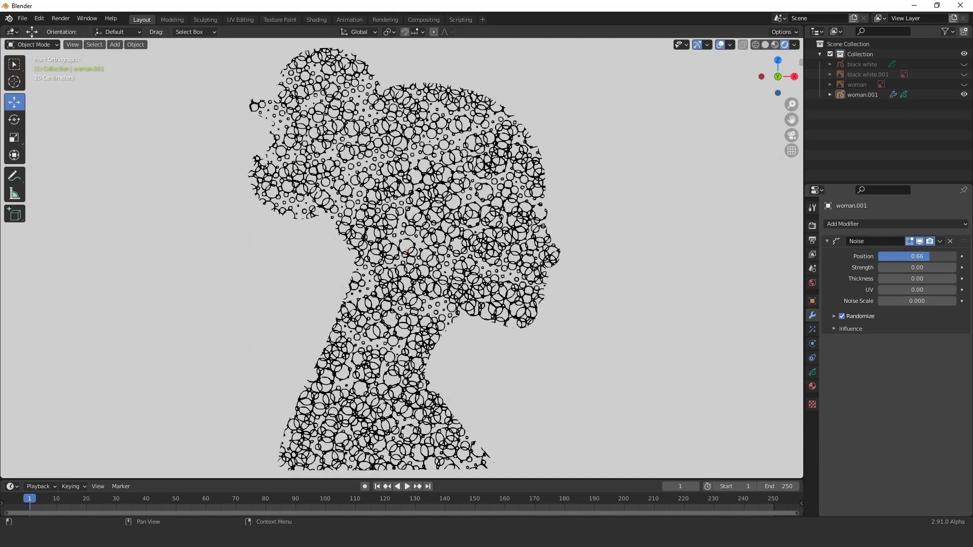
mouse_move(930, 255)
left_mouse_down()
mouse_move(914, 256)
mouse_move(922, 268)
left_mouse_up()
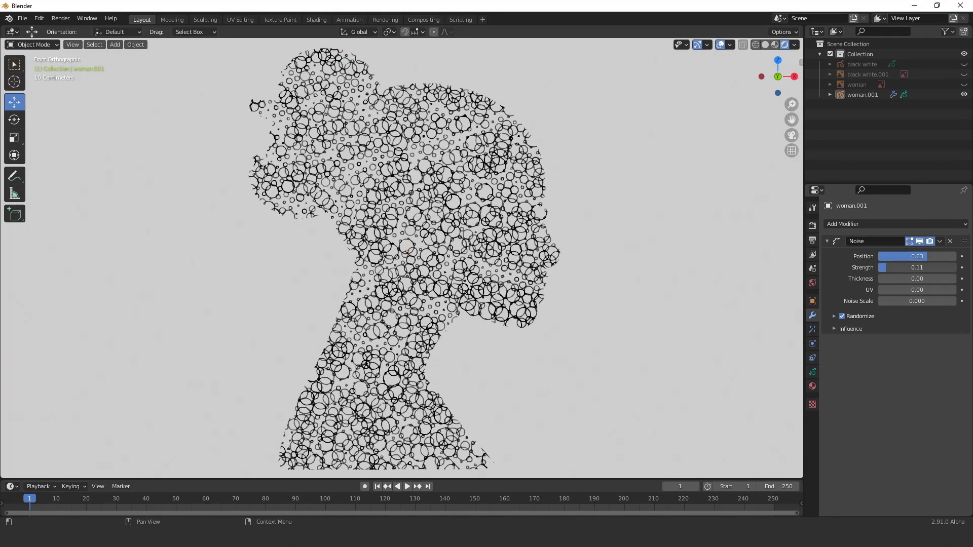
mouse_move(917, 268)
left_mouse_down()
mouse_move(889, 269)
mouse_move(937, 278)
mouse_move(903, 301)
left_mouse_up()
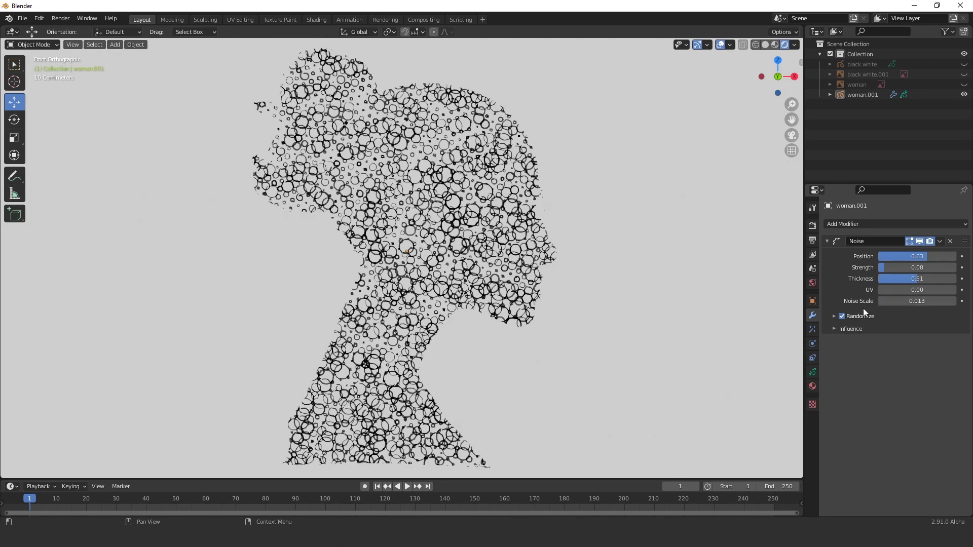
Step: Add a Thickness modifier with factor 1.600 and enable its custom influence curve
left_click(901, 224)
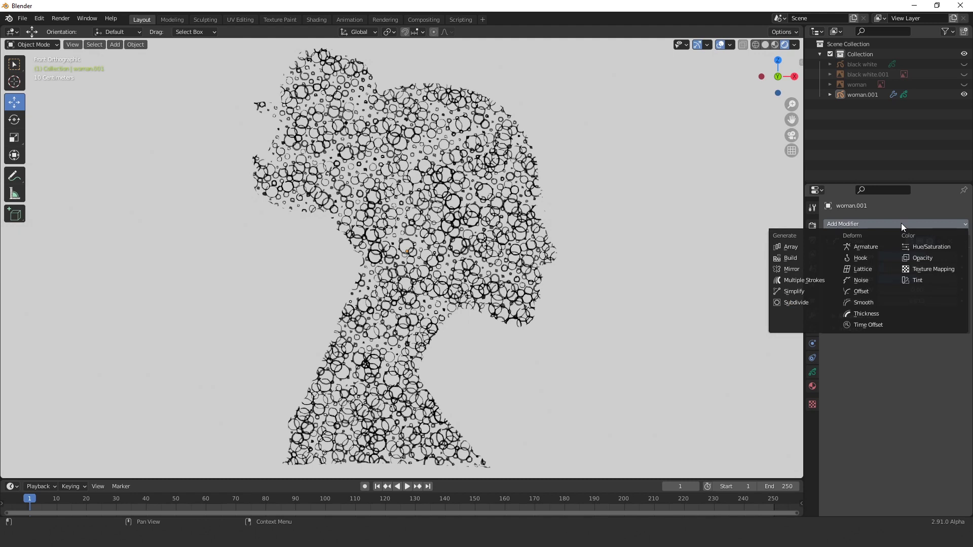
left_click(882, 312)
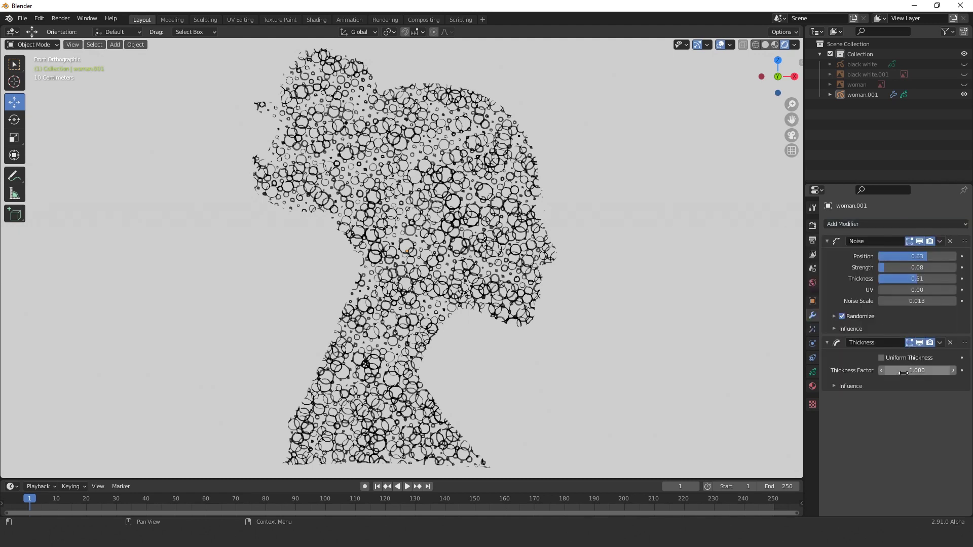
left_click_drag(917, 370, 953, 370)
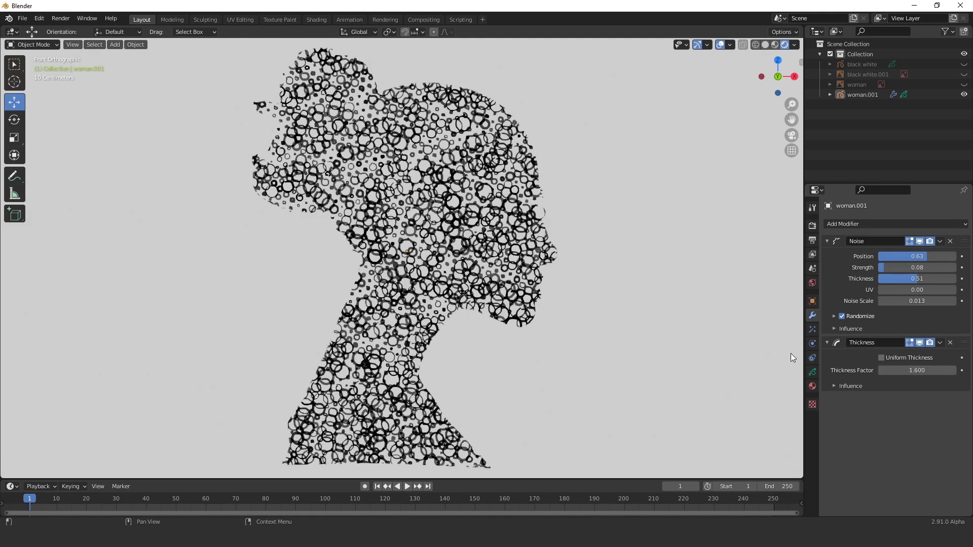
scroll(396, 225, "up", 4)
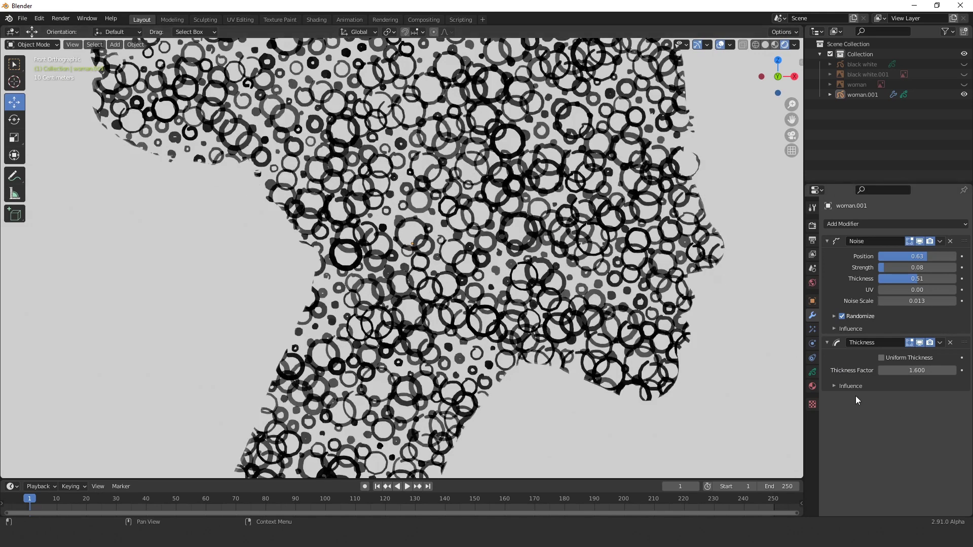
left_click(833, 386)
left_click(842, 461)
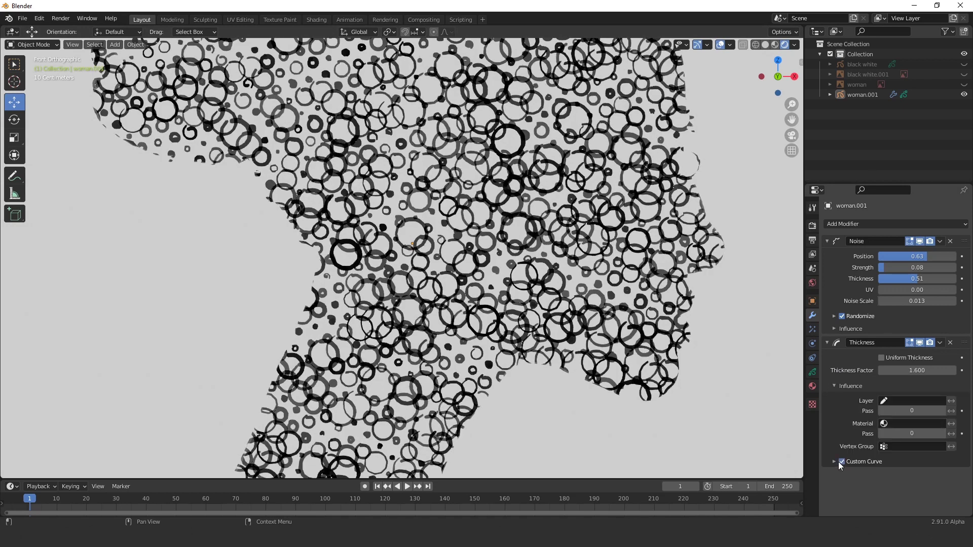
scroll(879, 451, "down", 2)
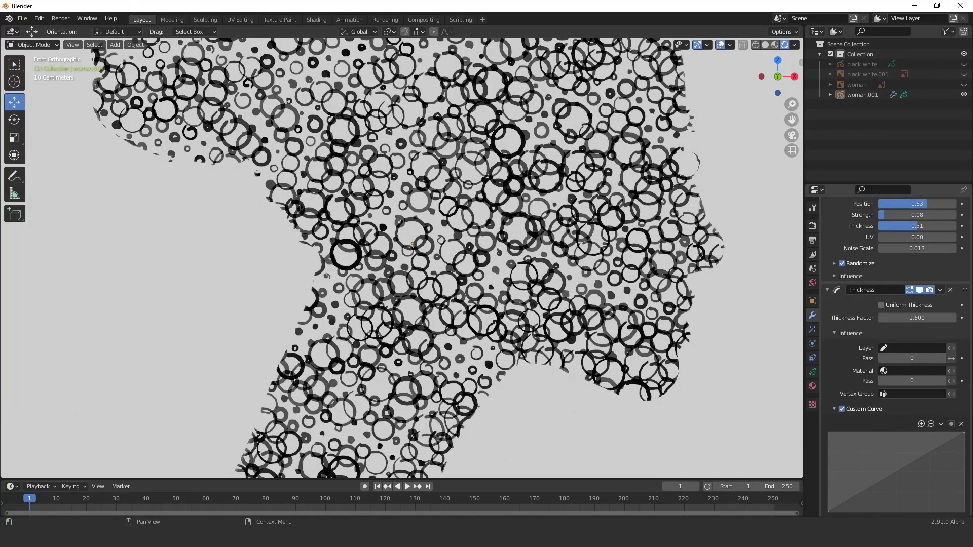
Step: Shape the thickness custom curve into a narrow bell-shaped peak
left_click_drag(897, 472, 886, 447)
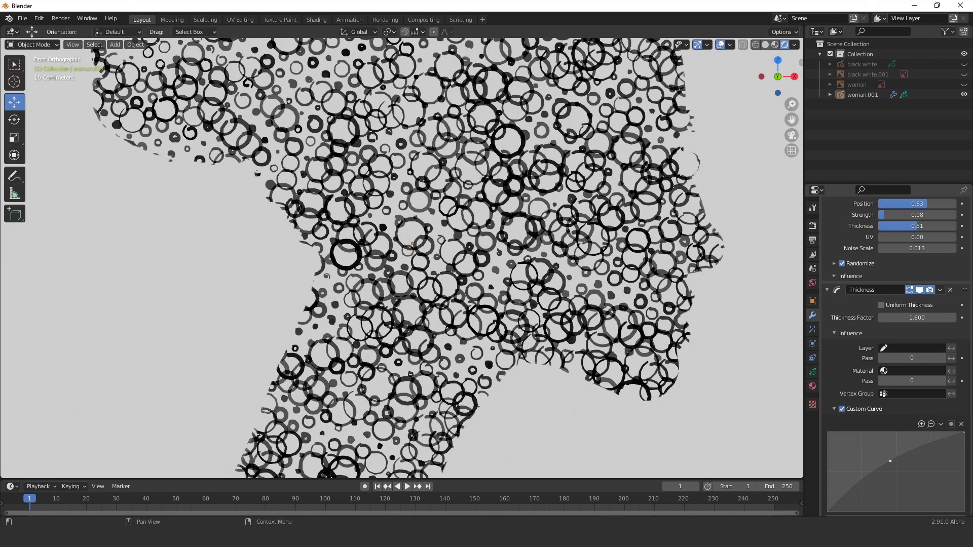
left_click_drag(964, 435, 957, 504)
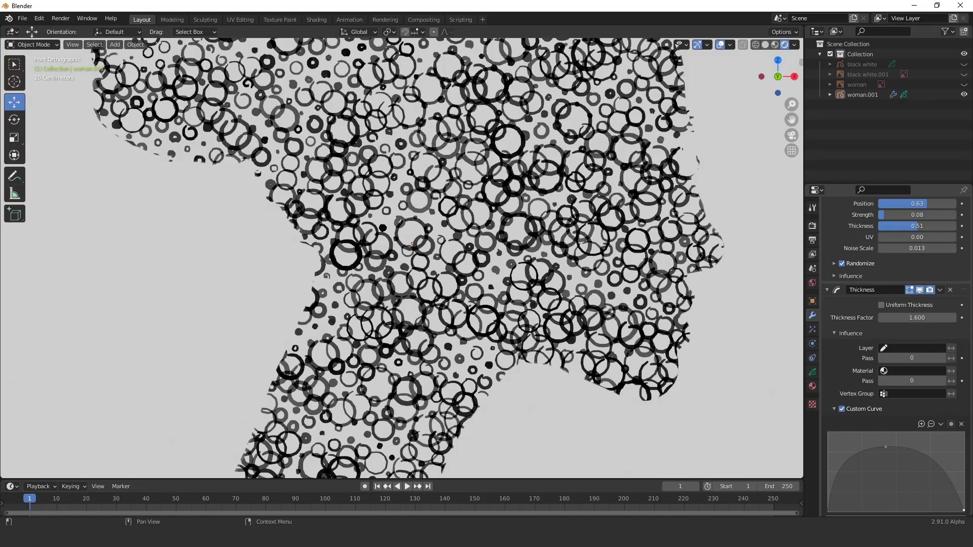
left_click_drag(887, 452, 890, 438)
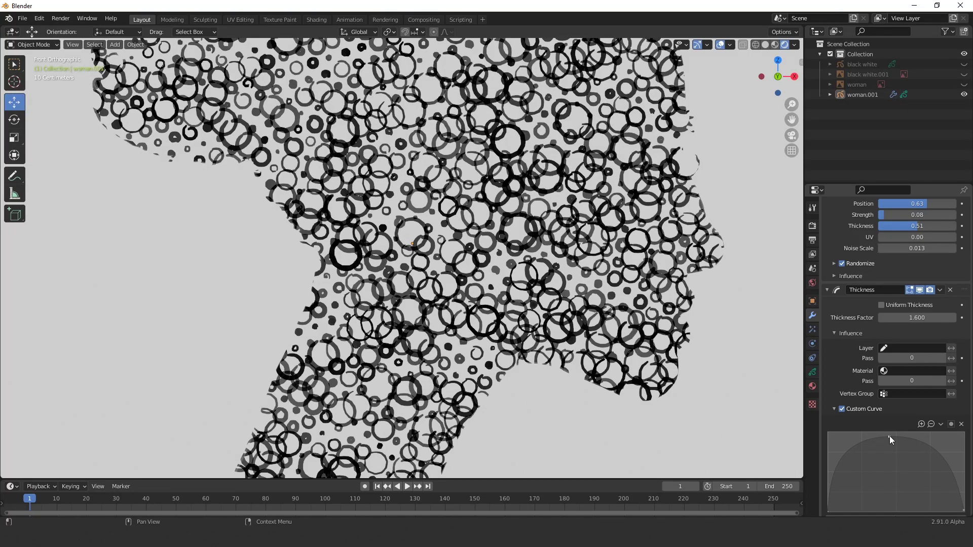
left_click_drag(836, 467, 861, 486)
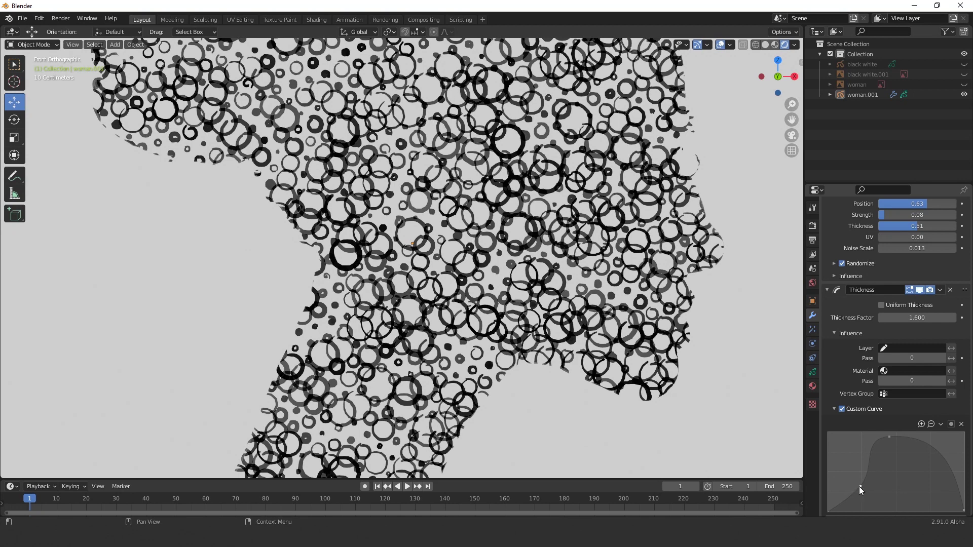
left_click_drag(941, 457, 917, 479)
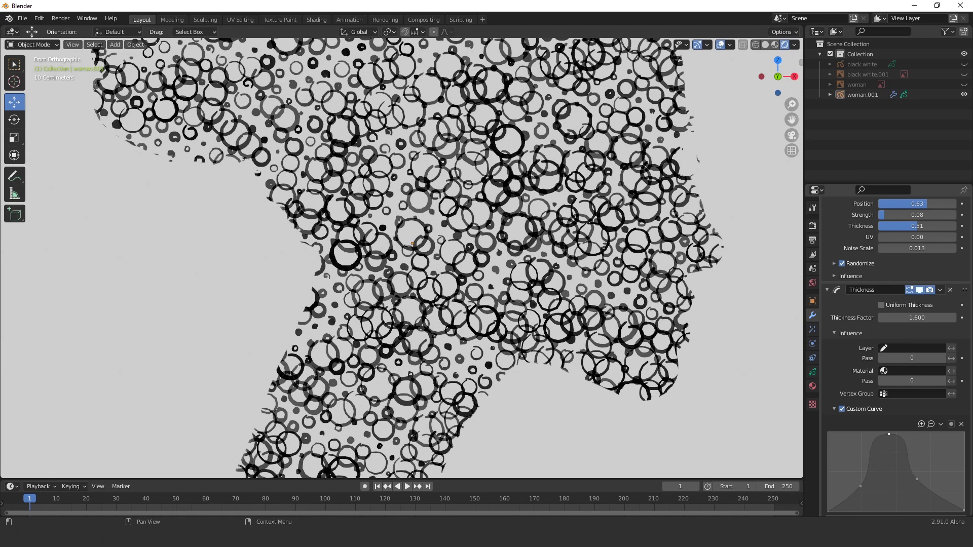
left_click(880, 442)
left_click_drag(879, 446, 874, 463)
left_click_drag(904, 444, 905, 463)
scroll(546, 319, "down", 5)
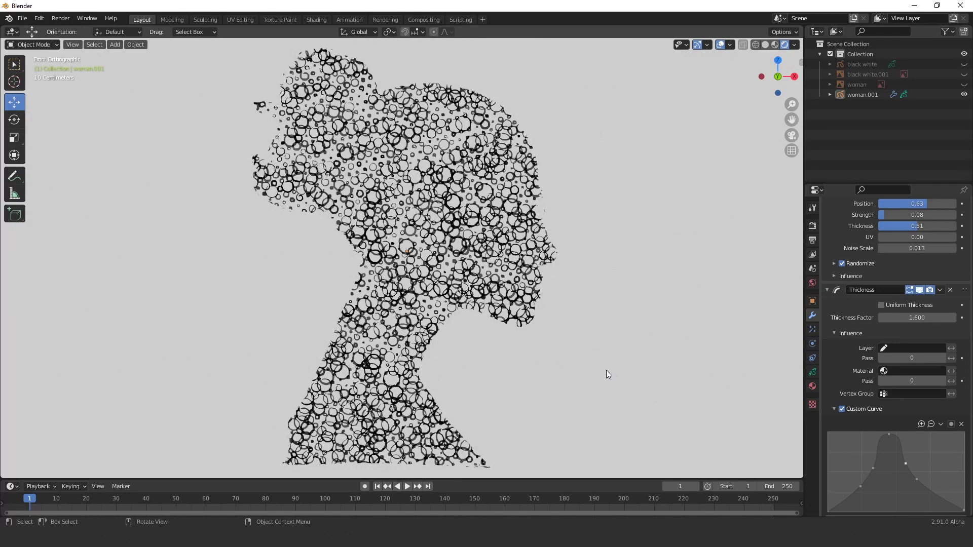
Step: Collapse the Thickness panel and switch the viewport to Solid shading
left_click(827, 290)
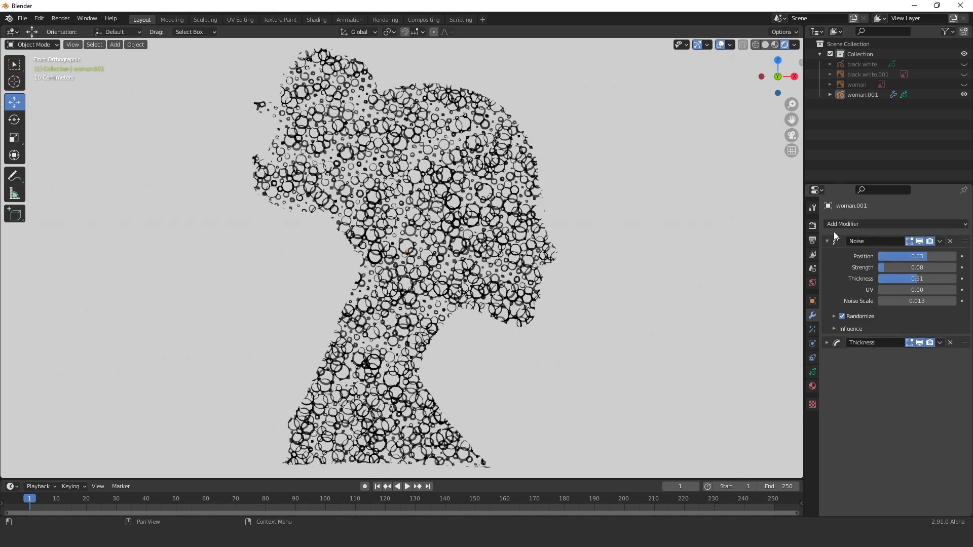
left_click(812, 283)
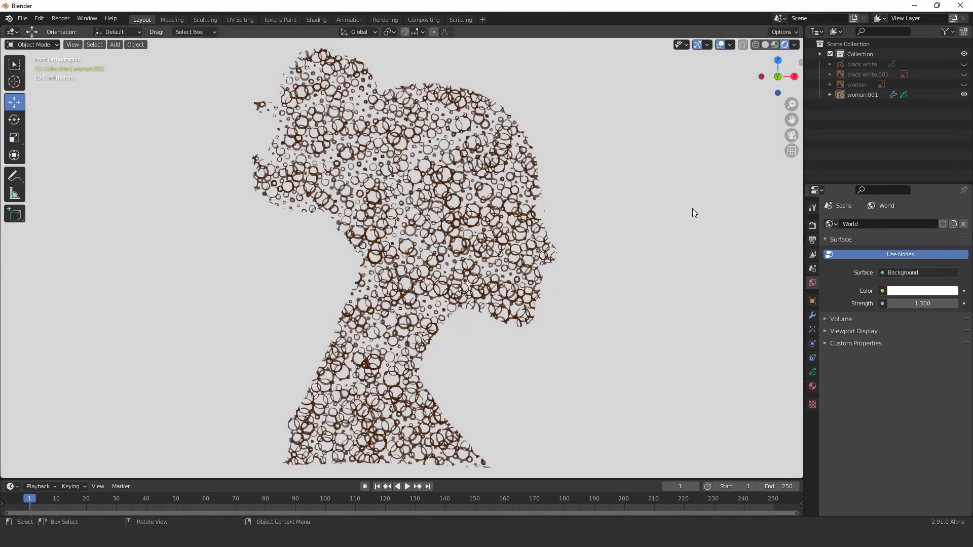
left_click(775, 45)
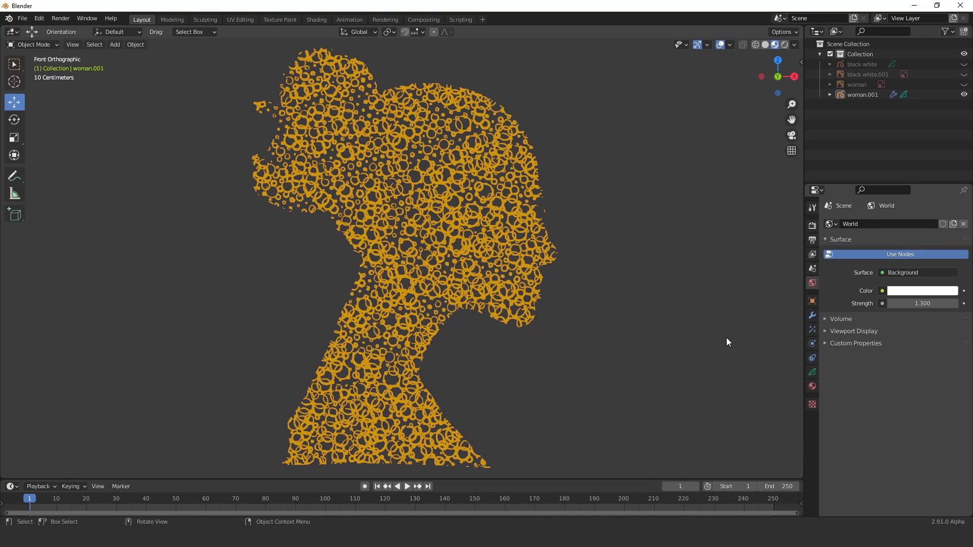
left_click(527, 281)
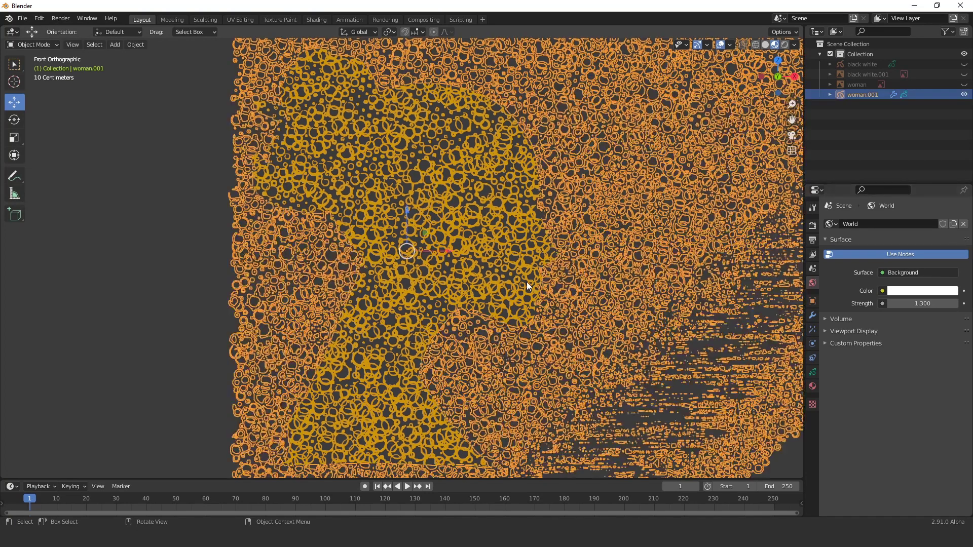
left_click(108, 291)
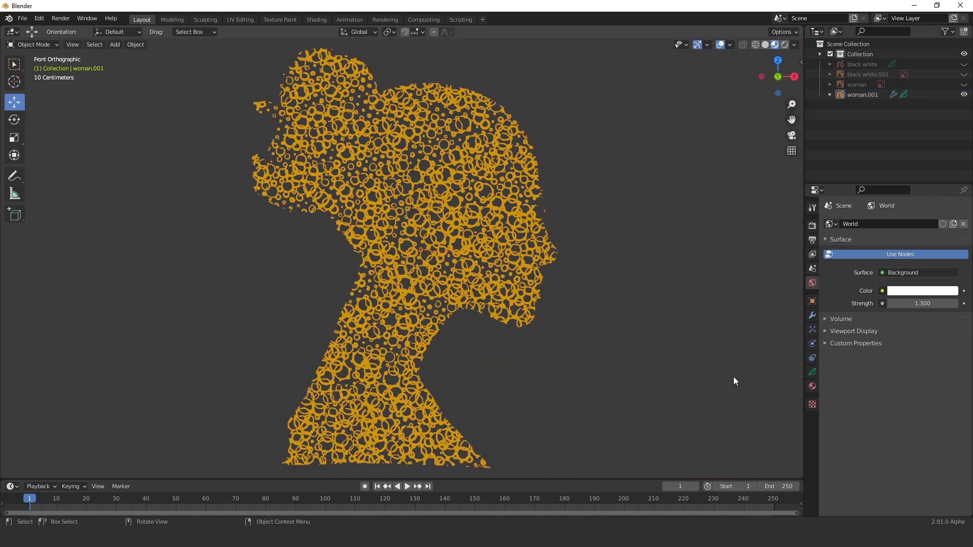
Step: Set Stroke.001's base colour on woman.001 to black
left_click(813, 386)
left_click(940, 387)
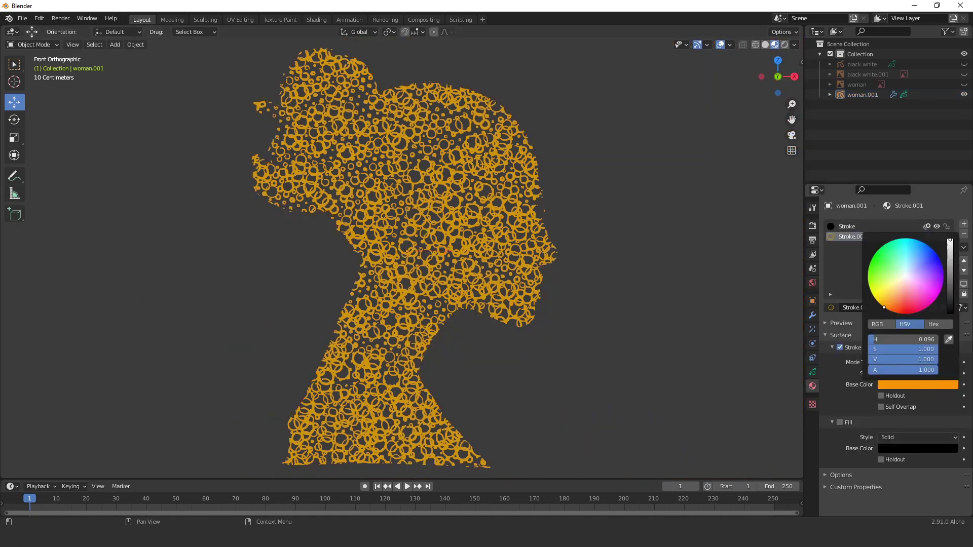
left_click(914, 304)
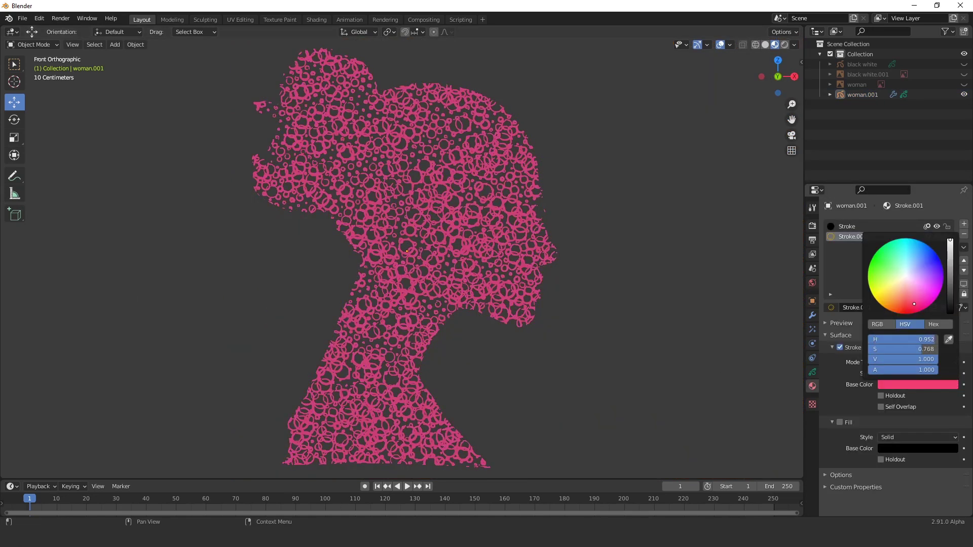
left_click_drag(914, 304, 913, 306)
left_click_drag(950, 241, 950, 313)
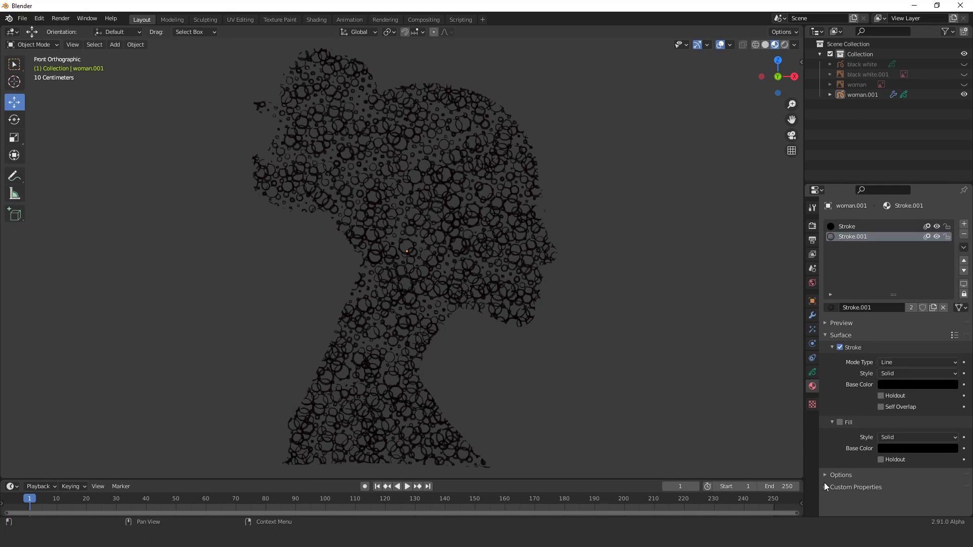
left_click(813, 318)
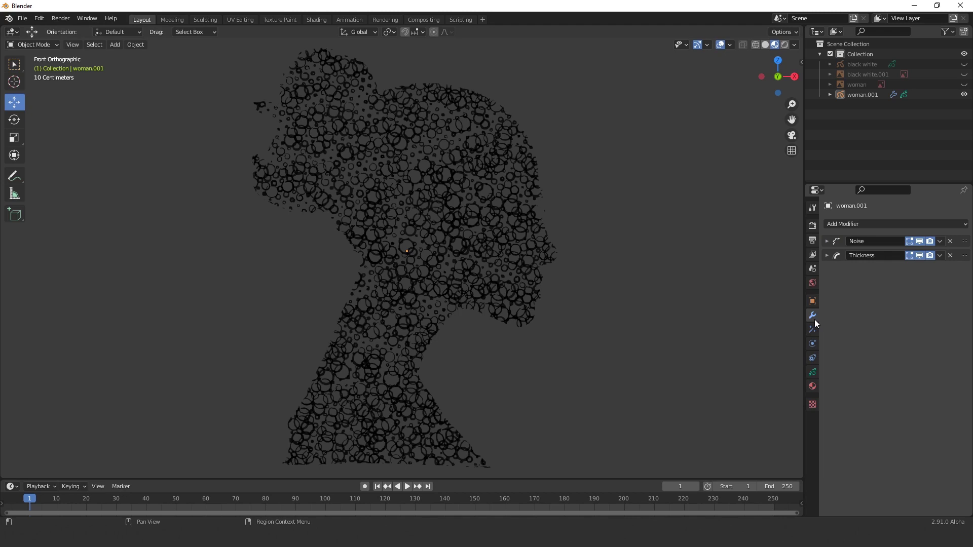
Step: Add an Opacity modifier to woman.001 and raise its Opacity Factor to about 1.09
left_click(884, 227)
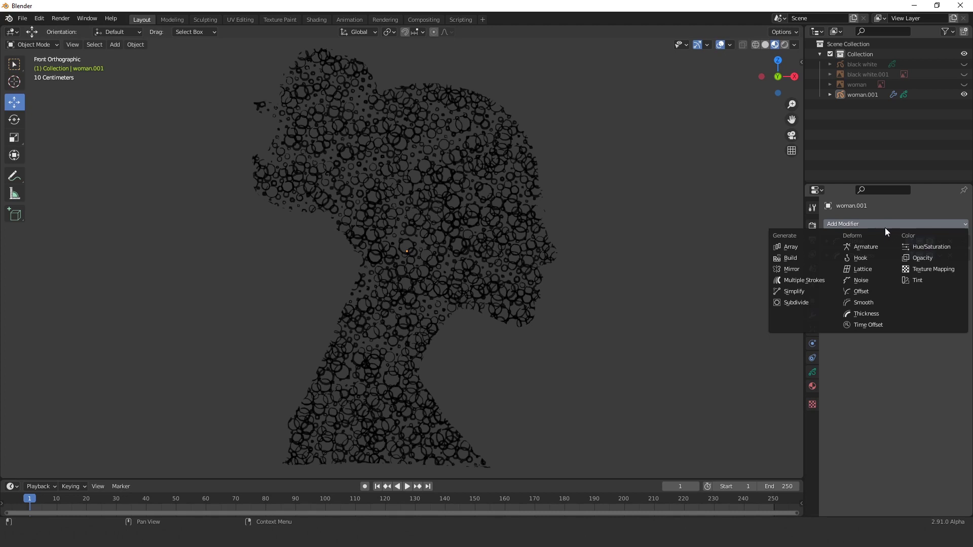
left_click(924, 259)
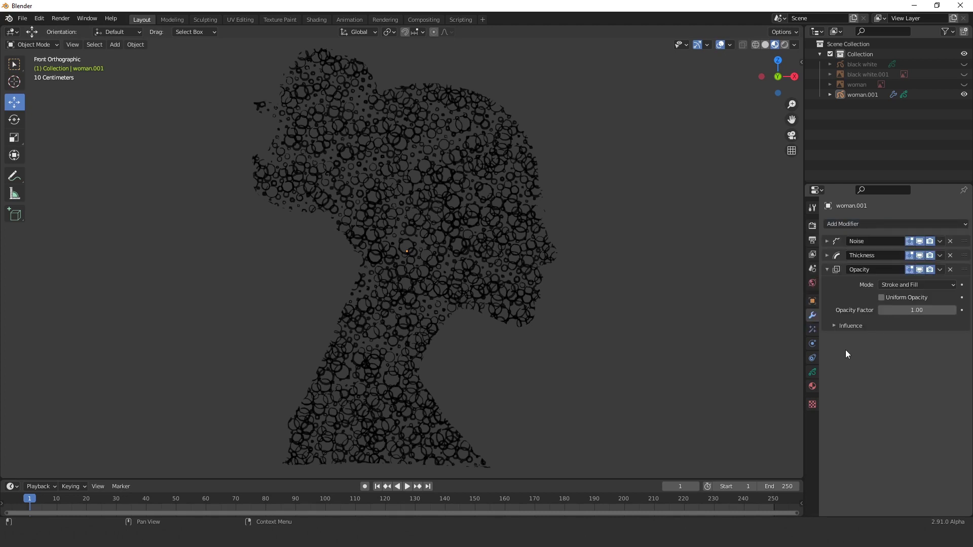
mouse_move(916, 310)
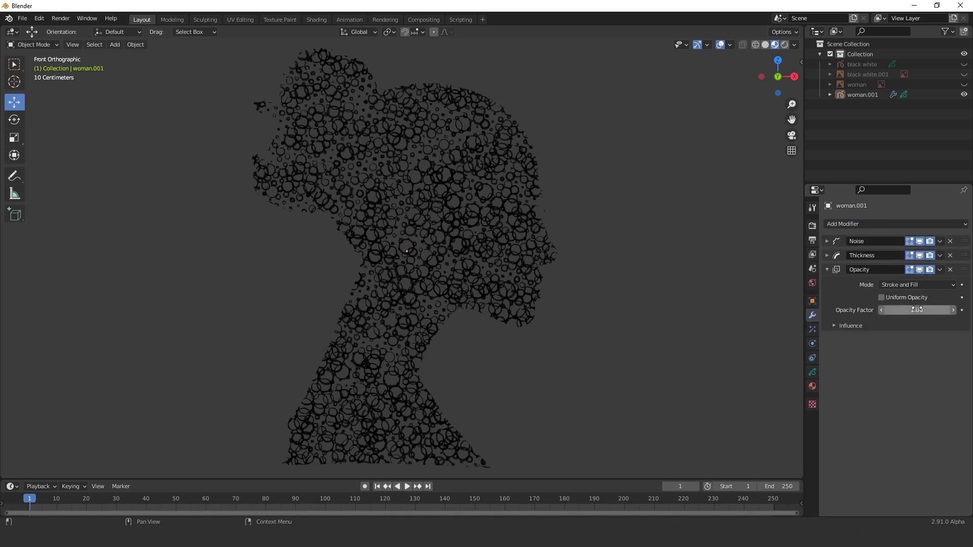
mouse_move(917, 310)
left_mouse_down()
mouse_move(896, 310)
mouse_move(952, 310)
left_mouse_up()
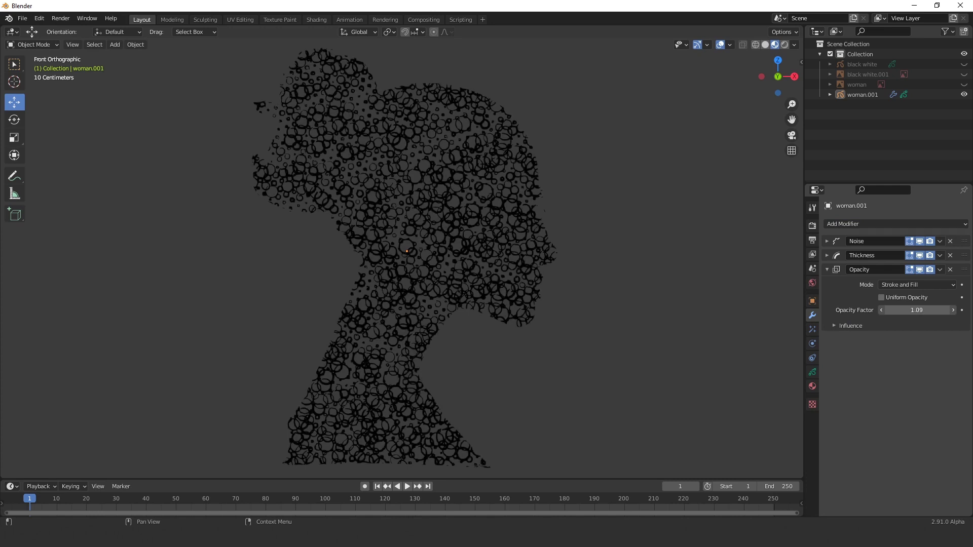
Step: Enable the Opacity modifier's custom curve and add raised and lowered curve points
left_click(841, 326)
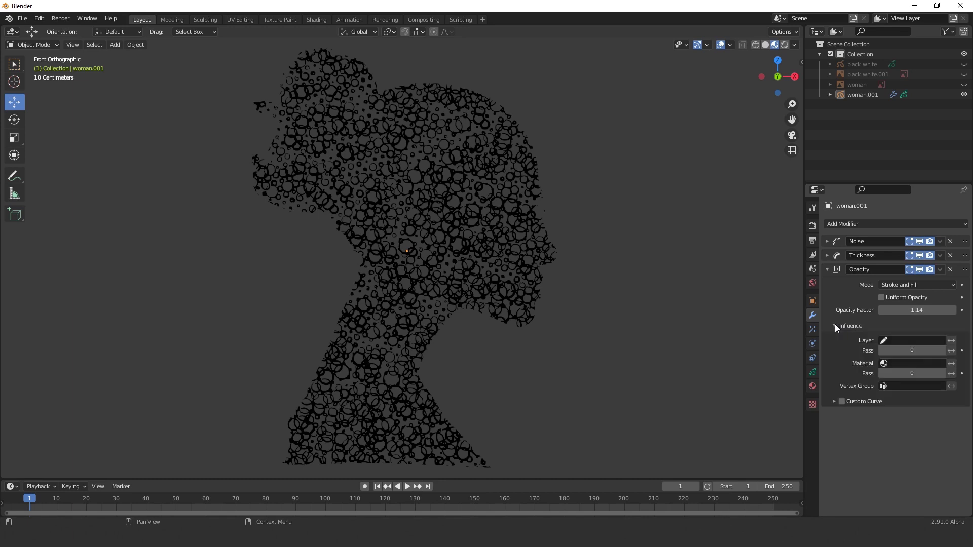
left_click(838, 401)
left_click(842, 402)
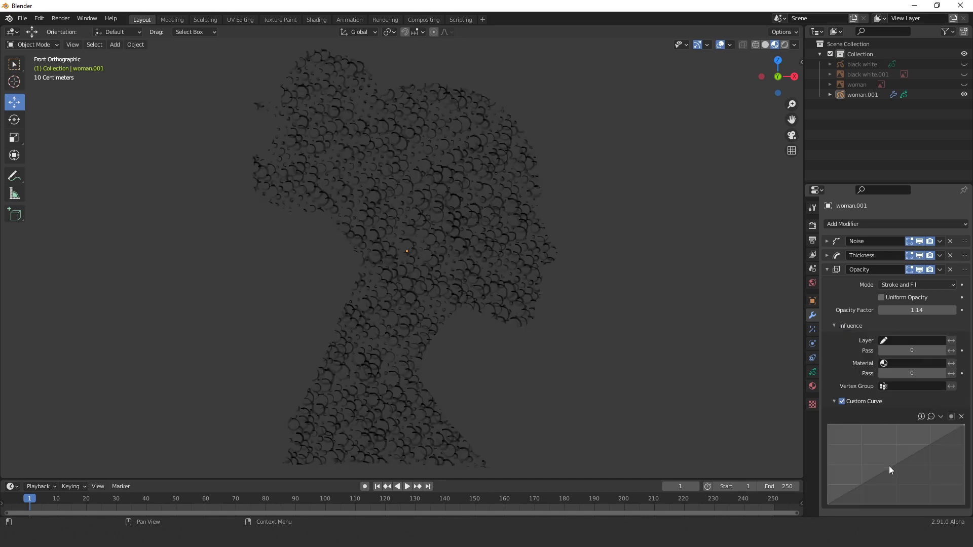
mouse_move(889, 466)
left_mouse_down()
mouse_move(876, 443)
mouse_move(930, 469)
left_mouse_up()
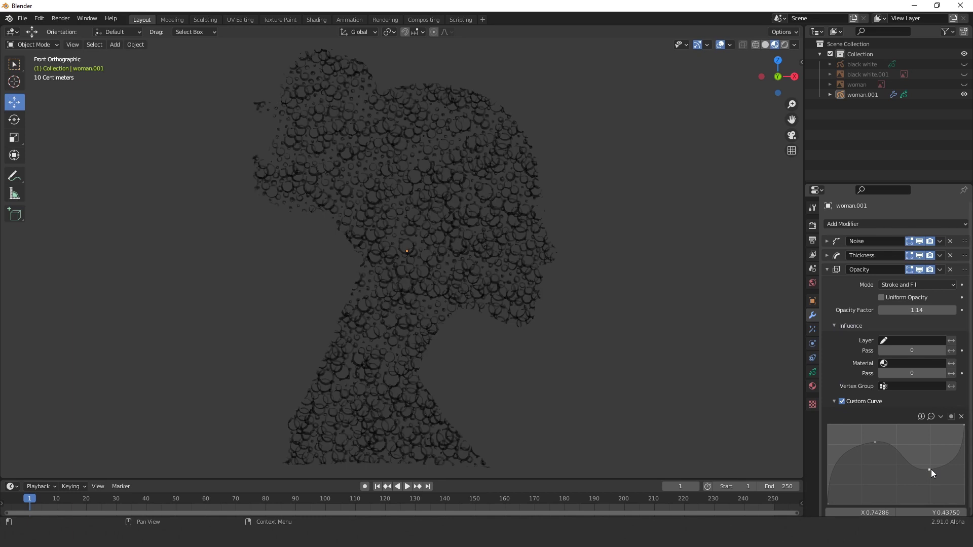
mouse_move(862, 460)
left_mouse_down()
mouse_move(854, 470)
mouse_move(847, 463)
mouse_move(892, 429)
left_mouse_up()
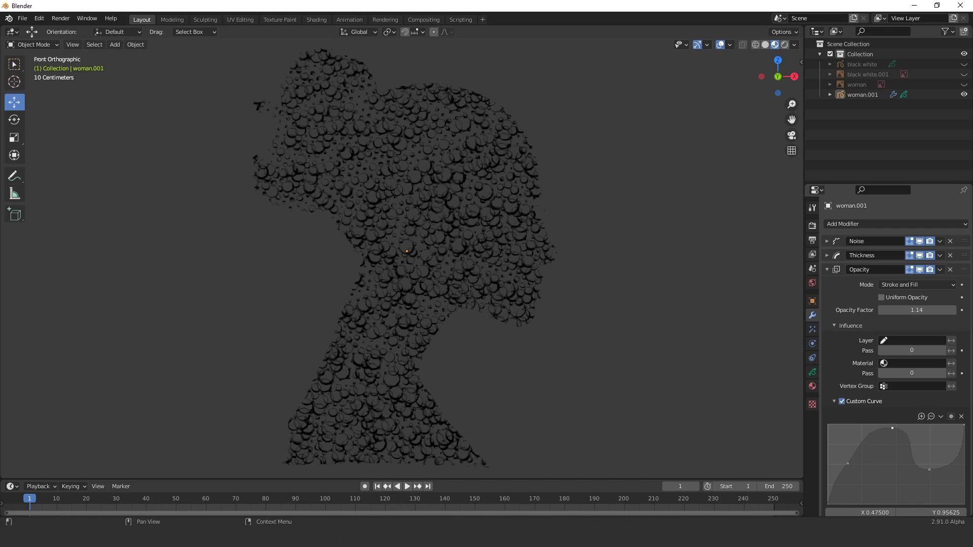
left_click_drag(892, 428, 892, 436)
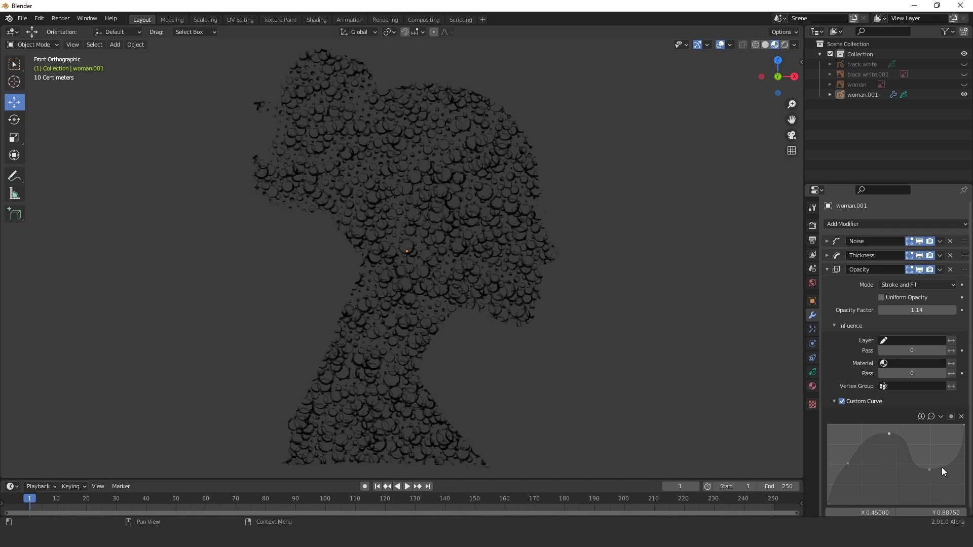
left_click_drag(941, 467, 943, 444)
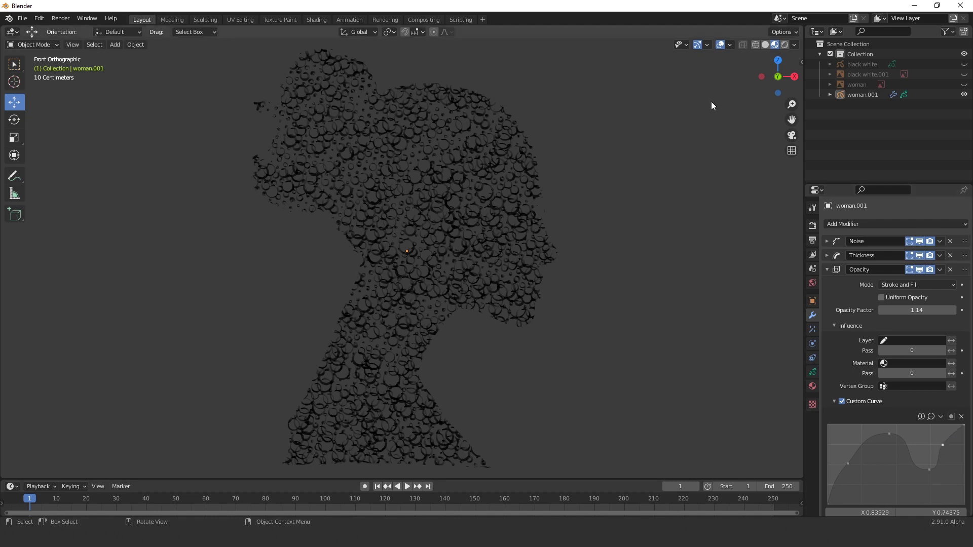
Step: Preview in Rendered shading while refining the opacity curve into a wavy shape with a dip
left_click(785, 45)
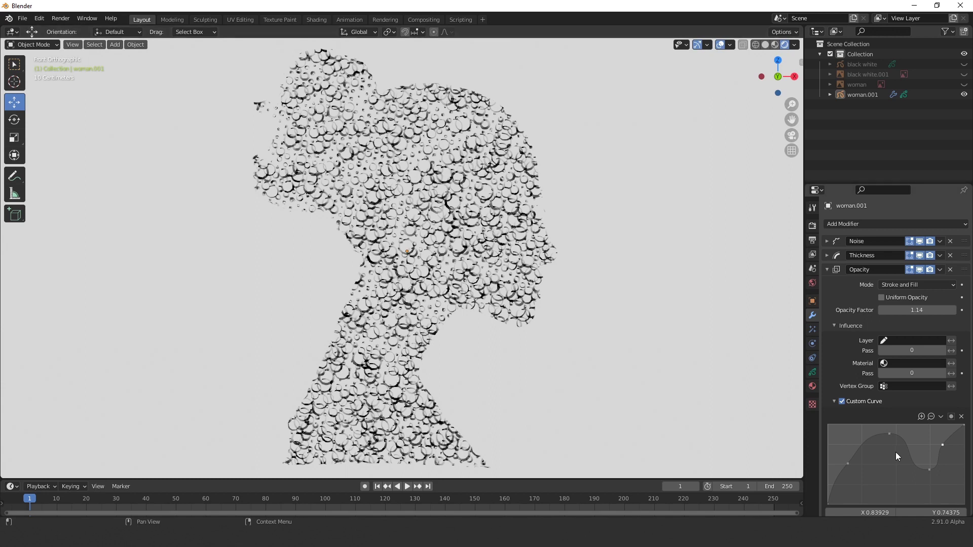
left_click_drag(923, 469, 920, 447)
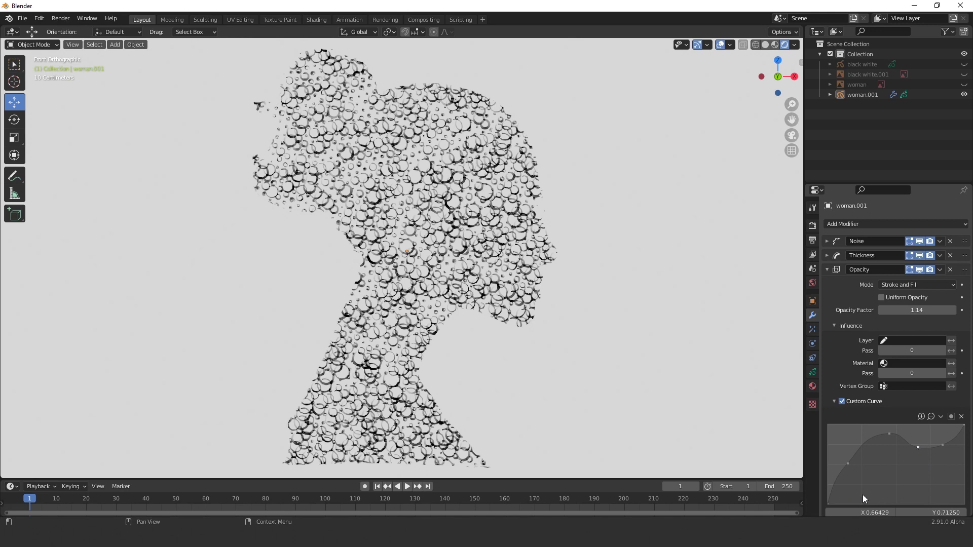
mouse_move(846, 463)
left_mouse_down()
mouse_move(844, 443)
mouse_move(855, 450)
left_mouse_up()
left_click(864, 437)
mouse_move(872, 435)
left_mouse_down()
mouse_move(873, 477)
mouse_move(830, 450)
left_mouse_up()
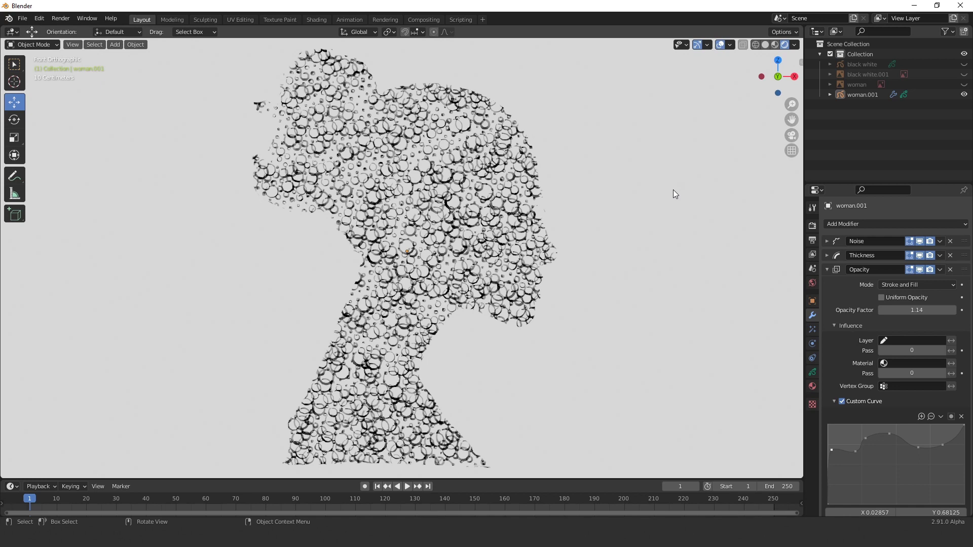
left_click(826, 269)
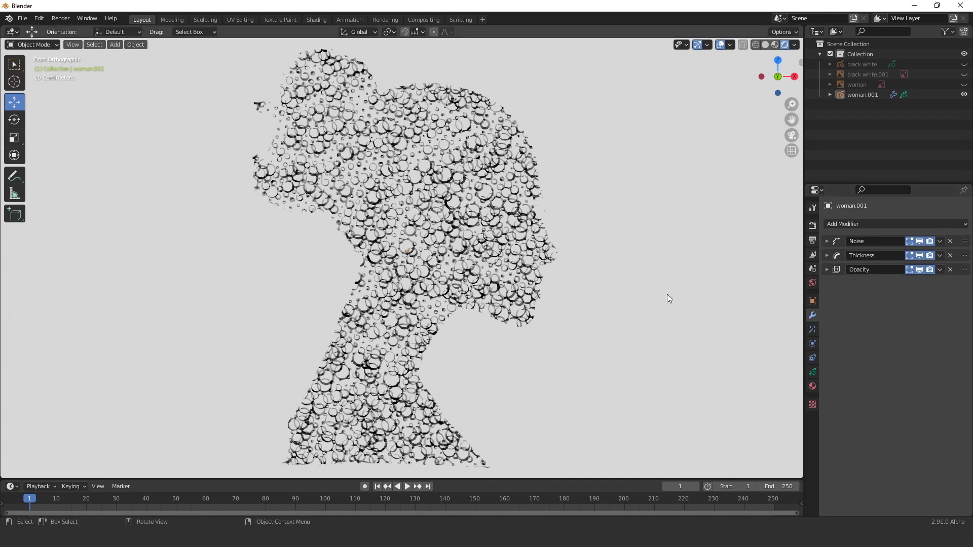
Step: Re-randomize woman.001's Noise modifier with Randomize Step 10 and Seed 17
left_click(517, 285)
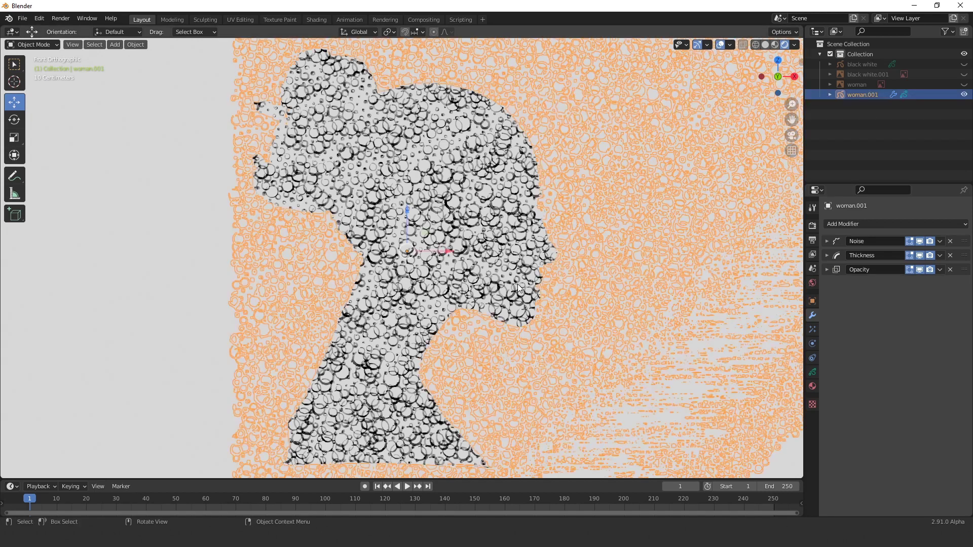
left_click(141, 275)
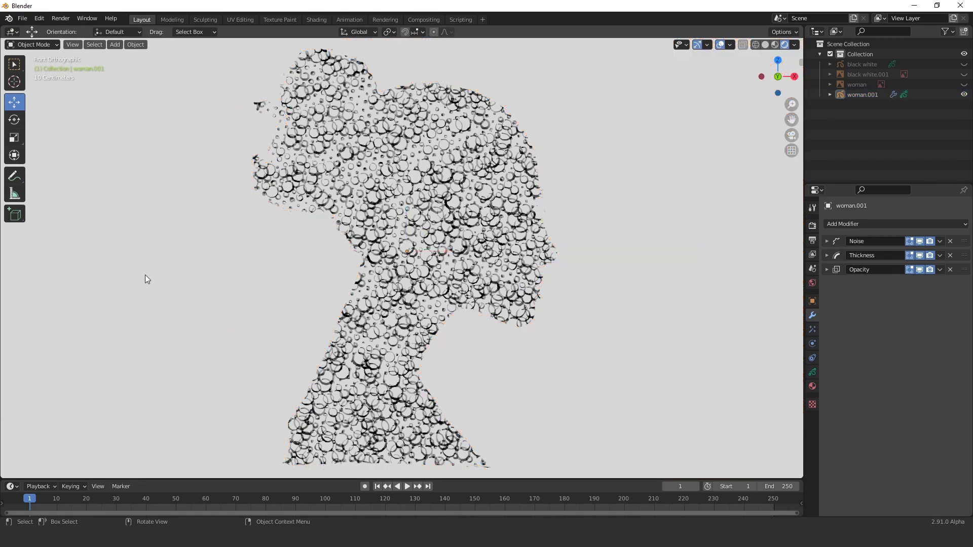
left_click(826, 242)
left_click(834, 316)
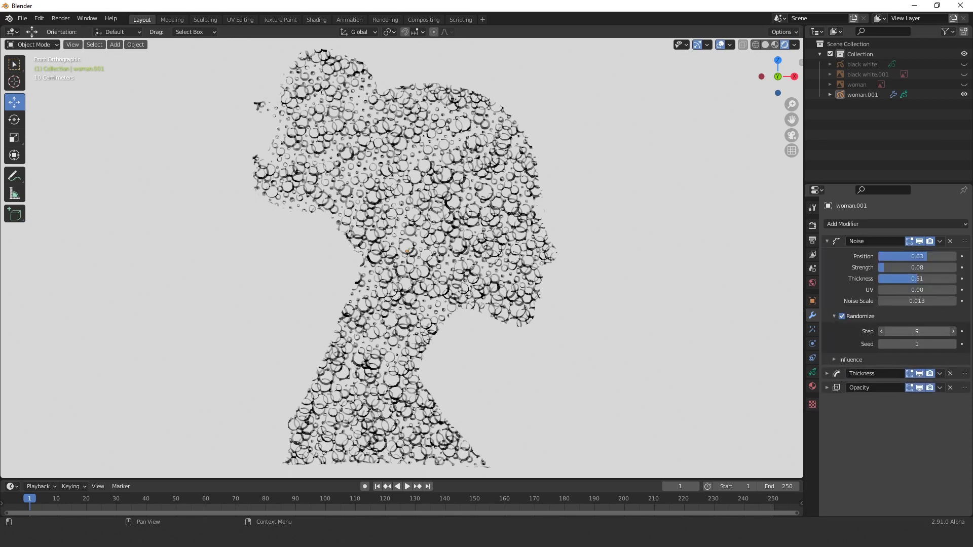
mouse_move(917, 344)
left_mouse_down()
mouse_move(933, 344)
mouse_move(902, 344)
mouse_move(920, 344)
left_mouse_up()
Step: Give the Noise modifier a custom influence curve with its peak lowered into a dome
left_click(831, 315)
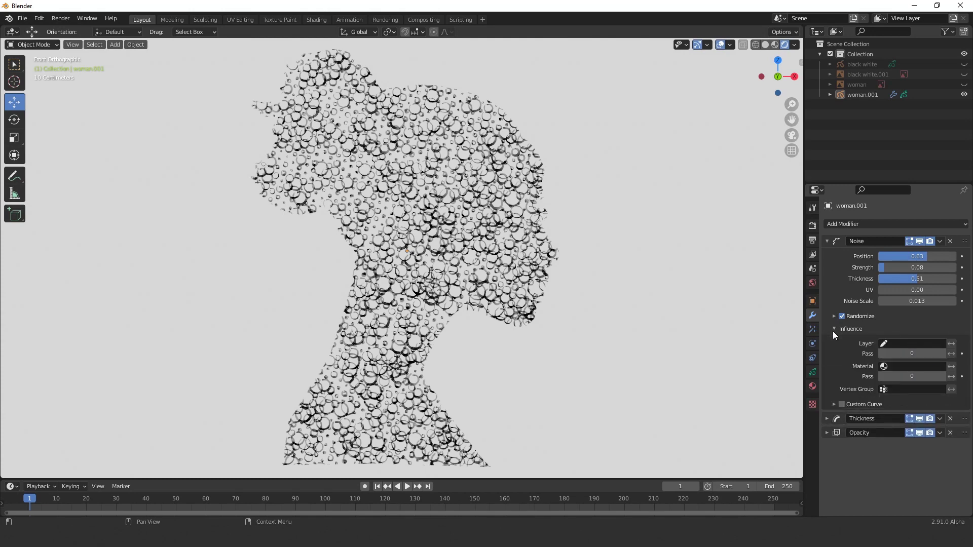
left_click(840, 405)
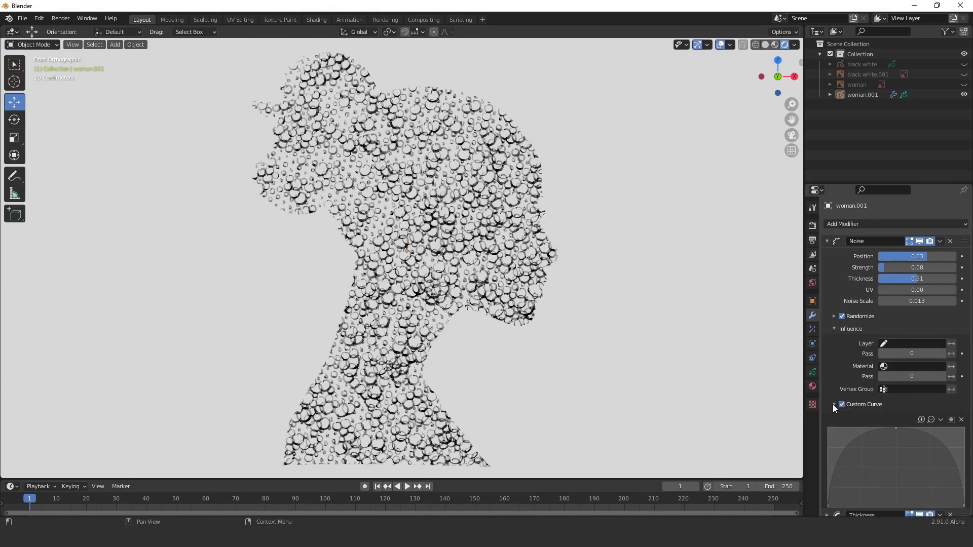
mouse_move(896, 427)
left_mouse_down()
mouse_move(901, 477)
mouse_move(902, 463)
left_mouse_up()
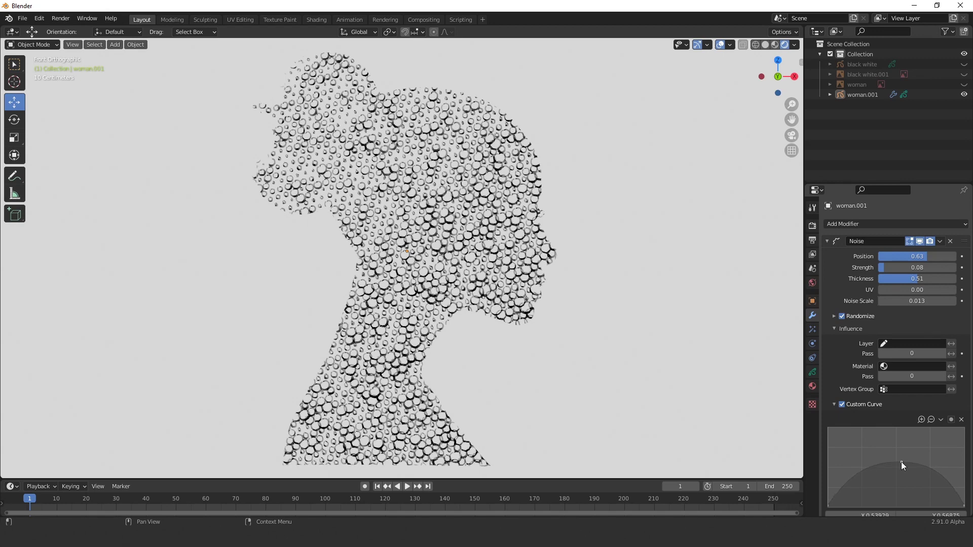
left_click(835, 403)
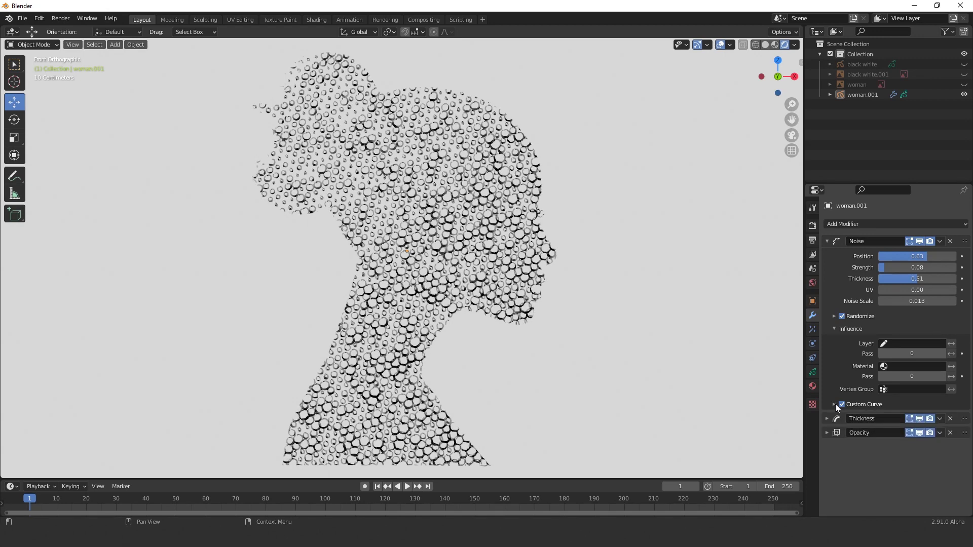
left_click(834, 329)
left_click(828, 242)
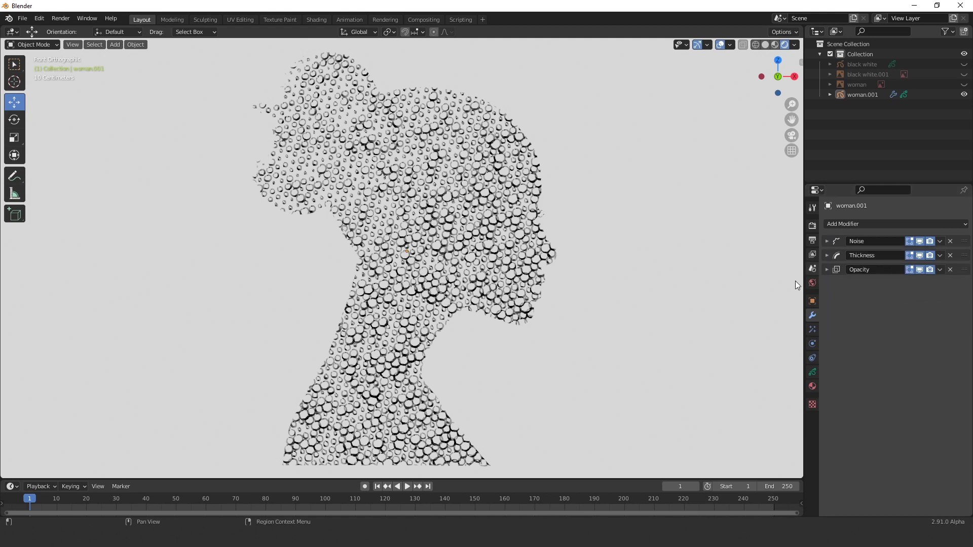